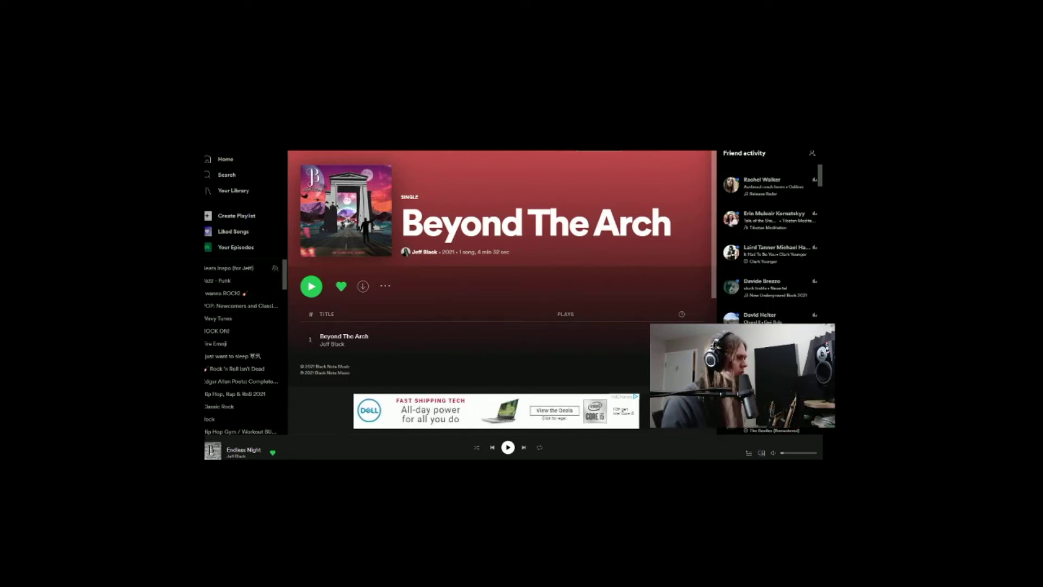
Switch to the Beyond the Arch mix project in REAPER and play a passage from verse 1
{"action": "mouse_move", "coordinate": [396, 467]}
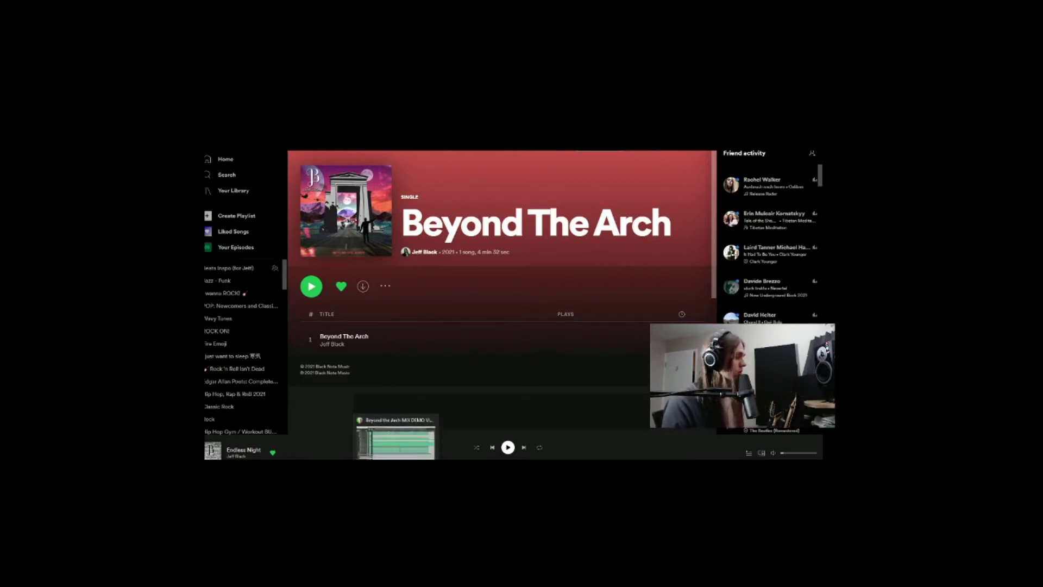
{"action": "left_click", "coordinate": [396, 435]}
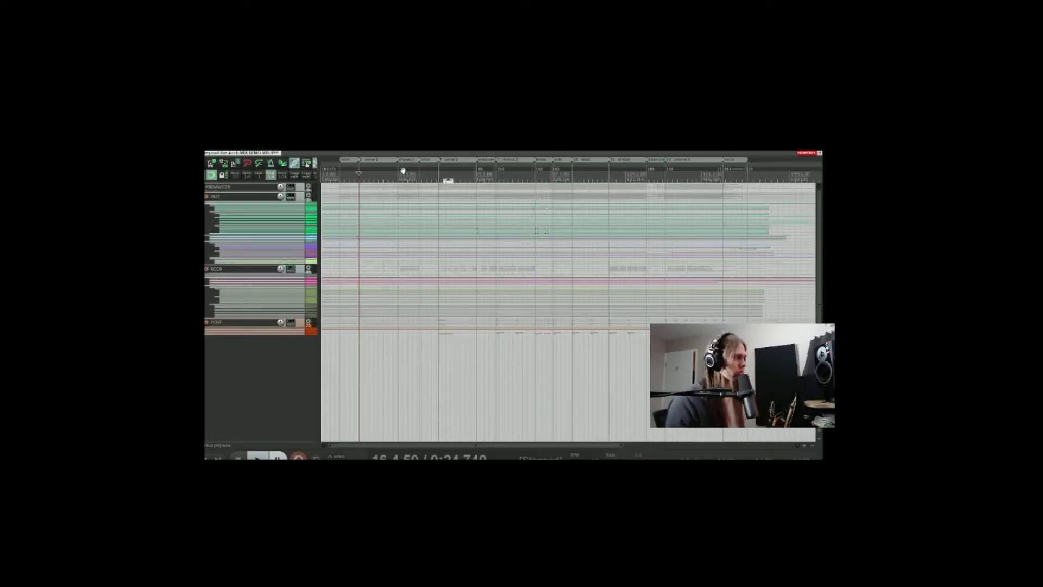
{"action": "key", "text": "space"}
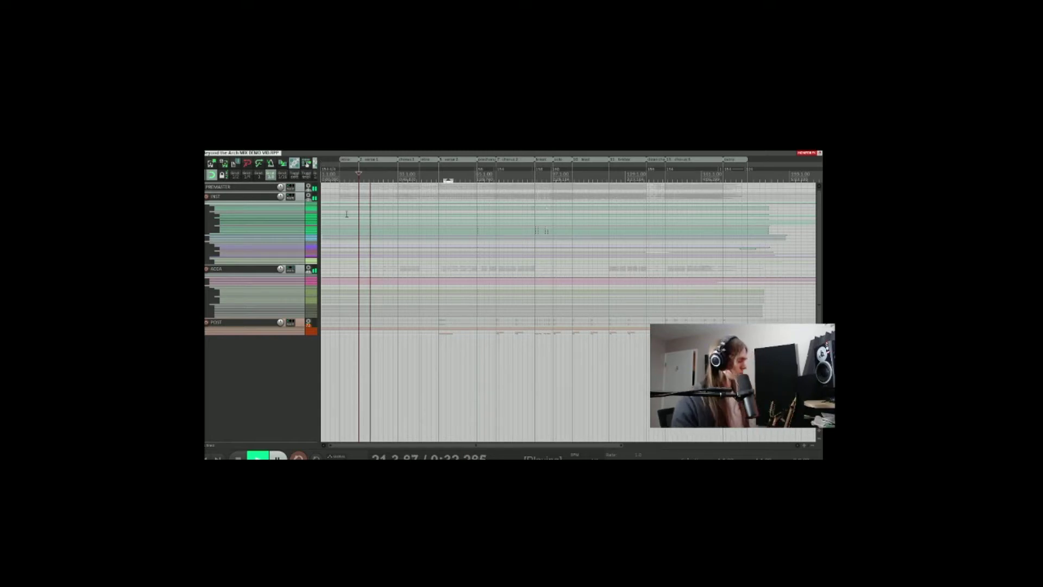
{"action": "key", "text": "space"}
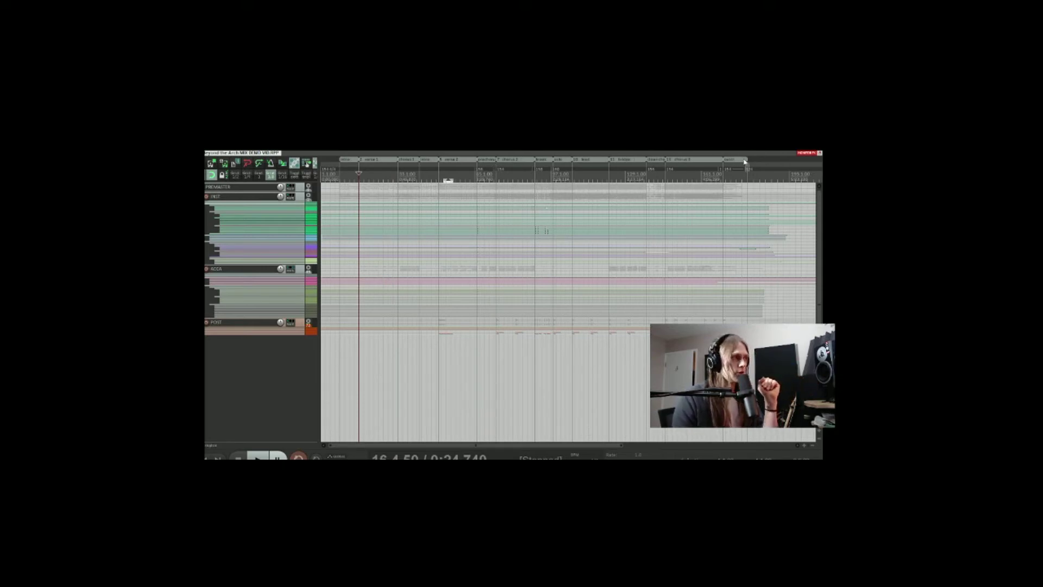
{"action": "left_click_drag", "start_coordinate": [735, 162], "coordinate": [767, 161]}
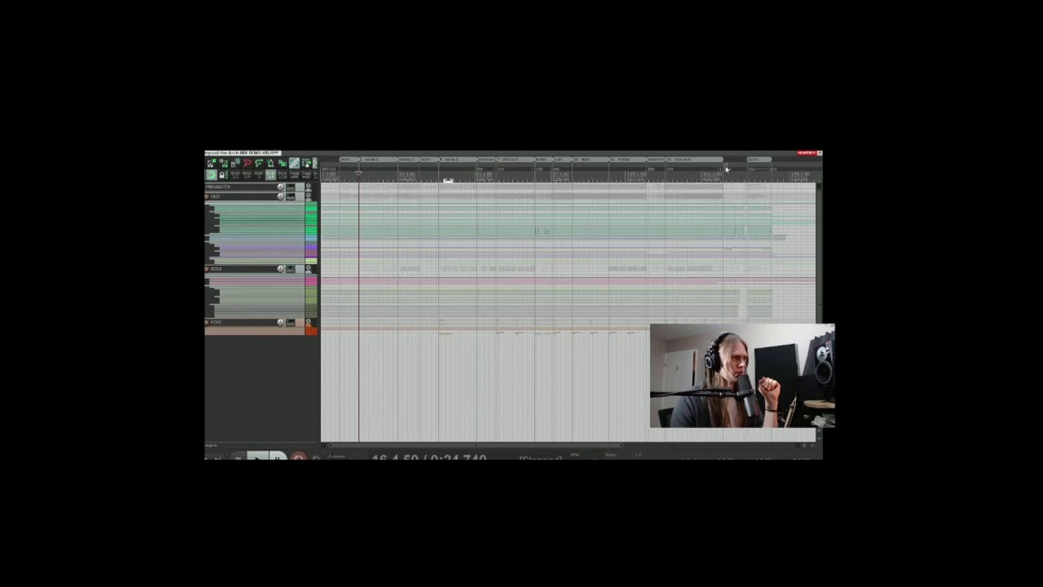
{"action": "key", "text": "ctrl+z"}
{"action": "key", "text": "ctrl+z"}
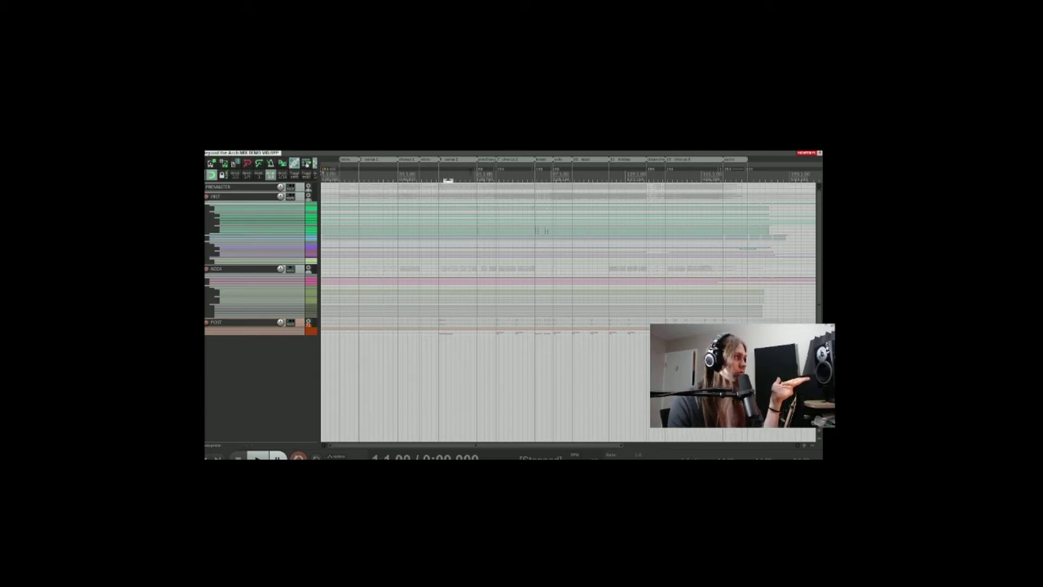
Move the edit cursor to bar 65, back to the project start, and on to the section beginning at bar 97
{"action": "left_click", "coordinate": [478, 172]}
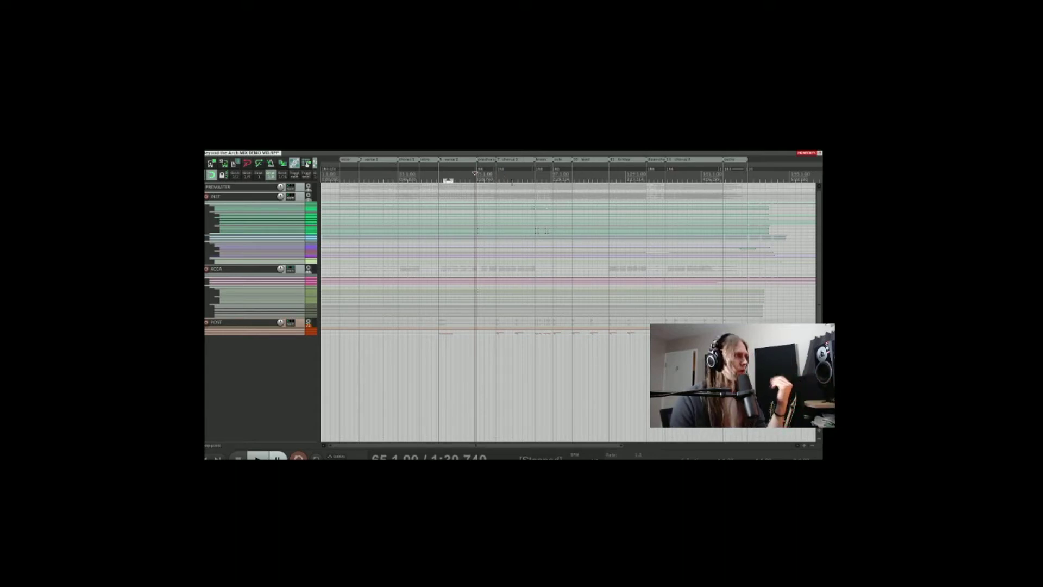
{"action": "left_click", "coordinate": [330, 172]}
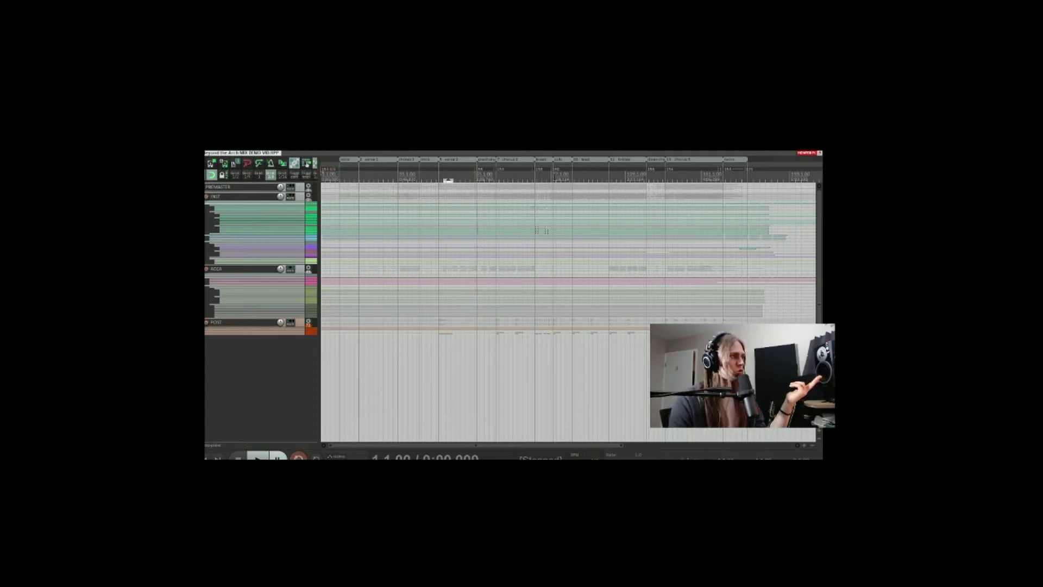
{"action": "left_click", "coordinate": [554, 173]}
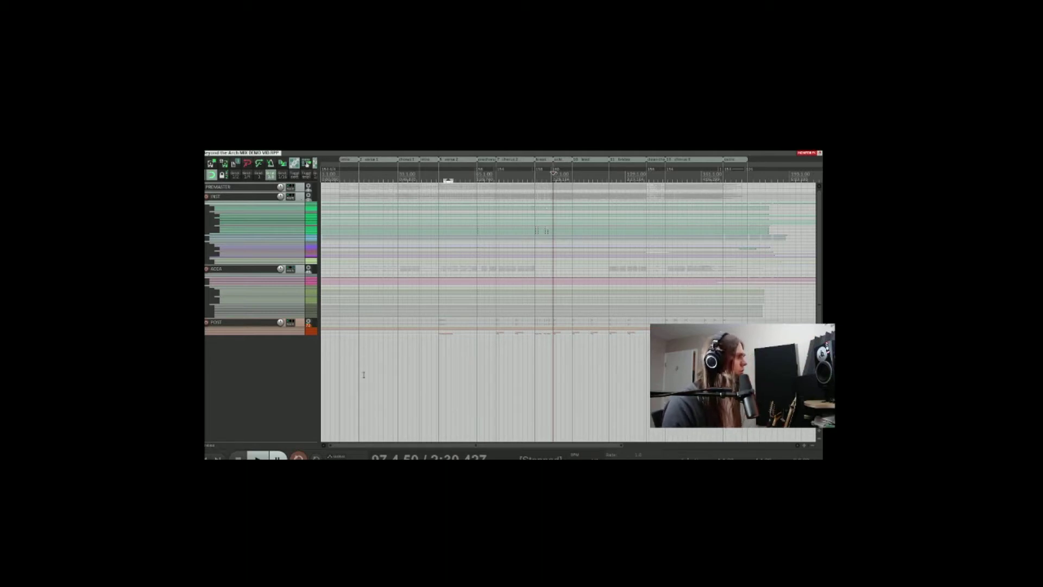
Expand the POST folder to view its tracks, collapse it again, and select the POST folder track
{"action": "left_click", "coordinate": [306, 333]}
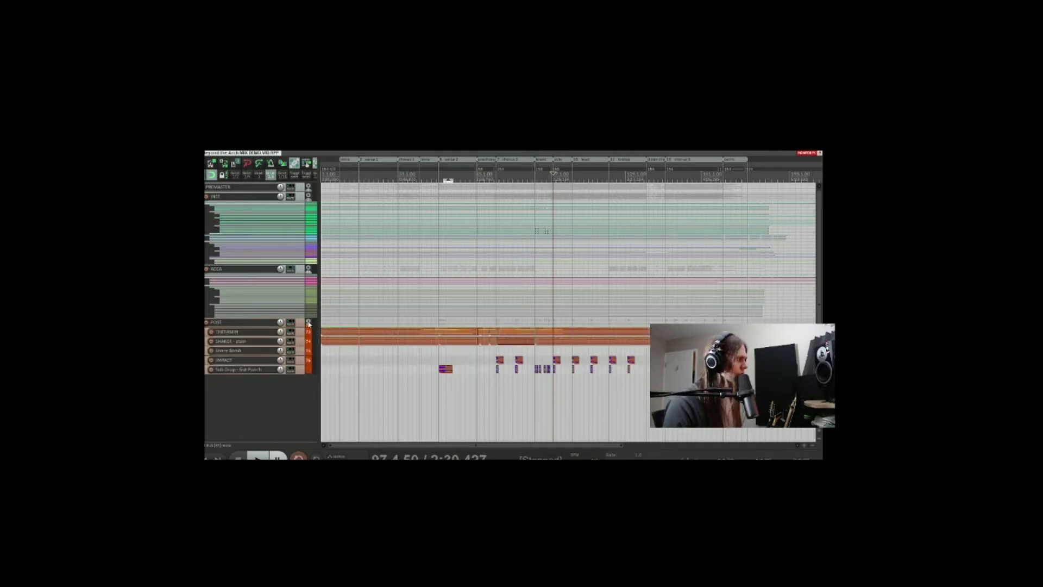
{"action": "left_click", "coordinate": [308, 323]}
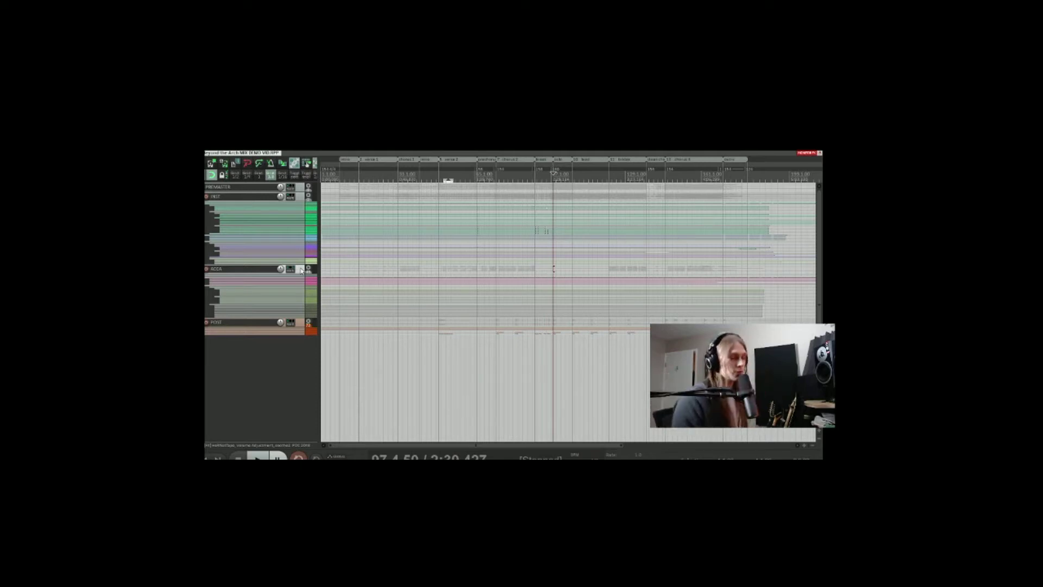
{"action": "left_click", "coordinate": [300, 324]}
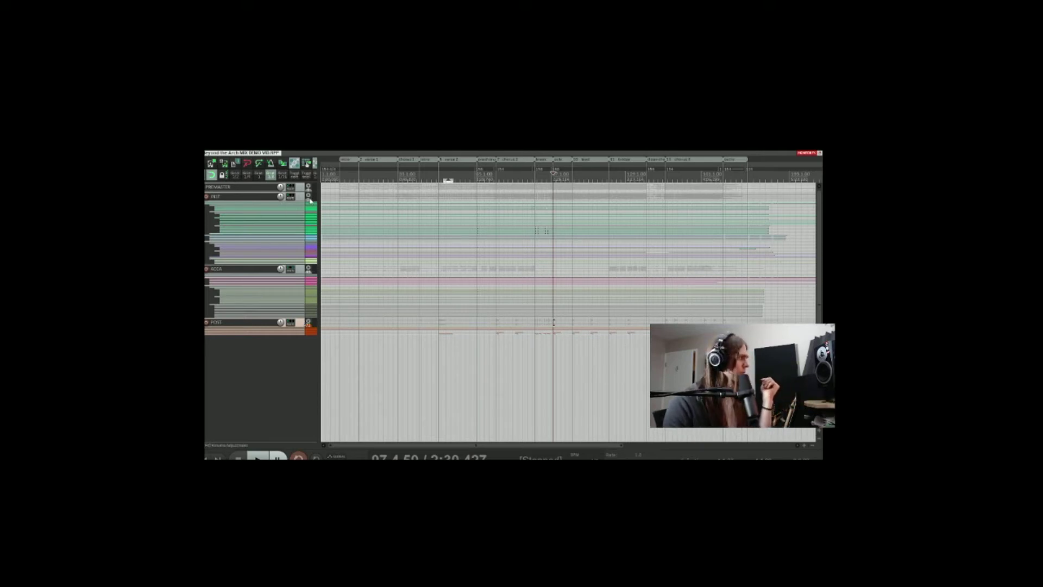
Expand the INST folder and the DRUM BUS folder inside it to show the individual drum tracks
{"action": "left_click", "coordinate": [309, 199]}
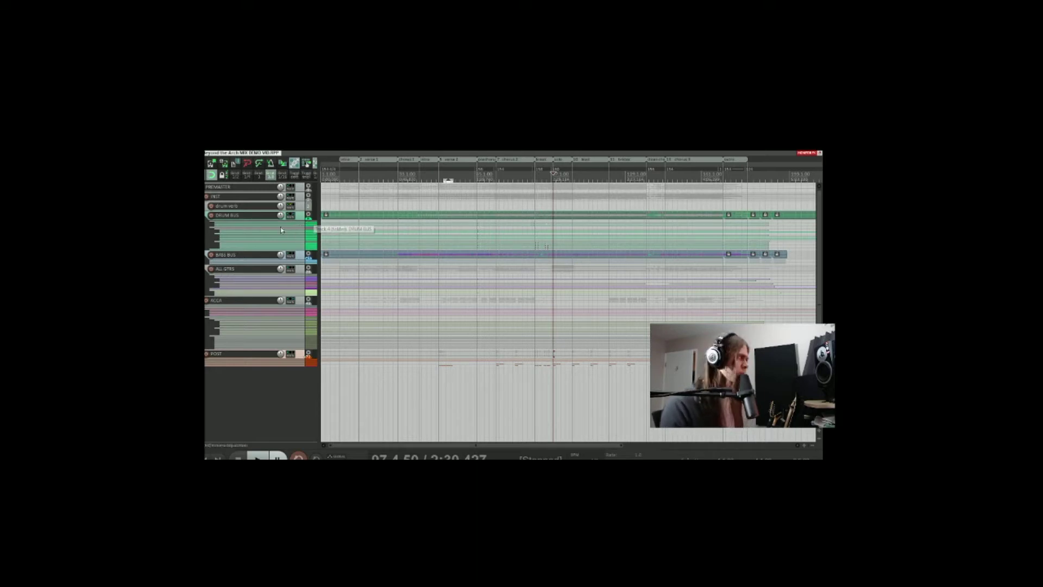
{"action": "left_click", "coordinate": [308, 215]}
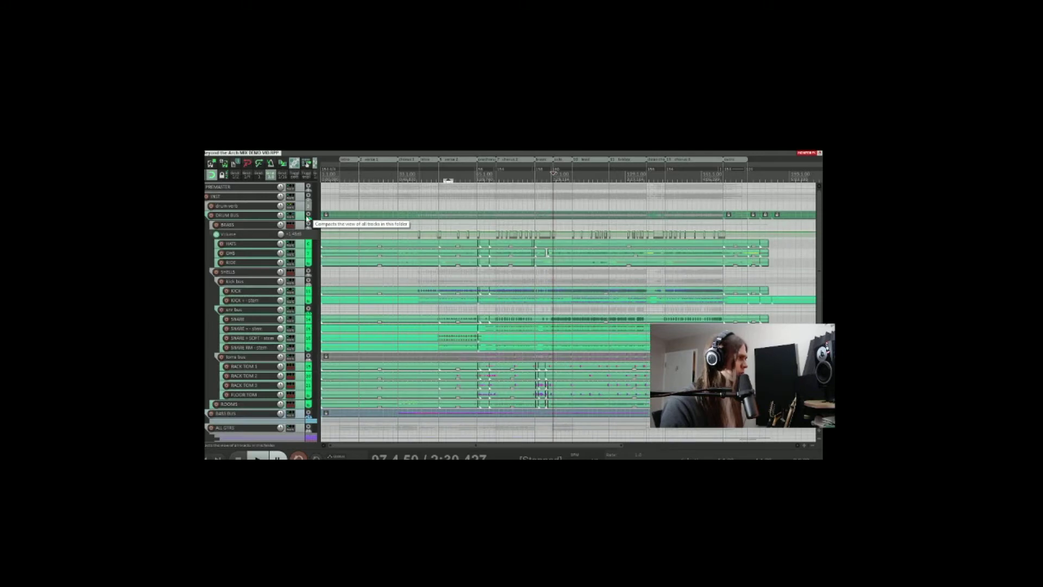
{"action": "scroll", "coordinate": [568, 312], "scroll_direction": "down", "scroll_amount": 3}
{"action": "scroll", "coordinate": [568, 313], "scroll_direction": "up", "scroll_amount": 2}
{"action": "scroll", "coordinate": [291, 245], "scroll_direction": "up", "scroll_amount": 2}
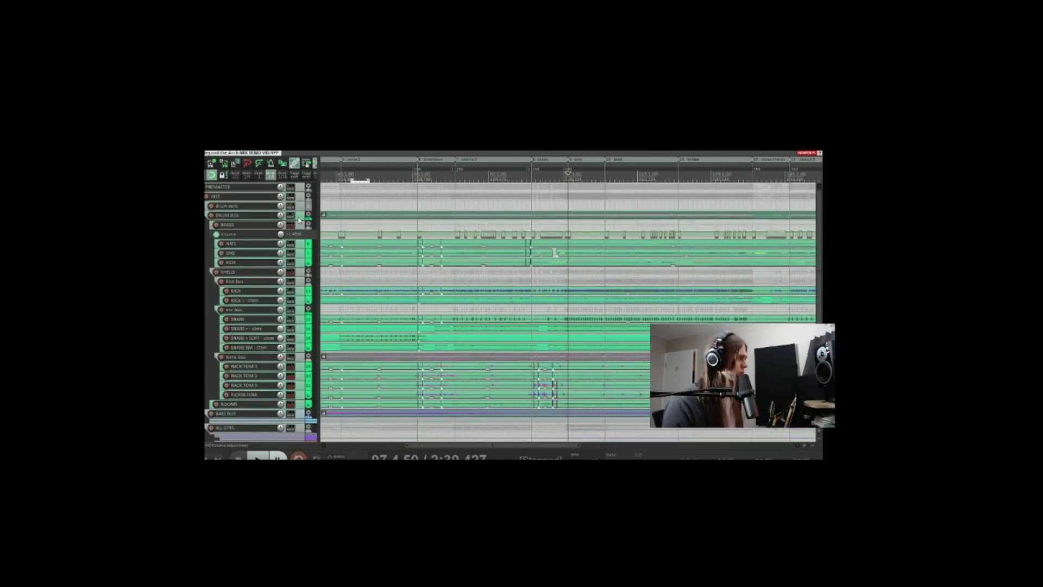
Solo the DRUM BUS and play the drums from the start of chorus 2 at bar 74
{"action": "left_click", "coordinate": [245, 216]}
{"action": "left_click", "coordinate": [243, 227]}
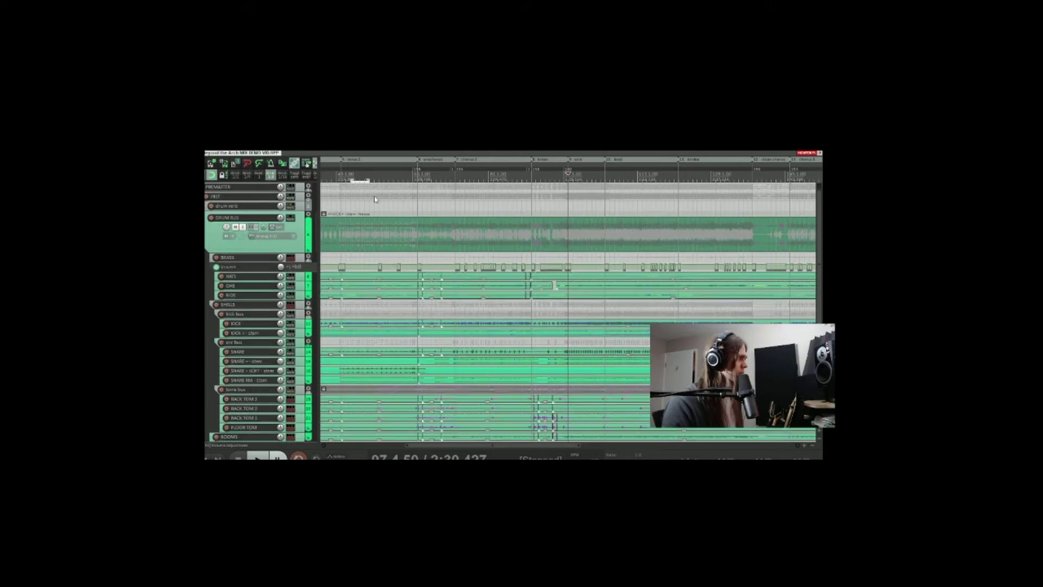
{"action": "left_click", "coordinate": [455, 197]}
{"action": "key", "text": "space"}
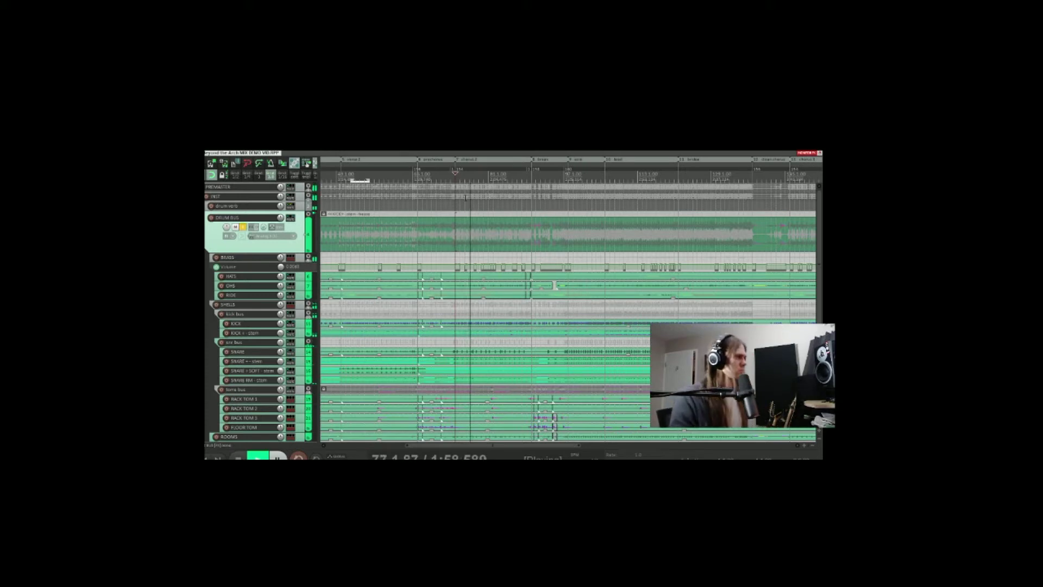
{"action": "key", "text": "space"}
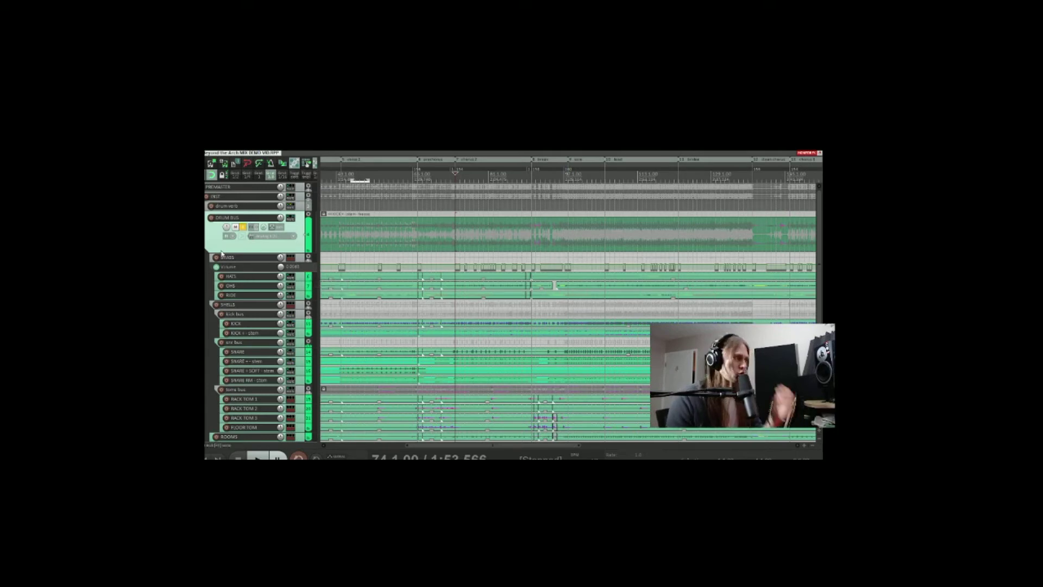
Review the shell, snare and tom tracks and play the soloed drums from the start of verse 2 at bar 50
{"action": "scroll", "coordinate": [299, 294], "scroll_direction": "down", "scroll_amount": 1}
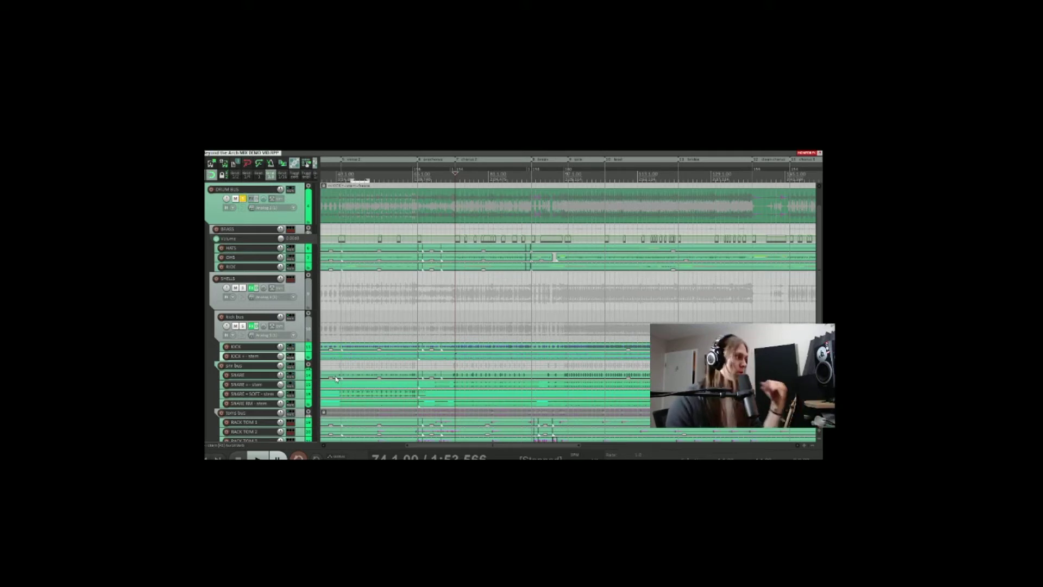
{"action": "scroll", "coordinate": [210, 362], "scroll_direction": "down", "scroll_amount": 3}
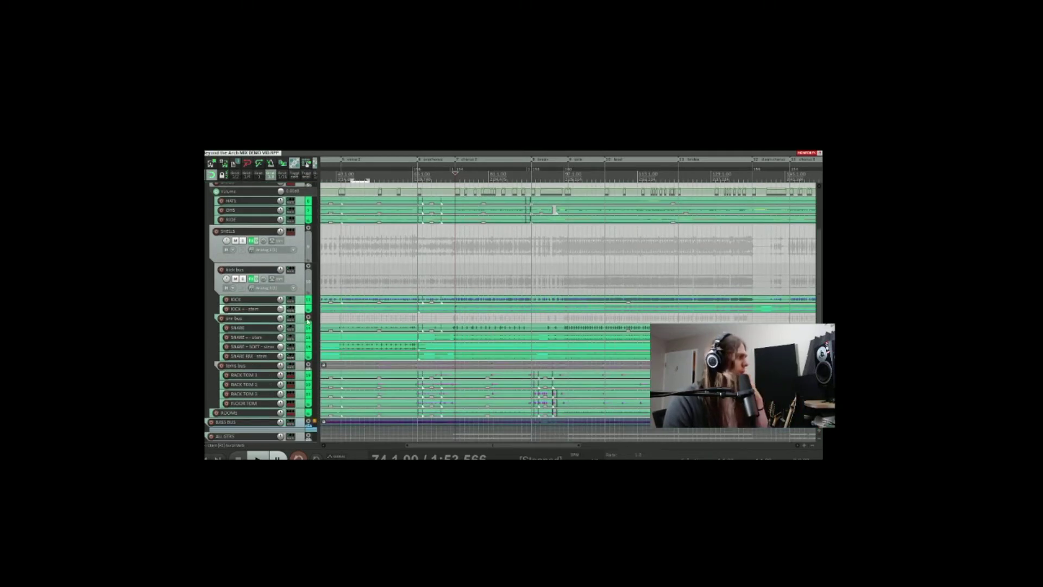
{"action": "scroll", "coordinate": [266, 346], "scroll_direction": "down", "scroll_amount": 2}
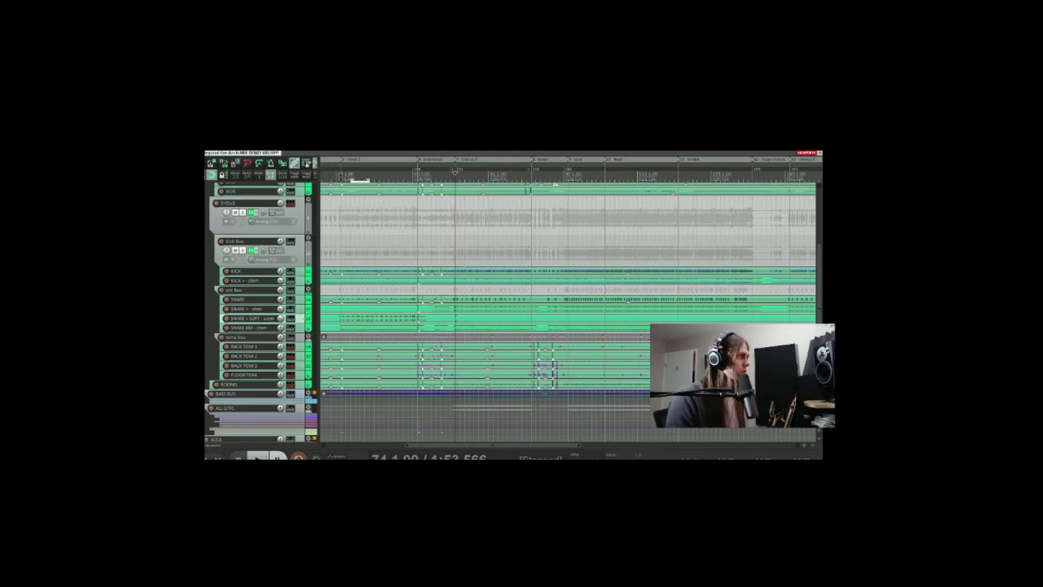
{"action": "key", "text": "5"}
{"action": "key", "text": "space"}
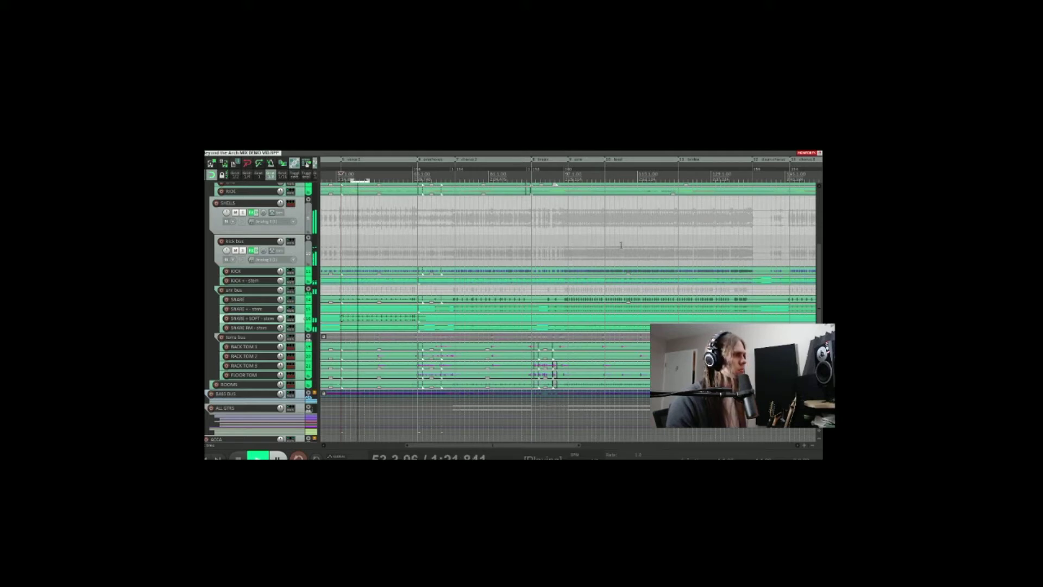
{"action": "key", "text": "space"}
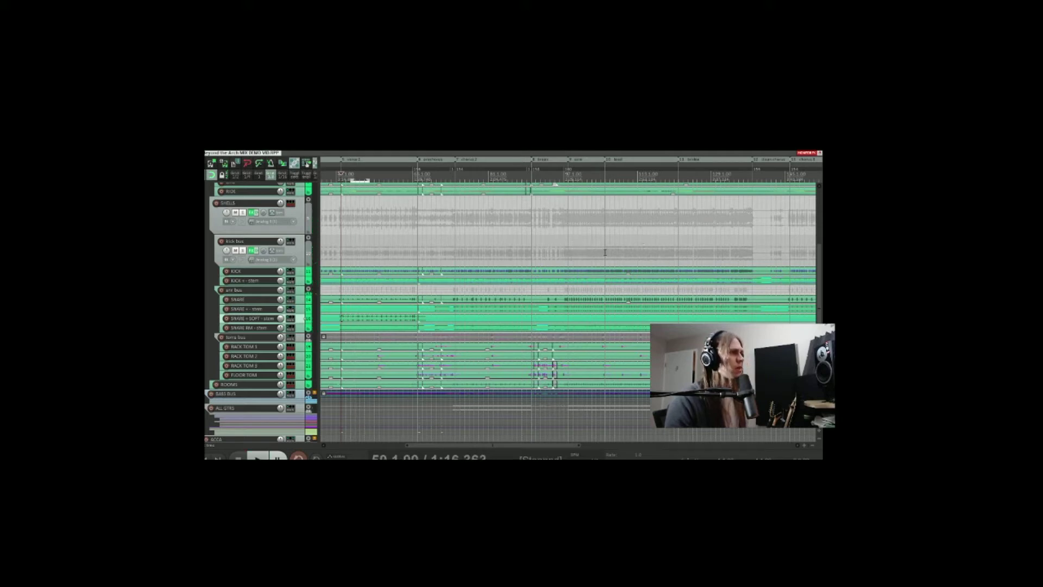
Play the soloed drums from the section marker at bar 105 and select the ROOMS track
{"action": "left_click", "coordinate": [604, 252]}
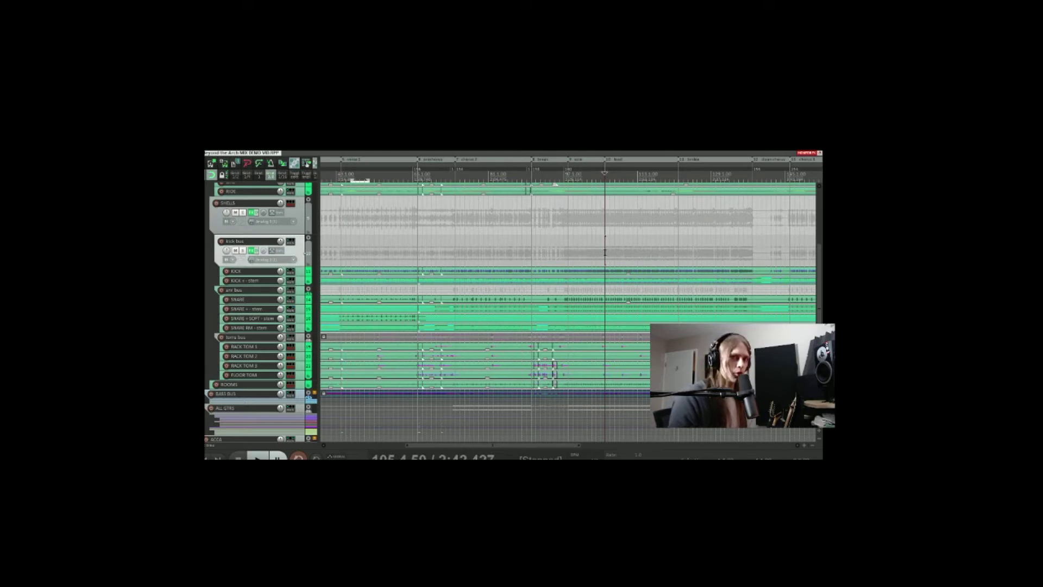
{"action": "key", "text": "space"}
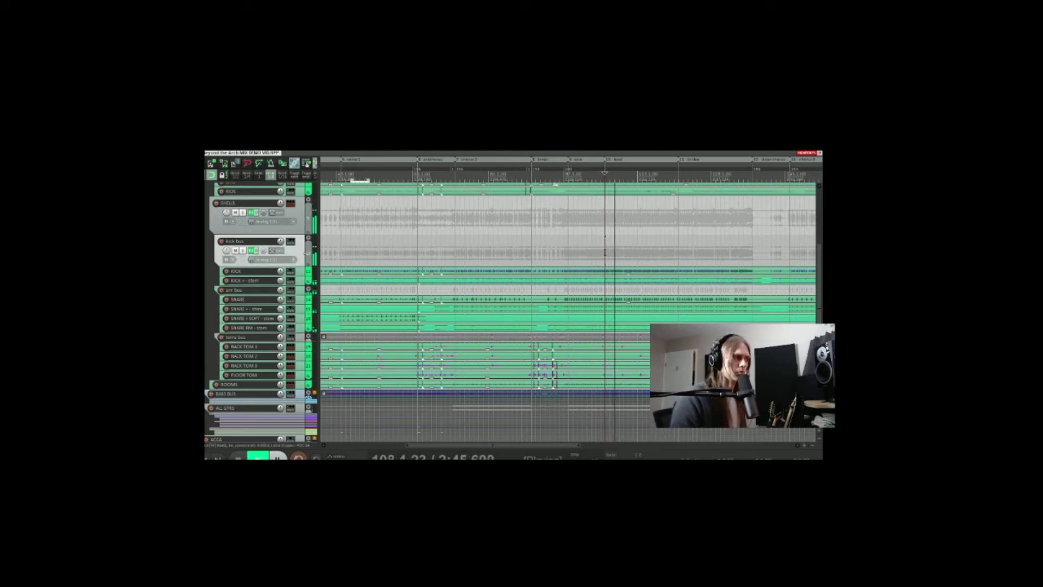
{"action": "key", "text": "space"}
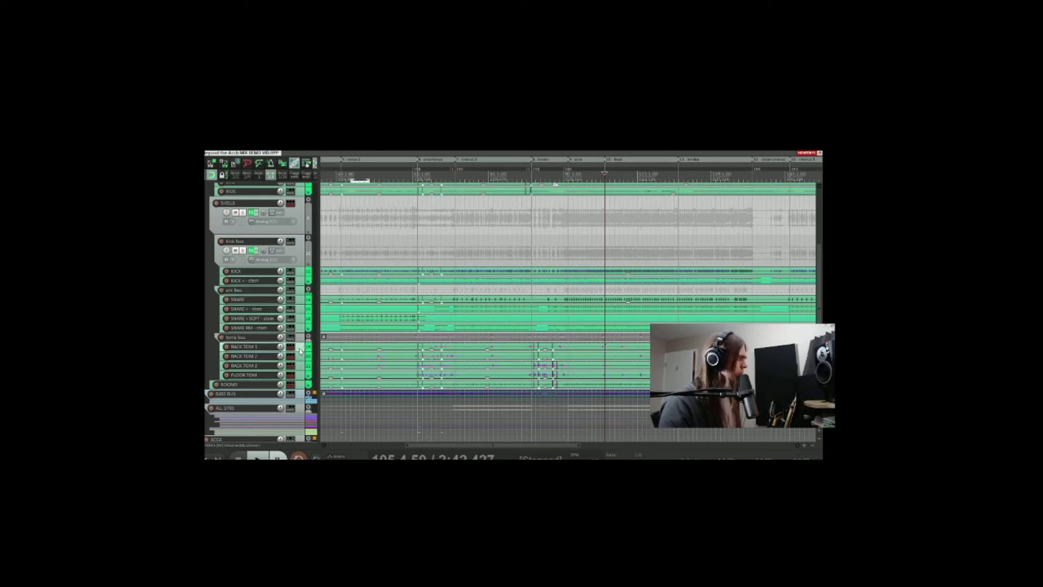
{"action": "scroll", "coordinate": [299, 351], "scroll_direction": "down", "scroll_amount": 1}
{"action": "left_click", "coordinate": [302, 367]}
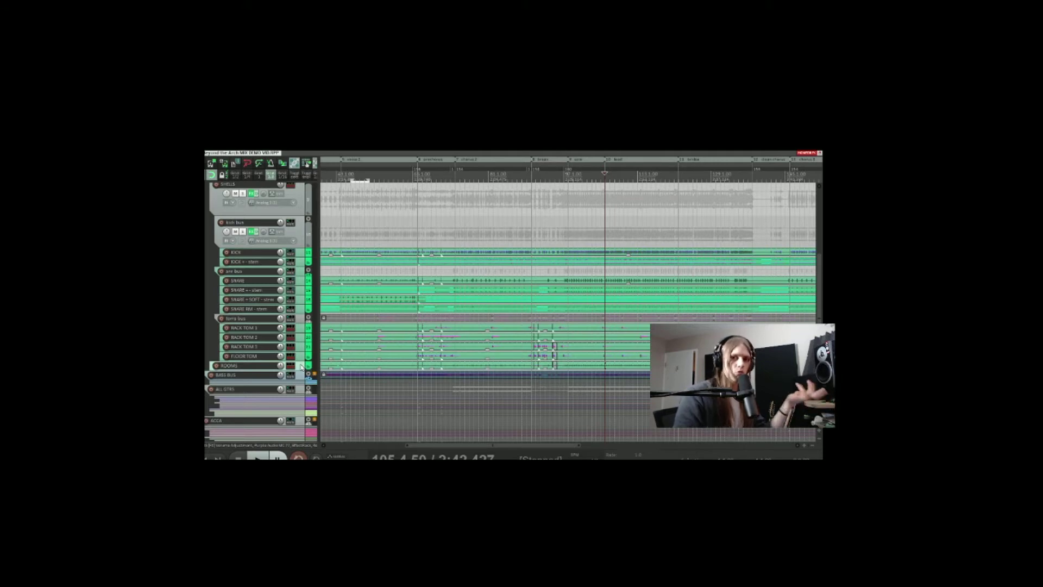
Expand the BASS BUS folder, solo the bus instead of the drums, and play the bass from bar 97
{"action": "left_click", "coordinate": [308, 374]}
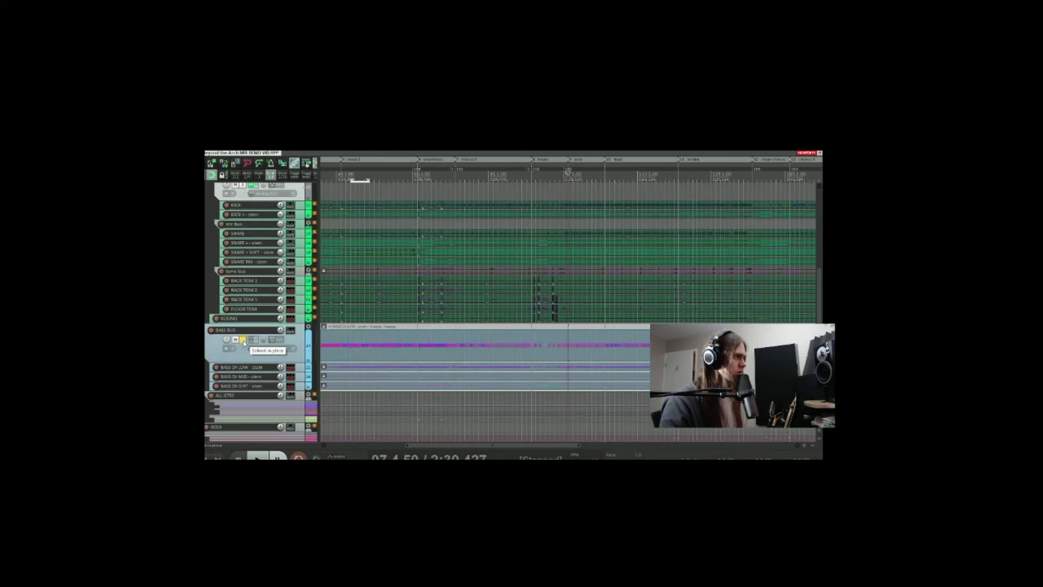
{"action": "key", "text": "space"}
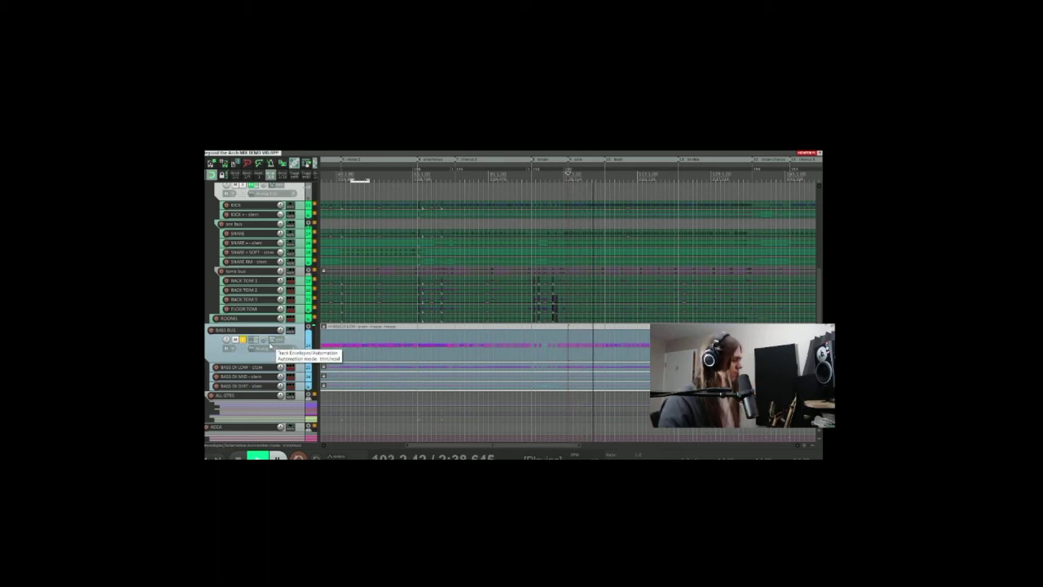
{"action": "key", "text": "space"}
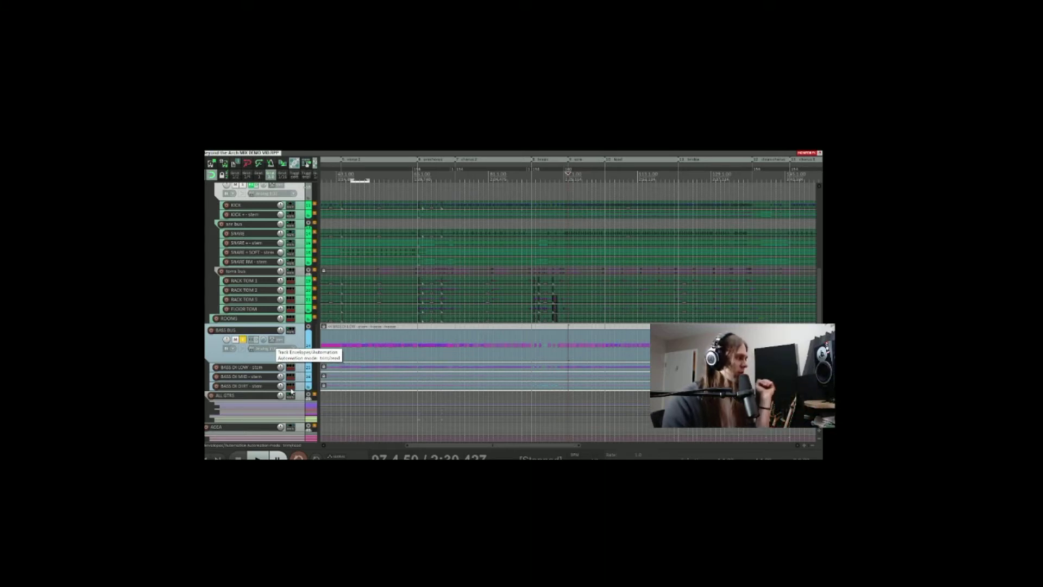
Select each of the three BASS DI stem tracks in turn and replay the soloed bass from bar 97
{"action": "left_click", "coordinate": [300, 371]}
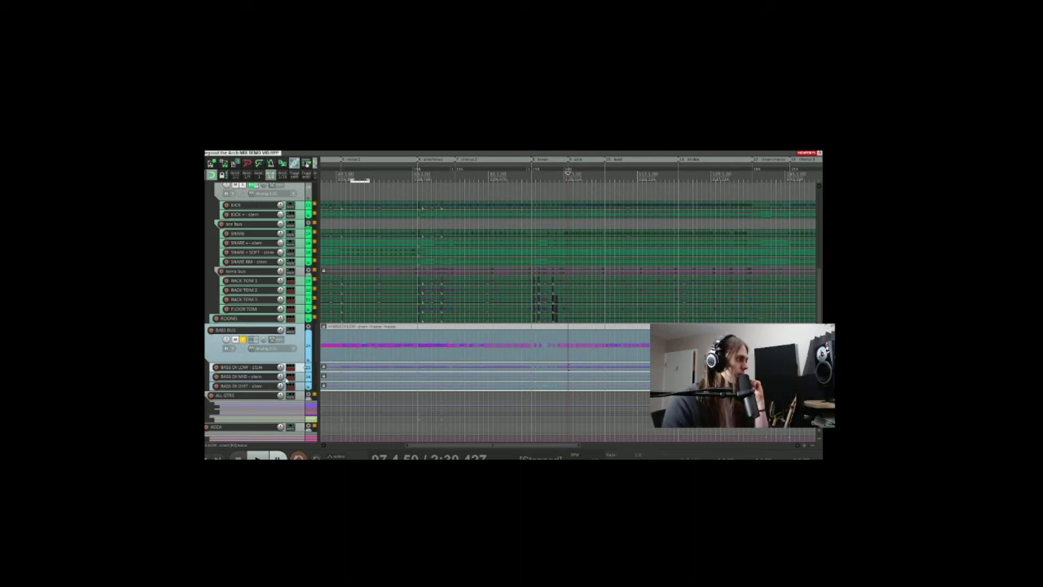
{"action": "left_click", "coordinate": [302, 380]}
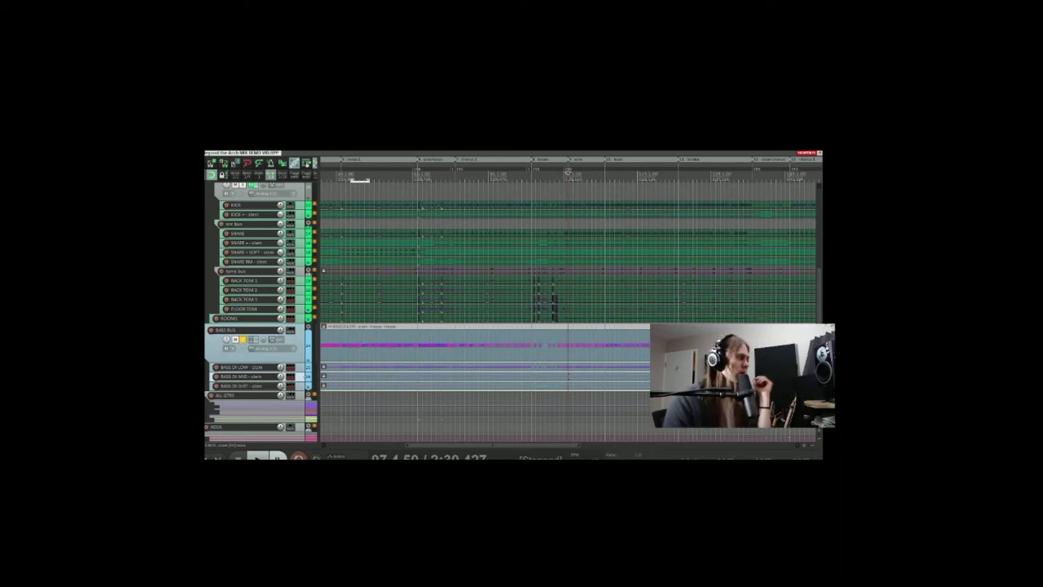
{"action": "left_click", "coordinate": [301, 389]}
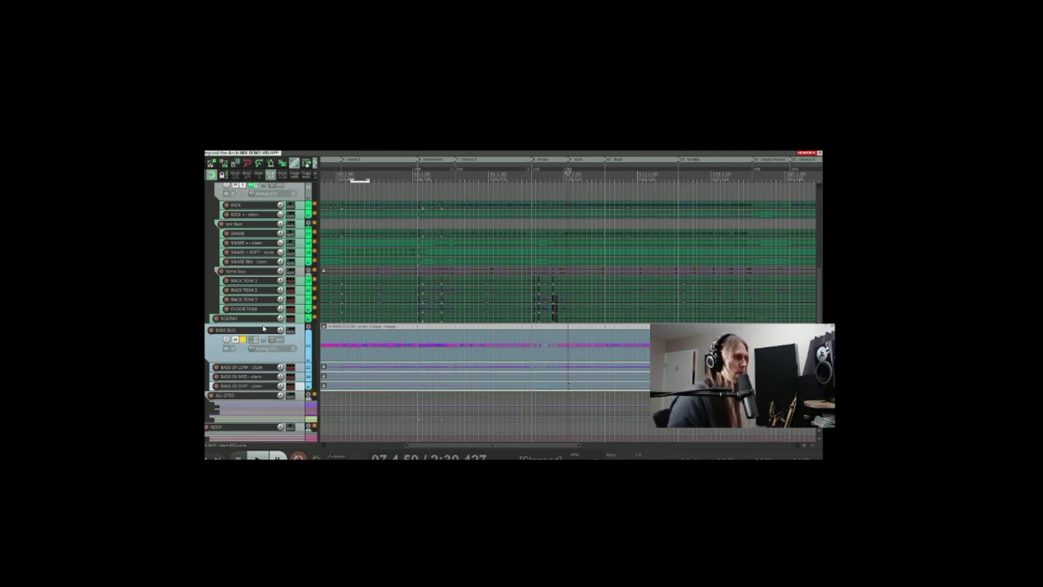
{"action": "key", "text": "space"}
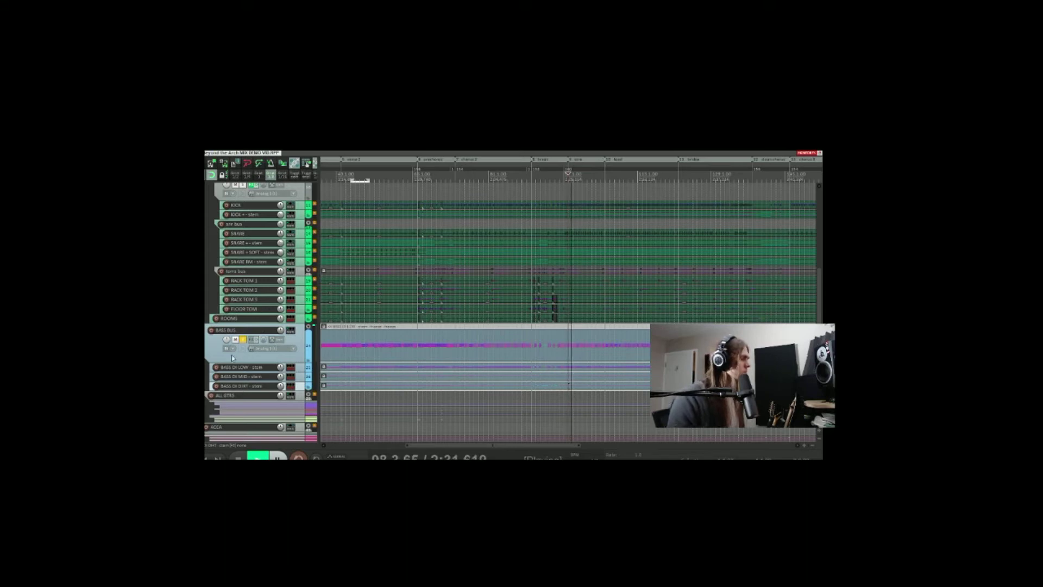
{"action": "key", "text": "space"}
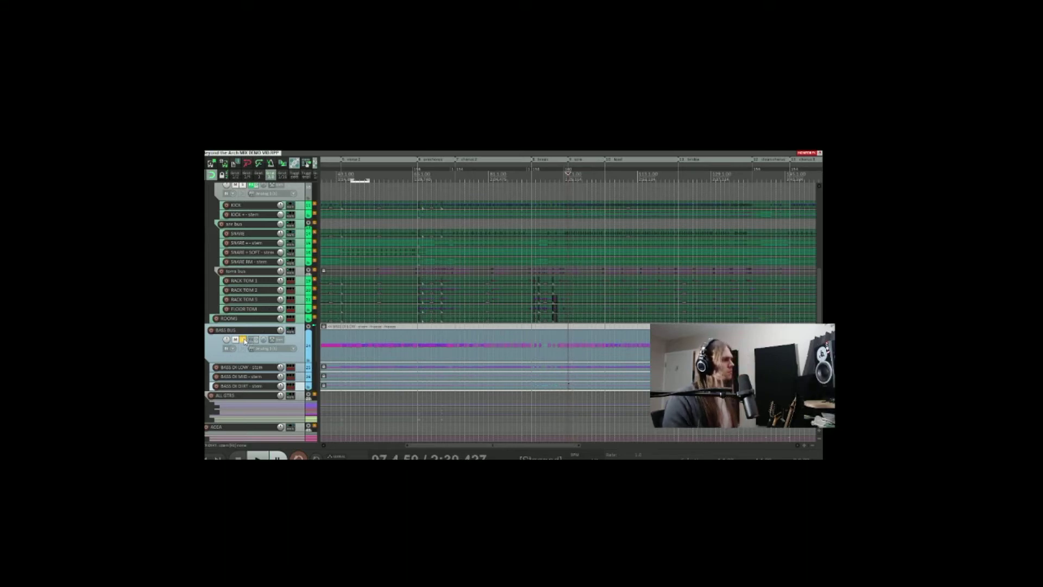
Unsolo the BASS BUS and expand the ALL GTRS folder to reveal its clean, rhythm and lead guitar tracks
{"action": "scroll", "coordinate": [313, 371], "scroll_direction": "down", "scroll_amount": 1}
{"action": "left_click", "coordinate": [309, 367]}
{"action": "scroll", "coordinate": [307, 368], "scroll_direction": "down", "scroll_amount": 3}
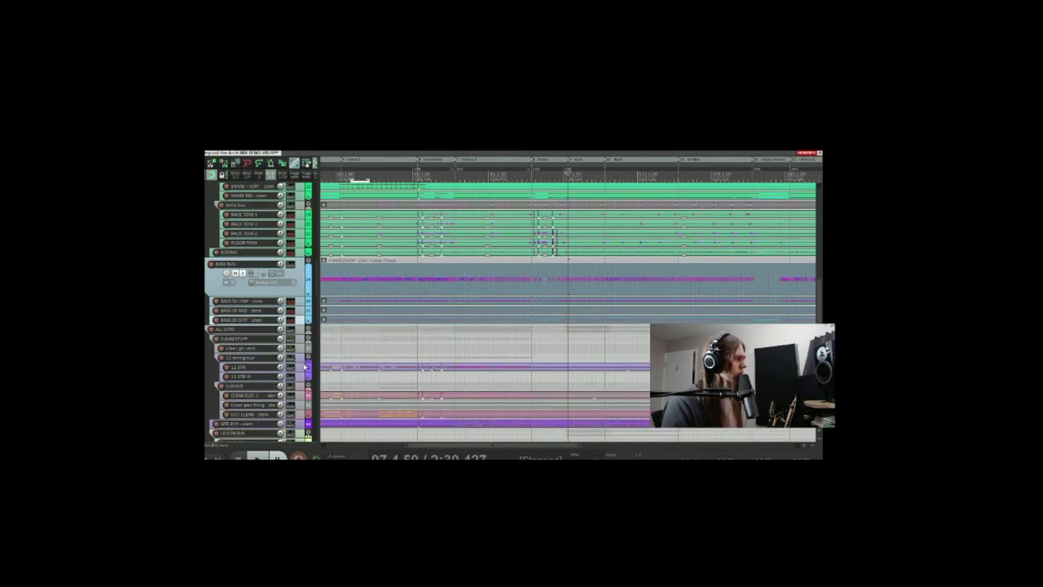
{"action": "scroll", "coordinate": [305, 367], "scroll_direction": "up", "scroll_amount": 1}
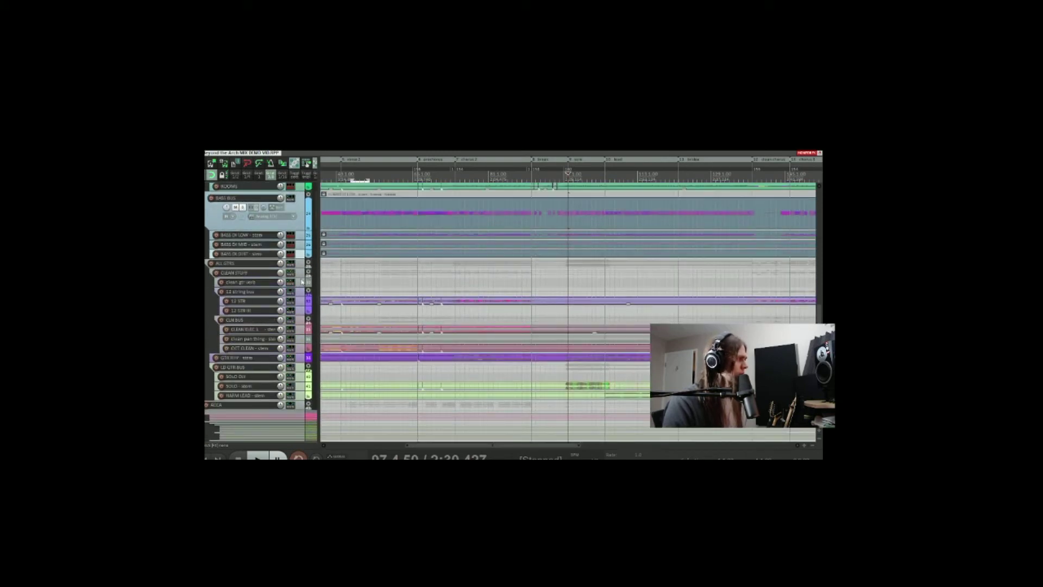
Select the GTR RHY stem track and place the edit cursor at bar 75, near the start of chorus 2
{"action": "left_click", "coordinate": [275, 357]}
{"action": "scroll", "coordinate": [363, 323], "scroll_direction": "down", "scroll_amount": 3}
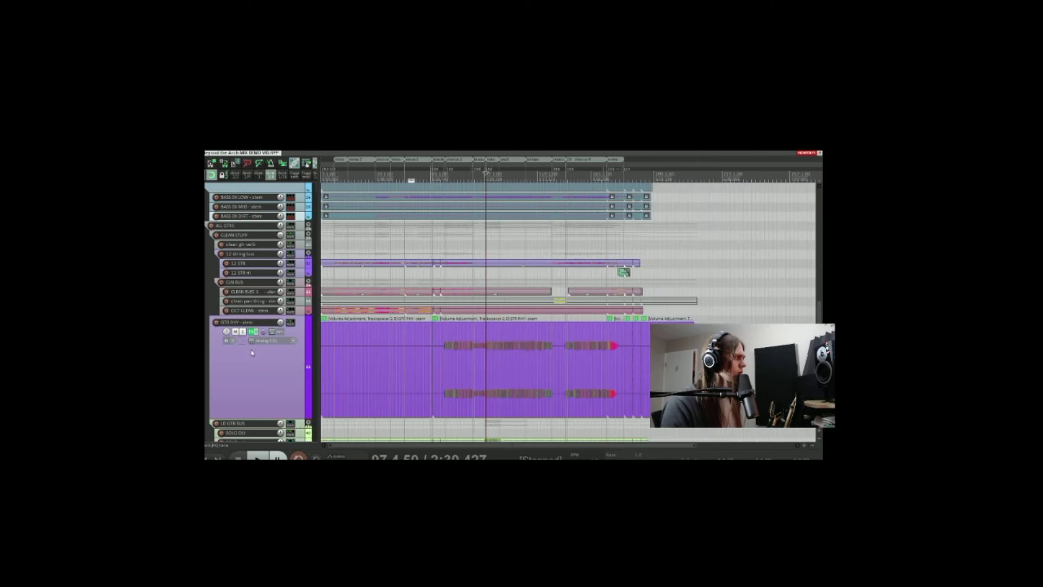
{"action": "left_click", "coordinate": [268, 381]}
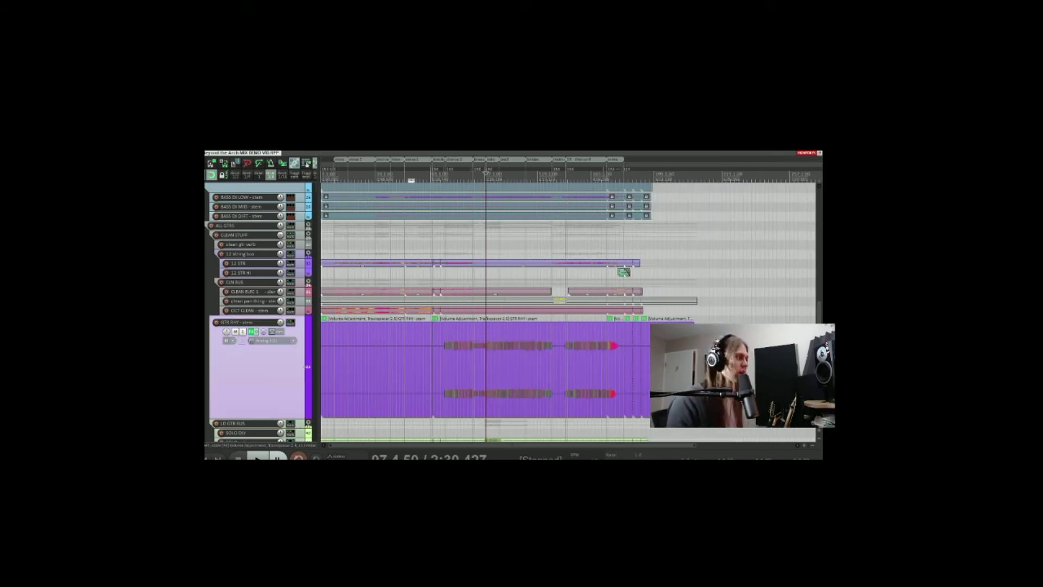
{"action": "left_click", "coordinate": [448, 332]}
{"action": "scroll", "coordinate": [447, 332], "scroll_direction": "up", "scroll_amount": 3}
{"action": "scroll", "coordinate": [448, 332], "scroll_direction": "up", "scroll_amount": 4}
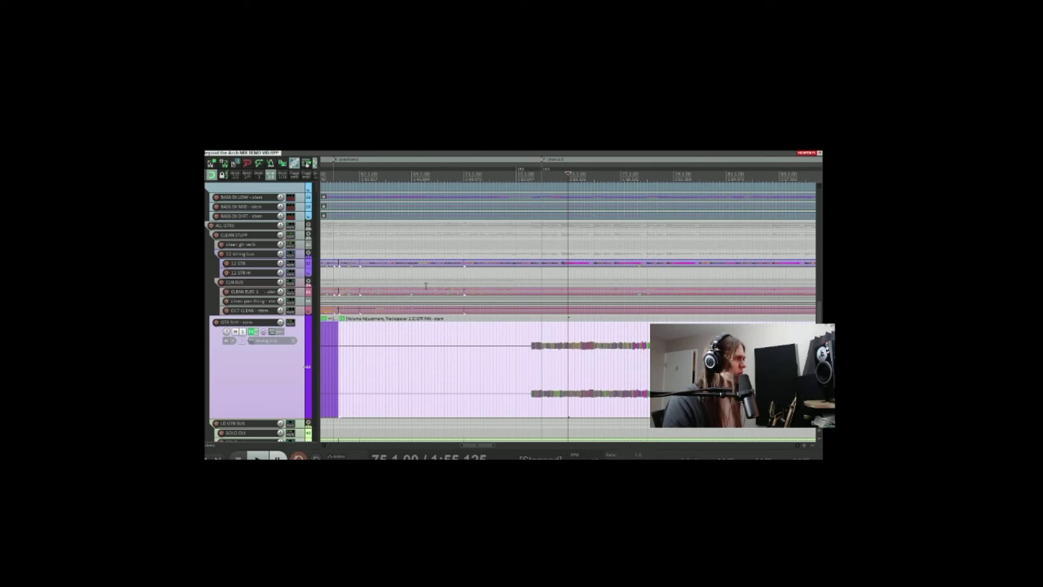
Solo the GTR RHY track, play it from bar 75, then stop and unsolo it
{"action": "left_click", "coordinate": [243, 332]}
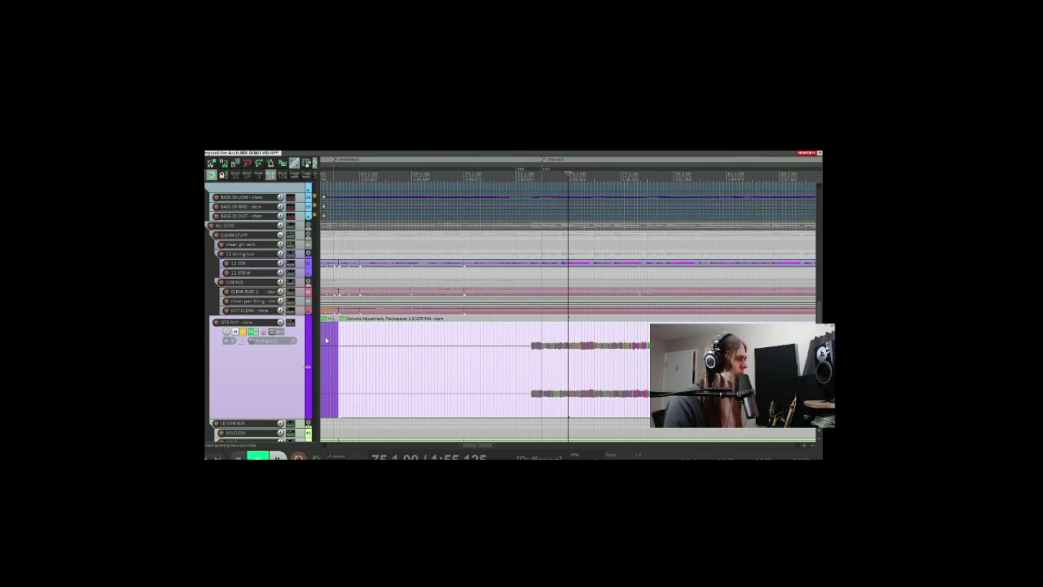
{"action": "key", "text": "space"}
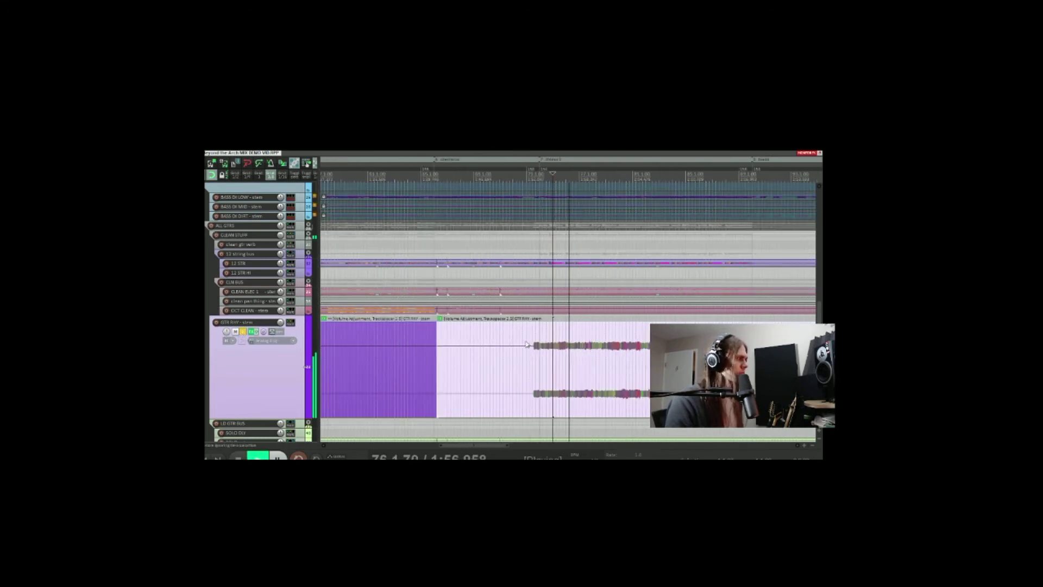
{"action": "scroll", "coordinate": [526, 344], "scroll_direction": "down", "scroll_amount": 6}
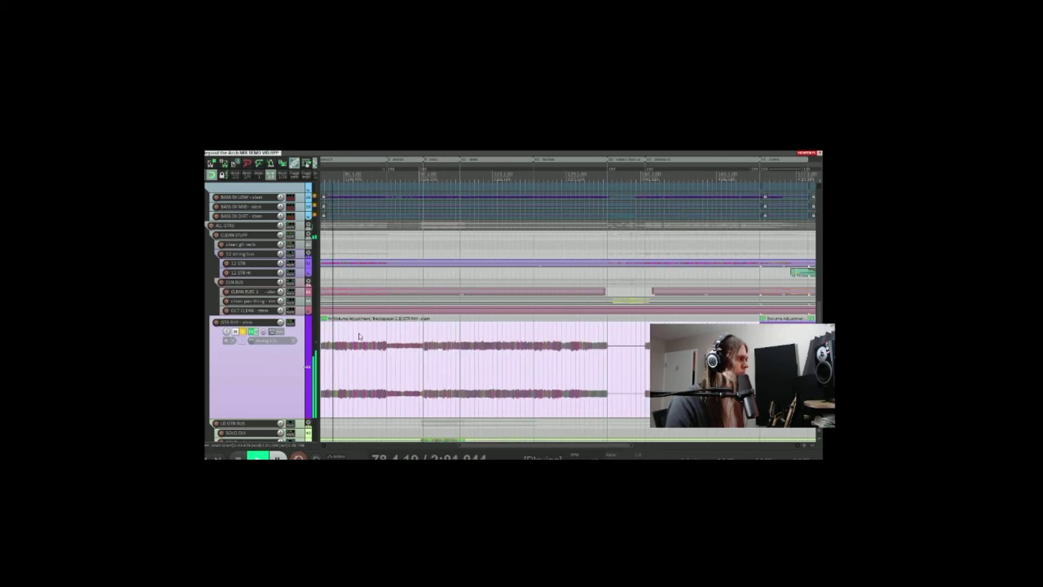
{"action": "key", "text": "space"}
{"action": "left_click", "coordinate": [243, 332]}
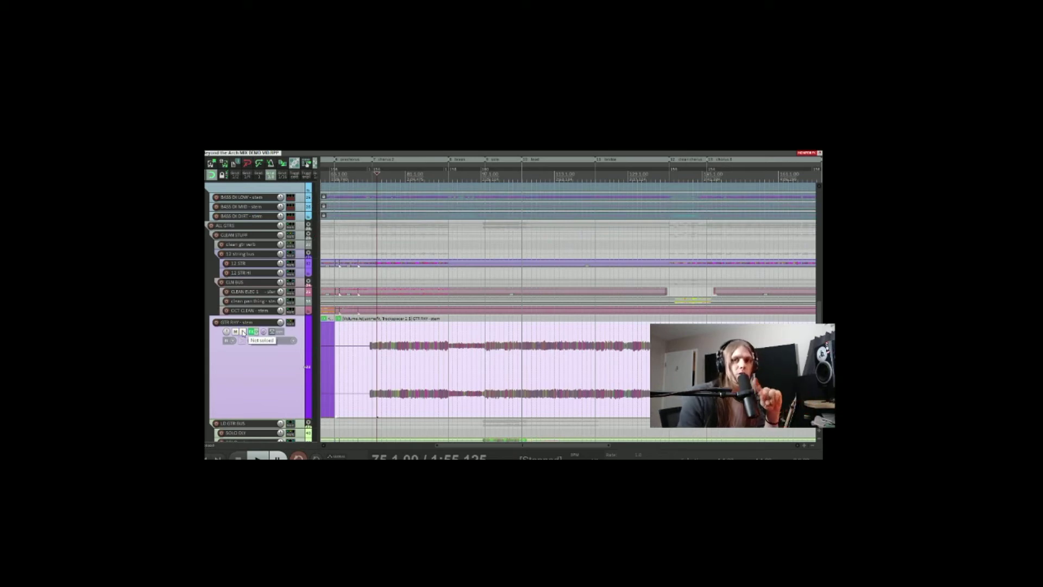
{"action": "mouse_move", "coordinate": [292, 327]}
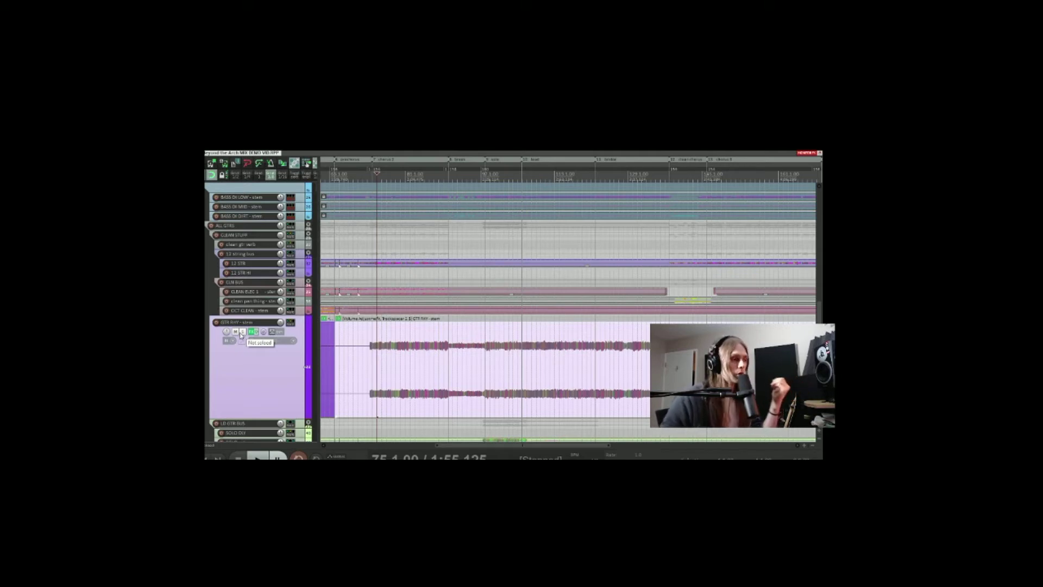
Place the edit cursor at bar 98 and locate the SOLO stem track inside the LD GTR BUS folder
{"action": "scroll", "coordinate": [234, 348], "scroll_direction": "down", "scroll_amount": 2}
{"action": "scroll", "coordinate": [233, 347], "scroll_direction": "down", "scroll_amount": 2}
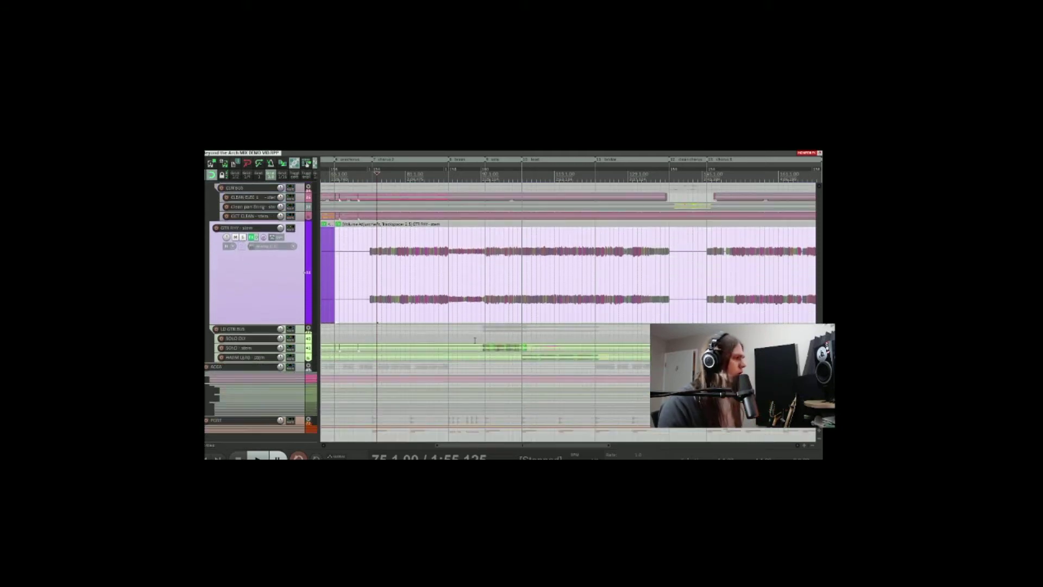
{"action": "double_click", "coordinate": [260, 315]}
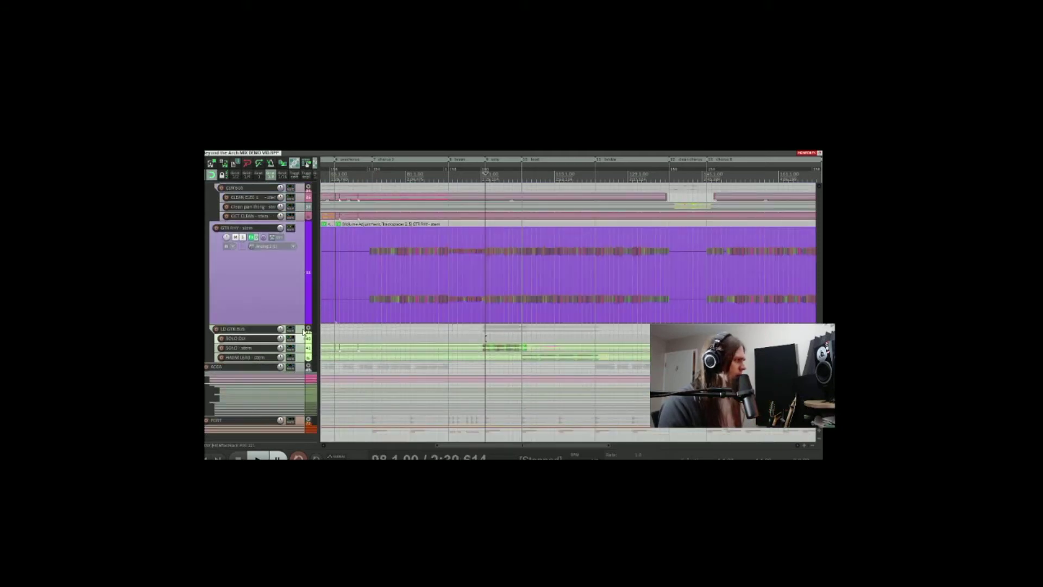
{"action": "left_click", "coordinate": [310, 328]}
{"action": "left_click", "coordinate": [309, 329]}
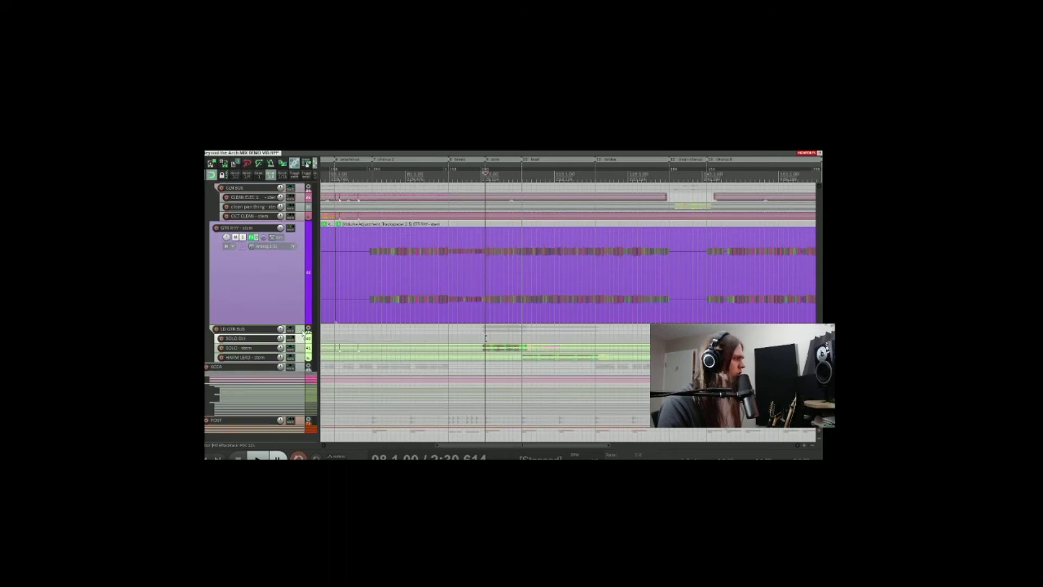
{"action": "scroll", "coordinate": [298, 358], "scroll_direction": "up", "scroll_amount": 5}
{"action": "scroll", "coordinate": [247, 343], "scroll_direction": "down", "scroll_amount": 6}
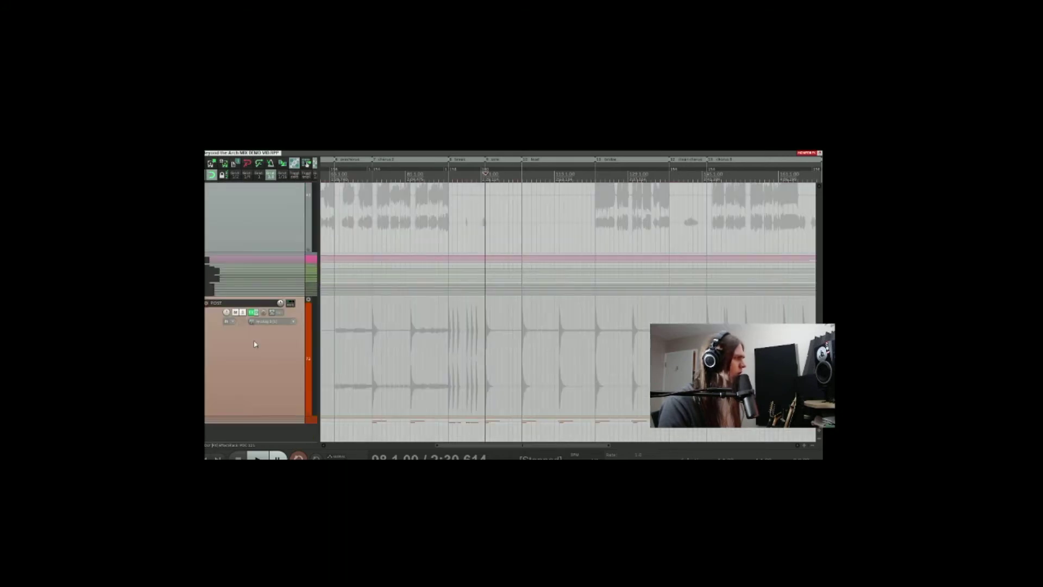
{"action": "scroll", "coordinate": [255, 344], "scroll_direction": "up", "scroll_amount": 3}
{"action": "scroll", "coordinate": [255, 343], "scroll_direction": "up", "scroll_amount": 2}
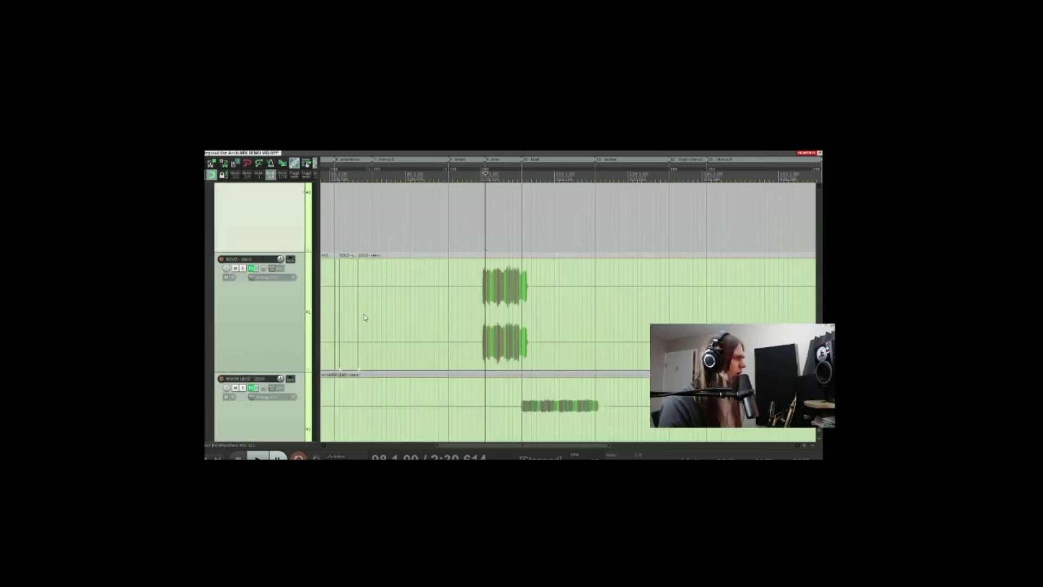
Solo the SOLO stem track, play the guitar solo from bar 98, then stop and unsolo the track
{"action": "left_click", "coordinate": [243, 268]}
{"action": "key", "text": "space"}
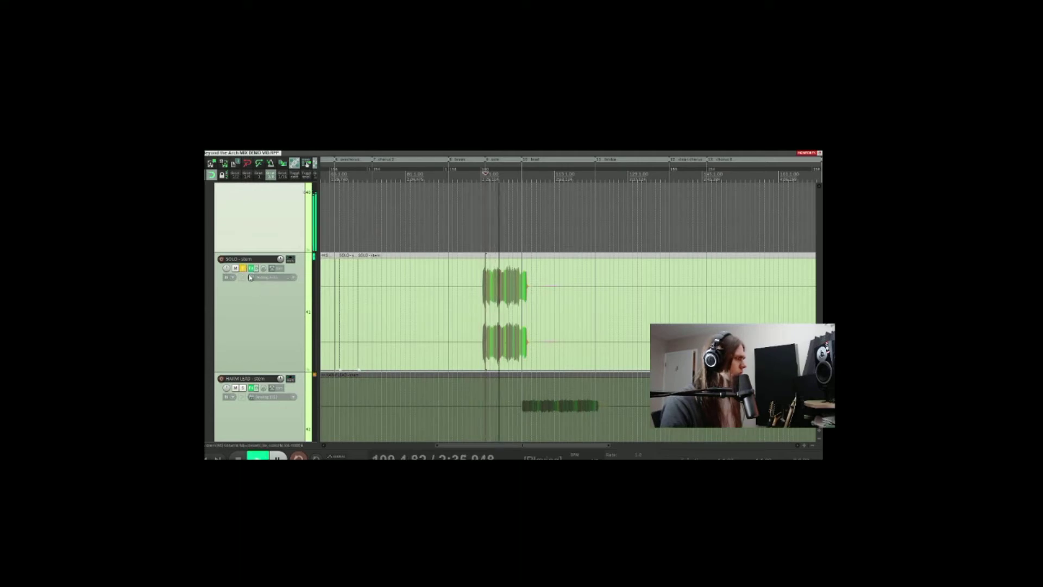
{"action": "key", "text": "space"}
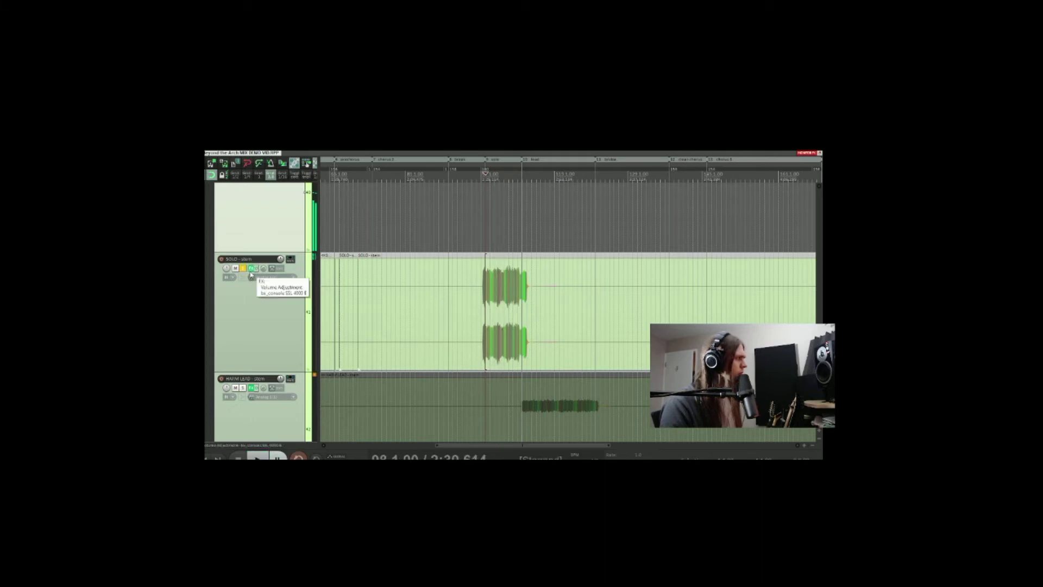
{"action": "left_click", "coordinate": [243, 268]}
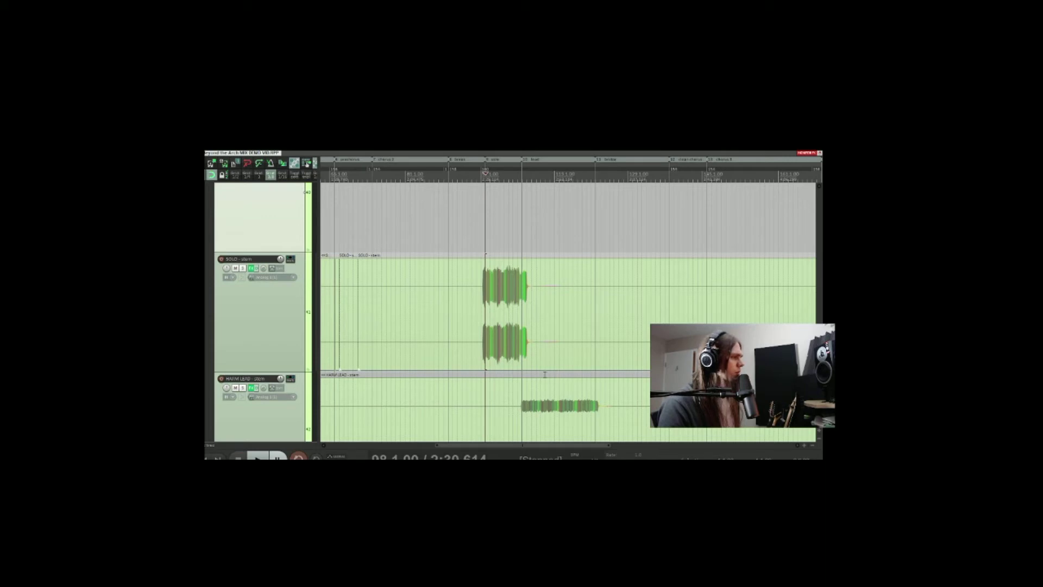
Solo the HARM LEAD stem track and play the harmony lead from bar 106
{"action": "left_click", "coordinate": [523, 374]}
{"action": "left_click", "coordinate": [243, 388]}
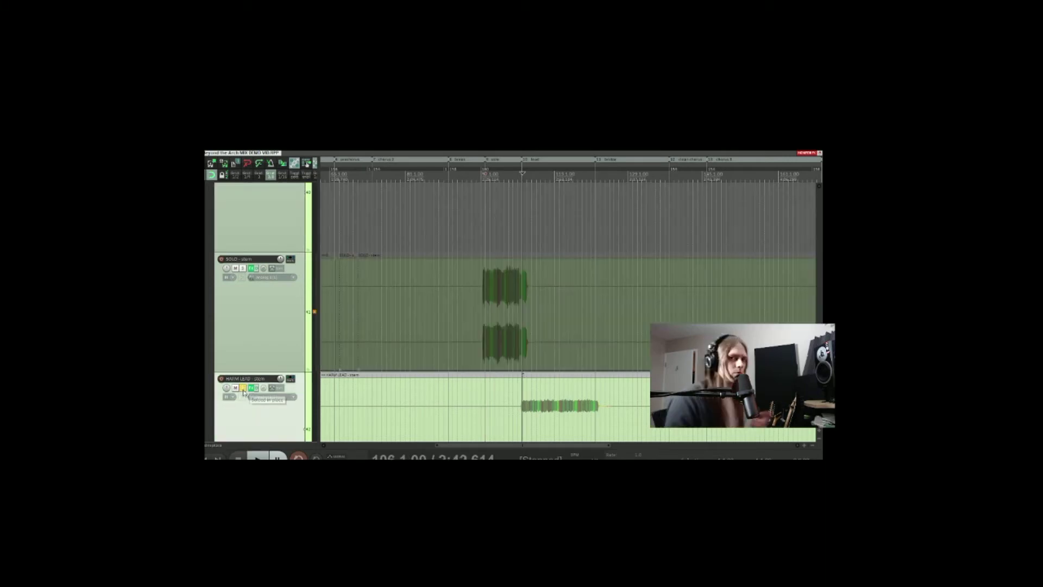
{"action": "key", "text": "space"}
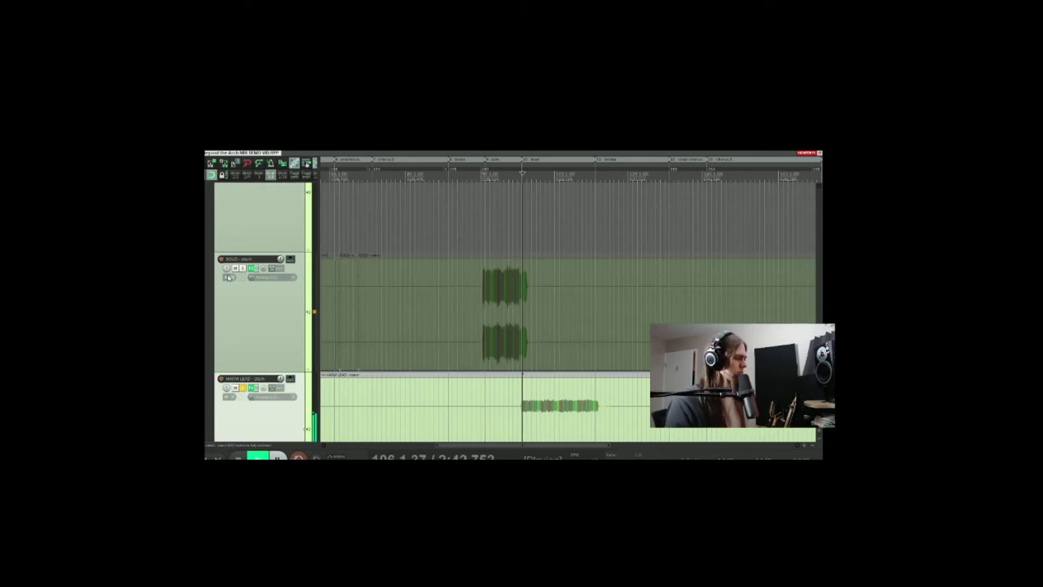
{"action": "scroll", "coordinate": [239, 381], "scroll_direction": "down", "scroll_amount": 5}
{"action": "scroll", "coordinate": [228, 277], "scroll_direction": "up", "scroll_amount": 2}
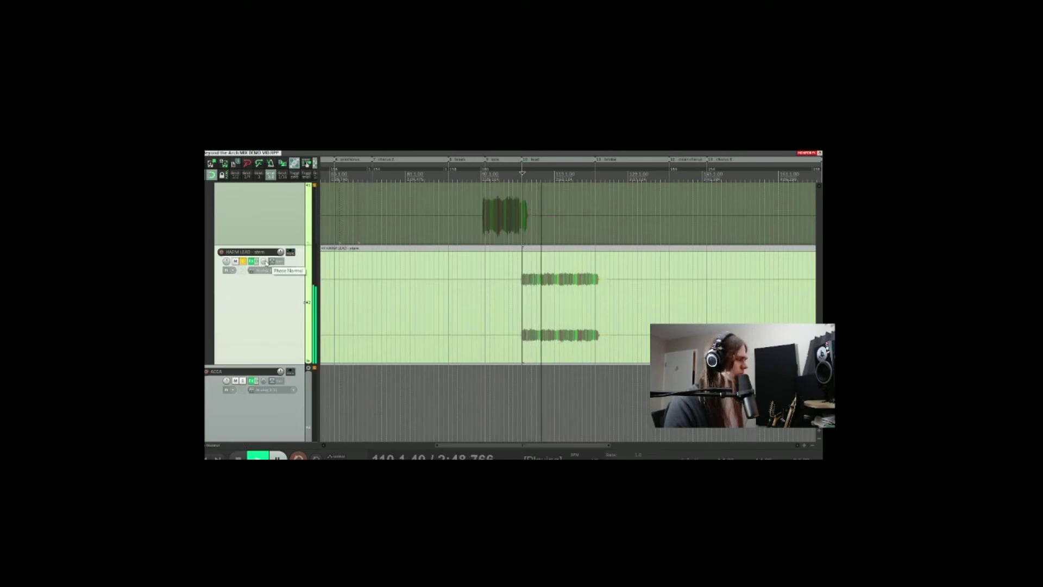
{"action": "key", "text": "space"}
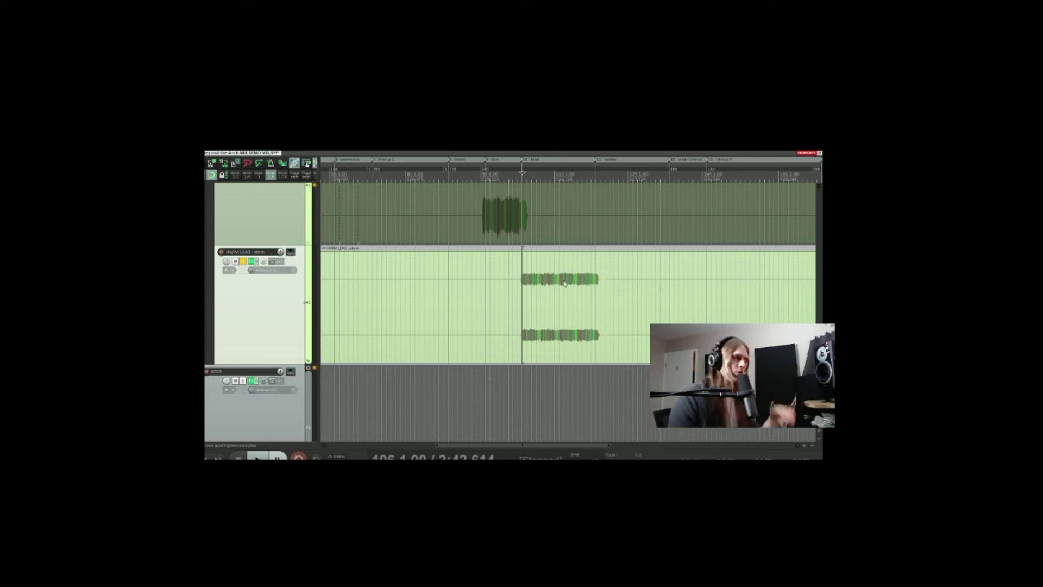
Play the soloed HARM LEAD track from bar 114, midway through its part
{"action": "left_click", "coordinate": [559, 258]}
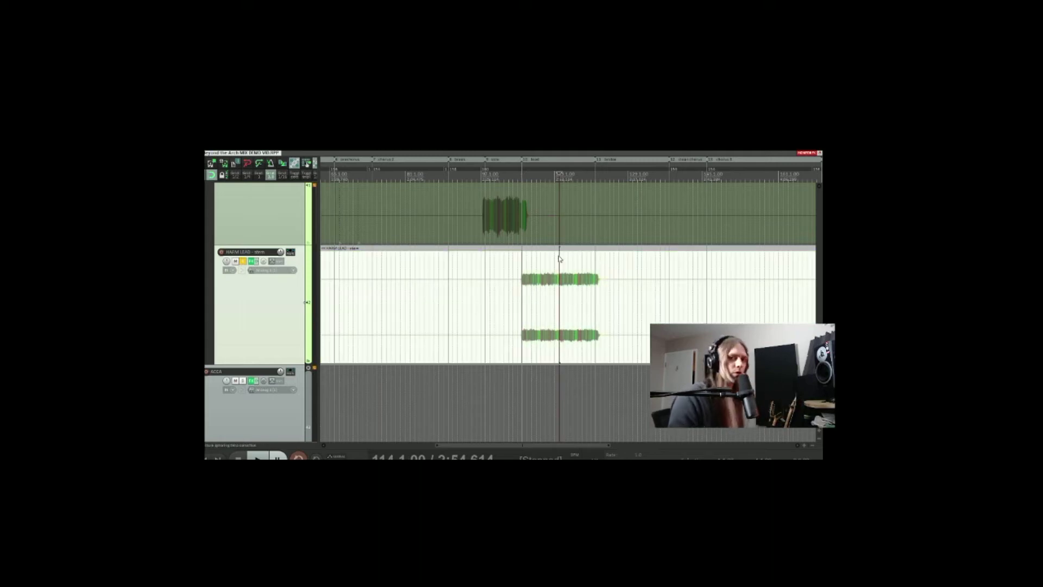
{"action": "key", "text": "space"}
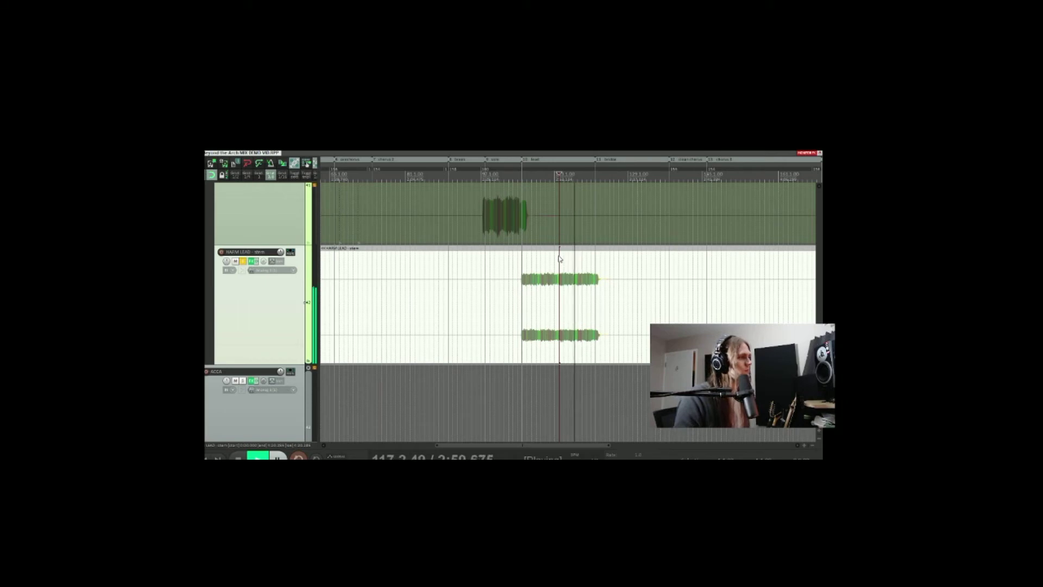
{"action": "key", "text": "space"}
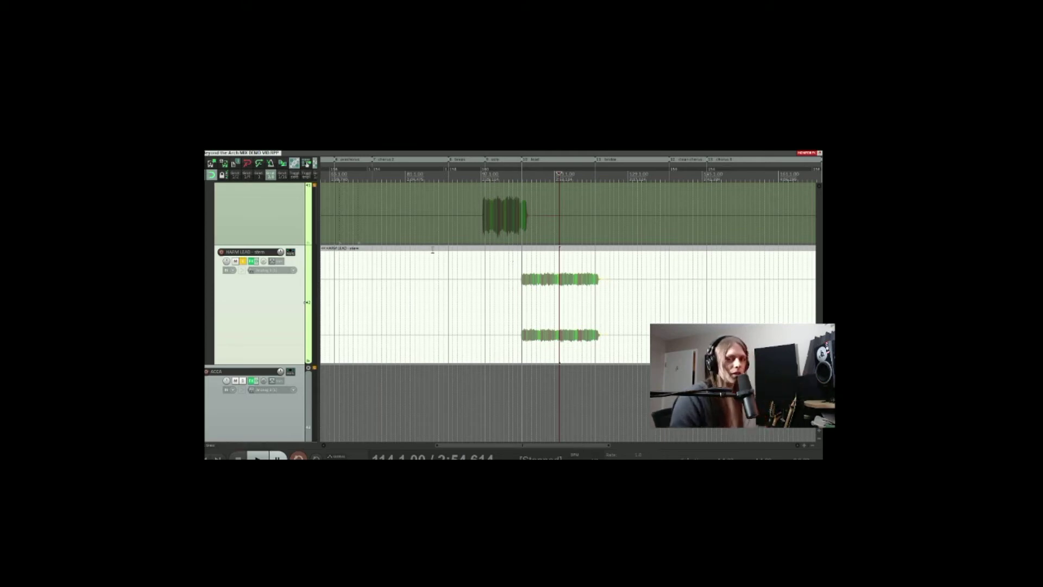
Unsolo the HARM LEAD track and select the 12 string bus in the CLEAN STUFF folder
{"action": "scroll", "coordinate": [237, 321], "scroll_direction": "up", "scroll_amount": 3}
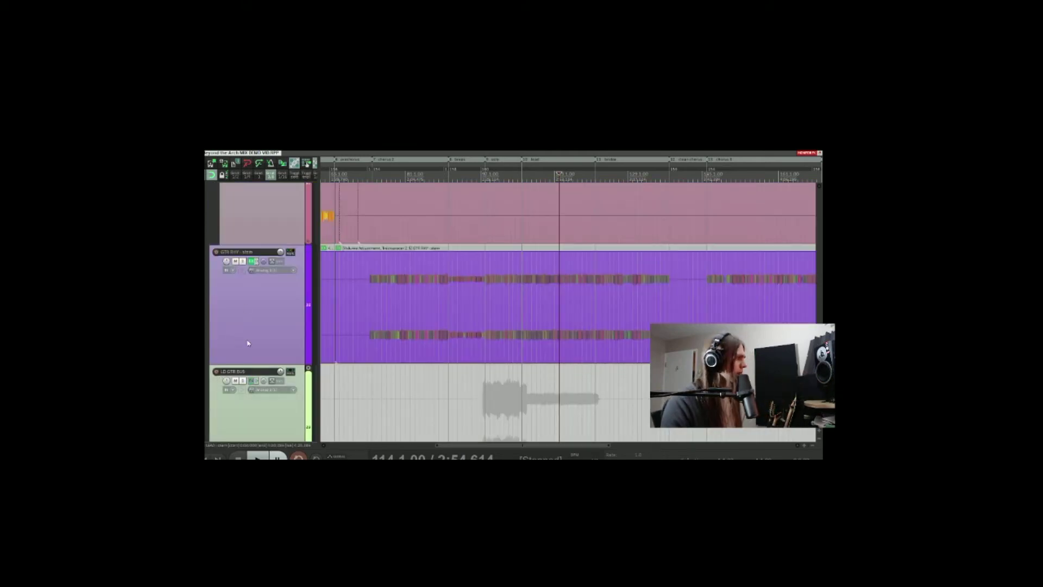
{"action": "scroll", "coordinate": [247, 344], "scroll_direction": "down", "scroll_amount": 5}
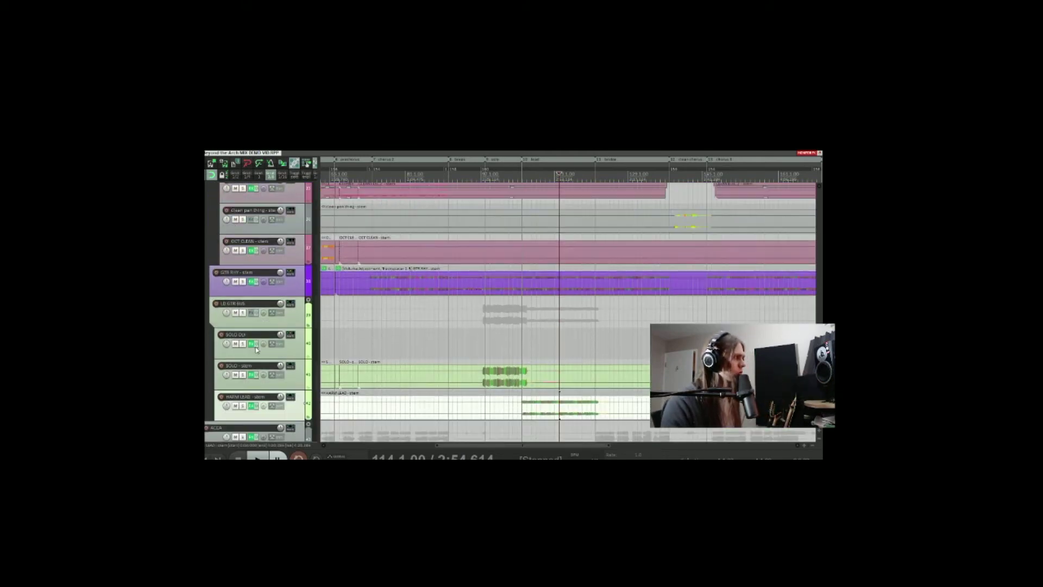
{"action": "scroll", "coordinate": [257, 350], "scroll_direction": "down", "scroll_amount": 3}
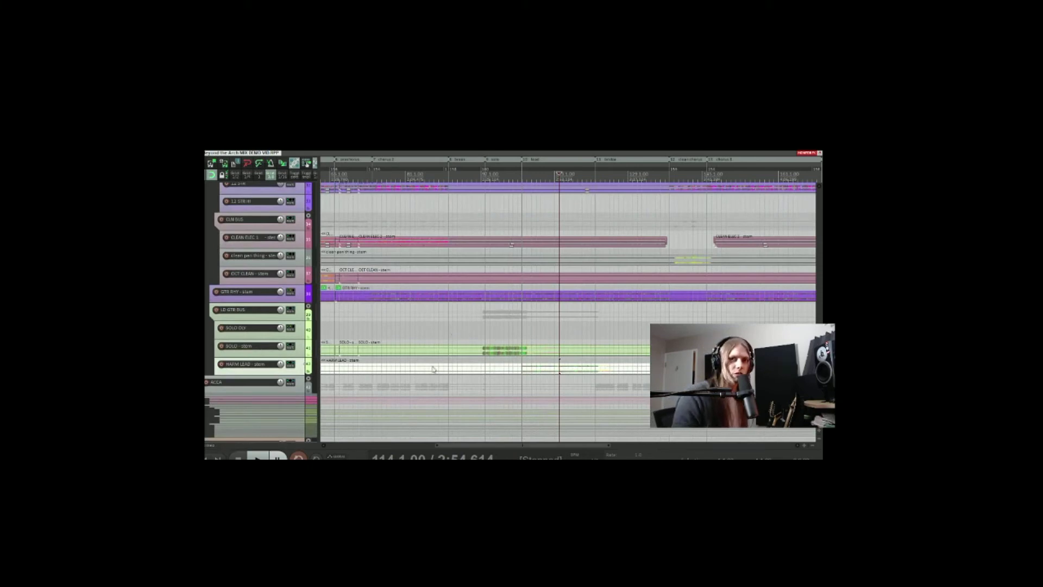
{"action": "scroll", "coordinate": [279, 235], "scroll_direction": "up", "scroll_amount": 4}
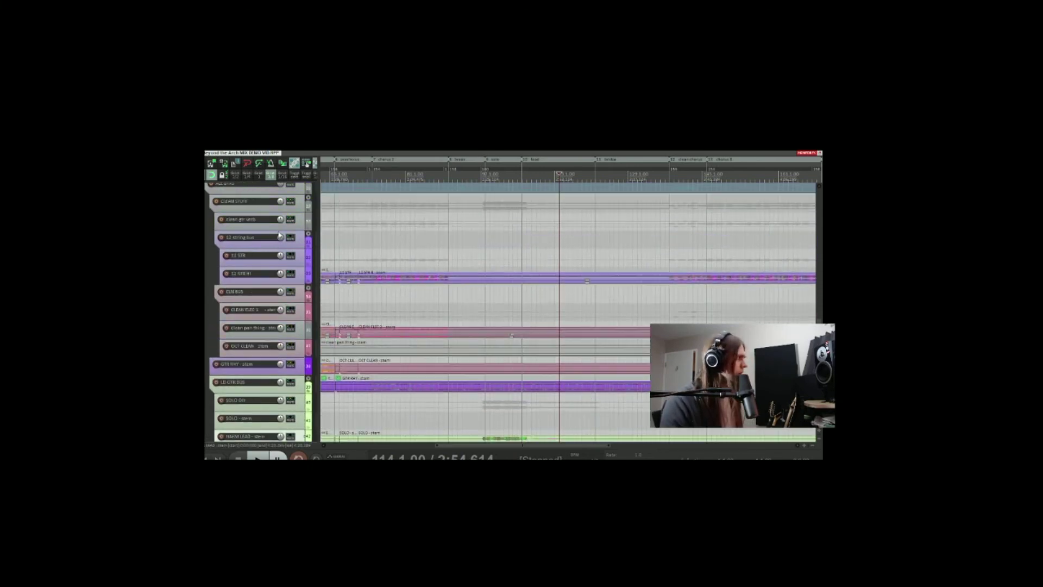
{"action": "scroll", "coordinate": [280, 235], "scroll_direction": "up", "scroll_amount": 1}
{"action": "scroll", "coordinate": [306, 236], "scroll_direction": "up", "scroll_amount": 4}
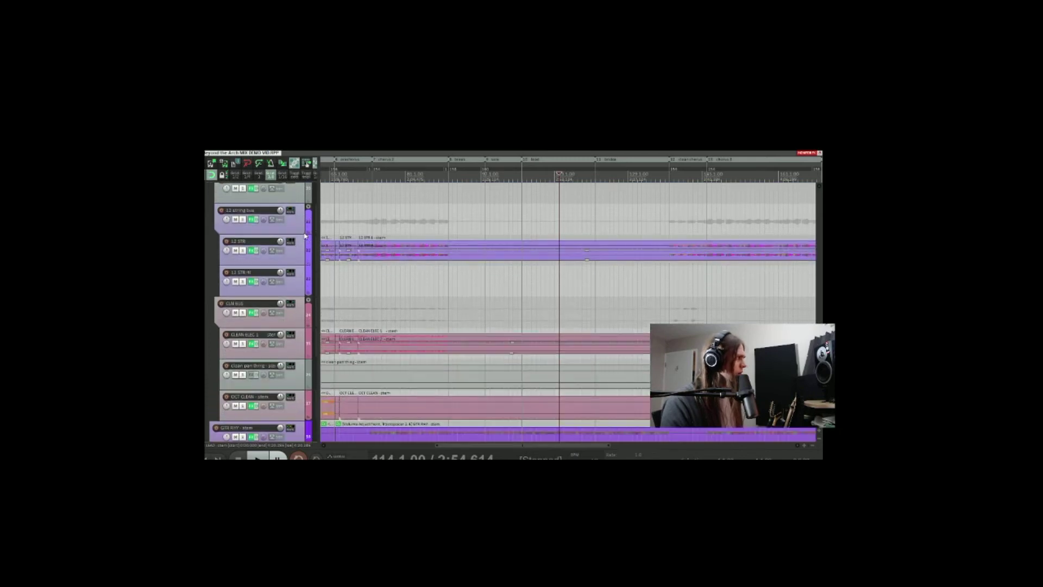
{"action": "scroll", "coordinate": [412, 230], "scroll_direction": "down", "scroll_amount": 4}
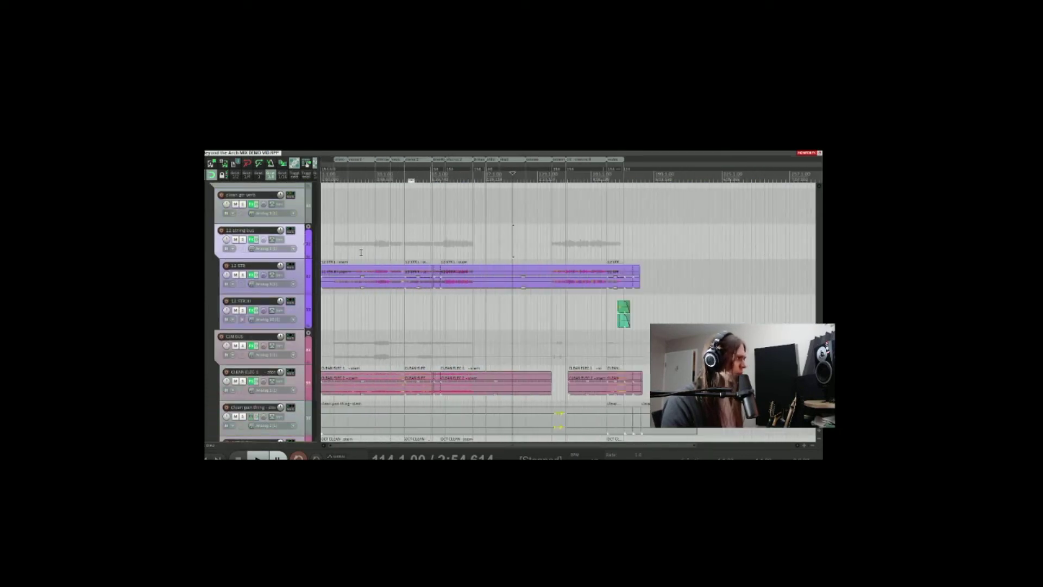
Play the mix from the intro at bar 9, then solo the 12 string bus and replay the same passage
{"action": "left_click", "coordinate": [335, 256]}
{"action": "scroll", "coordinate": [404, 256], "scroll_direction": "up", "scroll_amount": 4}
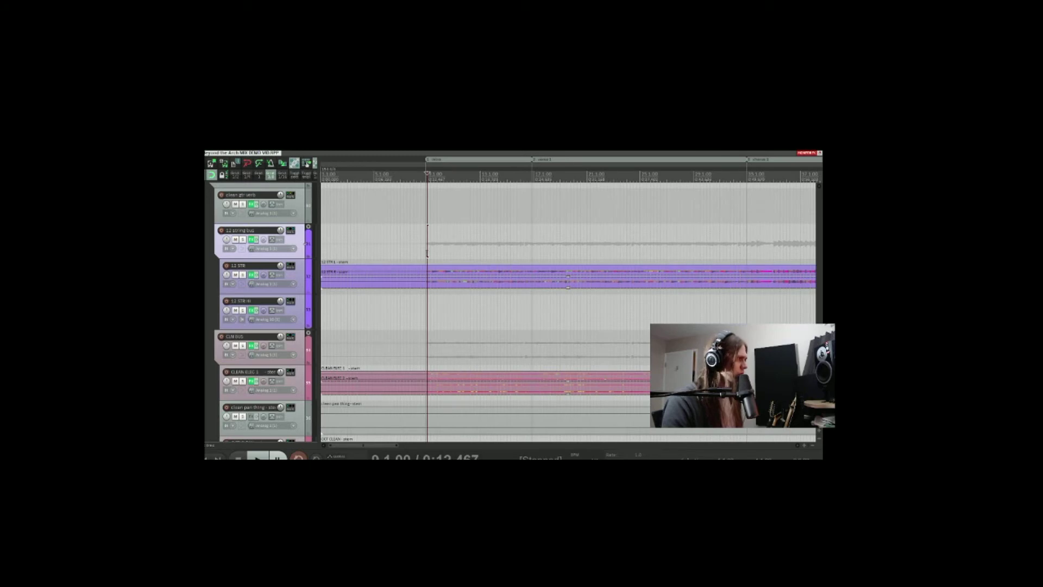
{"action": "key", "text": "space"}
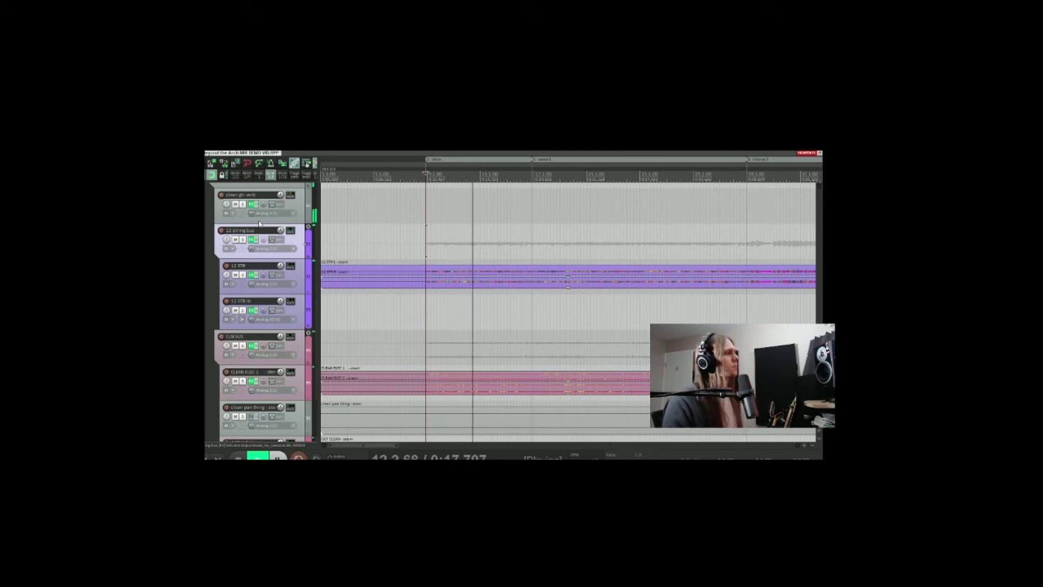
{"action": "key", "text": "space"}
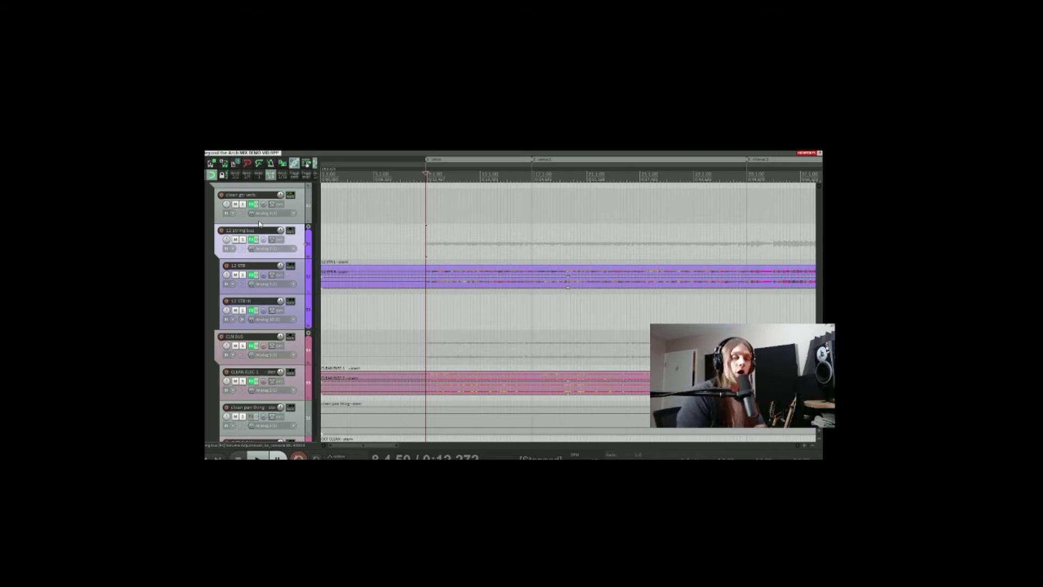
{"action": "left_click", "coordinate": [243, 239]}
{"action": "key", "text": "space"}
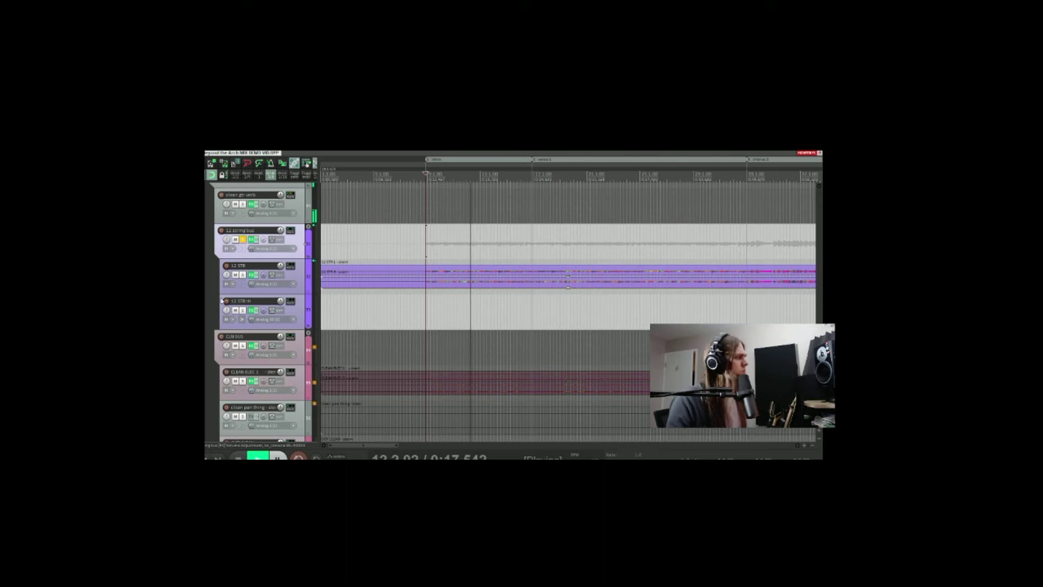
Play the soloed CLEAN ELEC 1 track in the CLN BUS from the intro at bar 9
{"action": "key", "text": "space"}
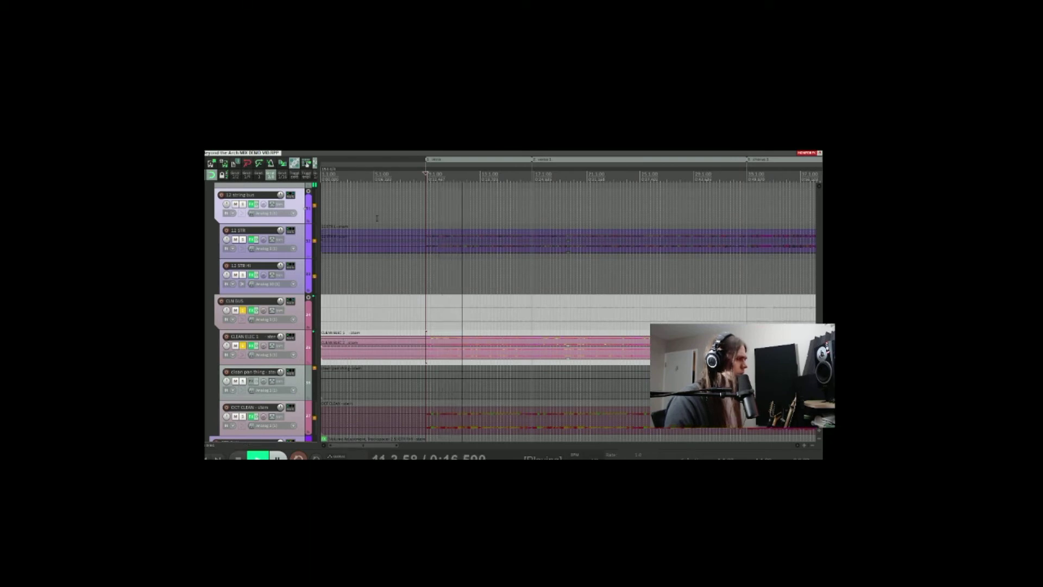
{"action": "key", "text": "space"}
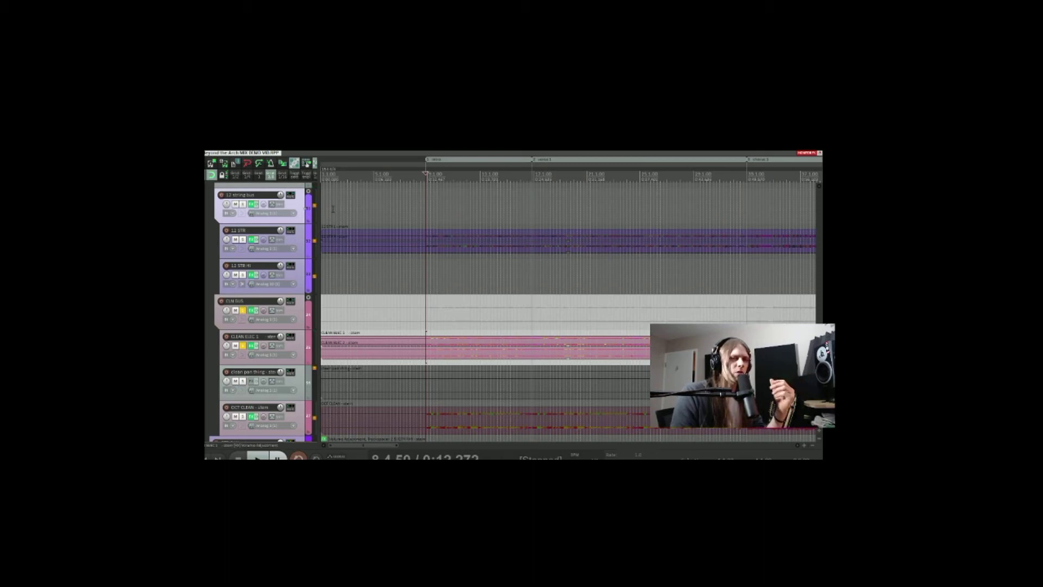
Solo the 12 string bus and replay the intro, switching the CLEAN ELEC 1 solo off and on to compare the parts
{"action": "left_click", "coordinate": [243, 205]}
{"action": "left_click", "coordinate": [243, 311]}
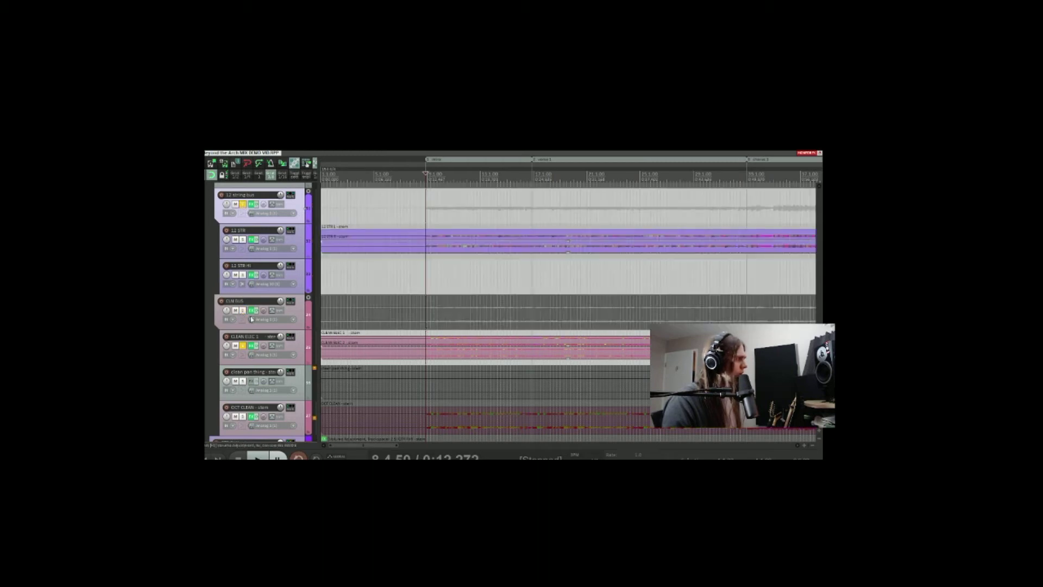
{"action": "key", "text": "space"}
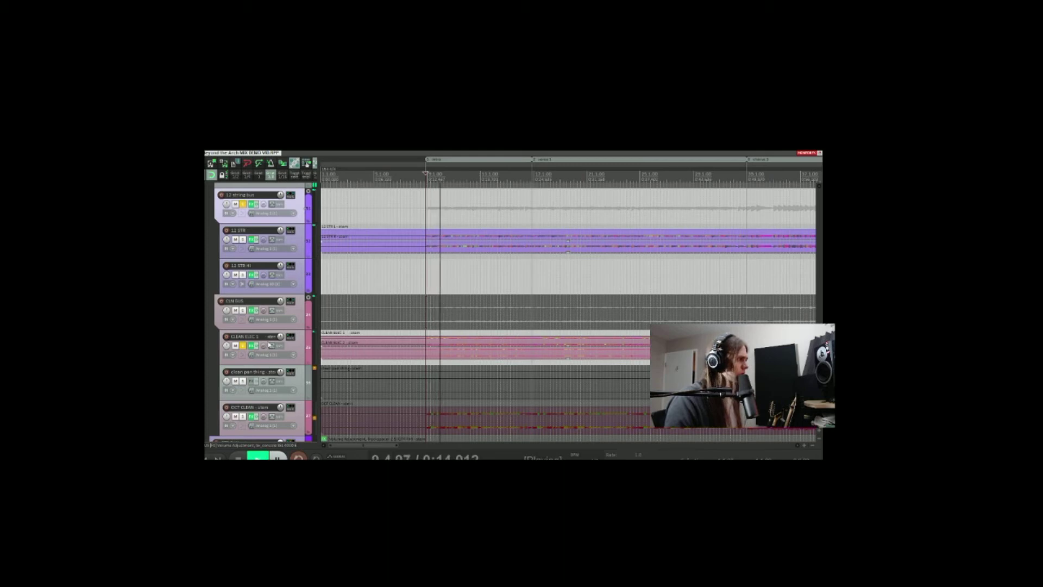
{"action": "left_click", "coordinate": [243, 347]}
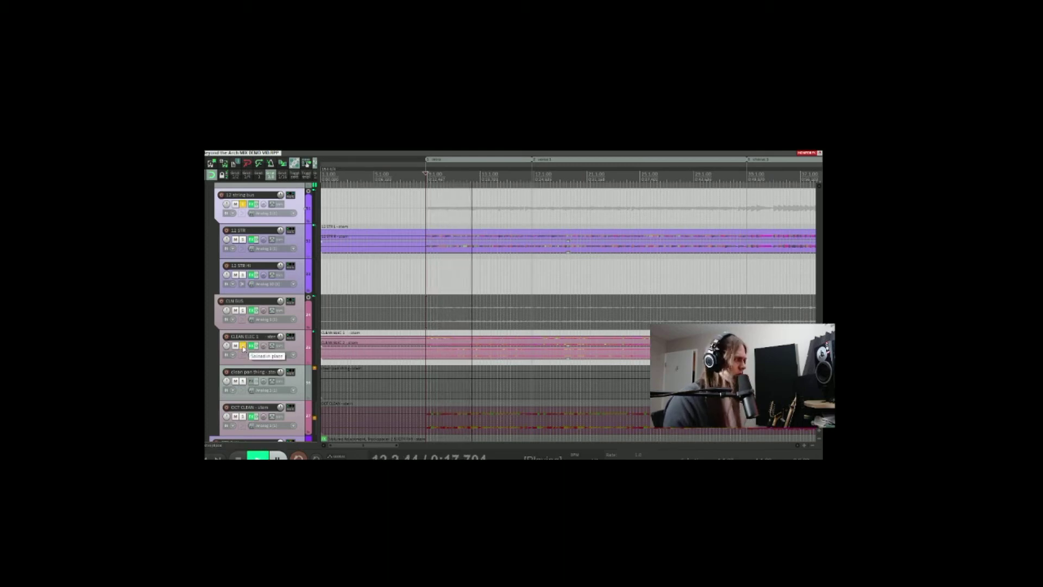
{"action": "left_click", "coordinate": [243, 347]}
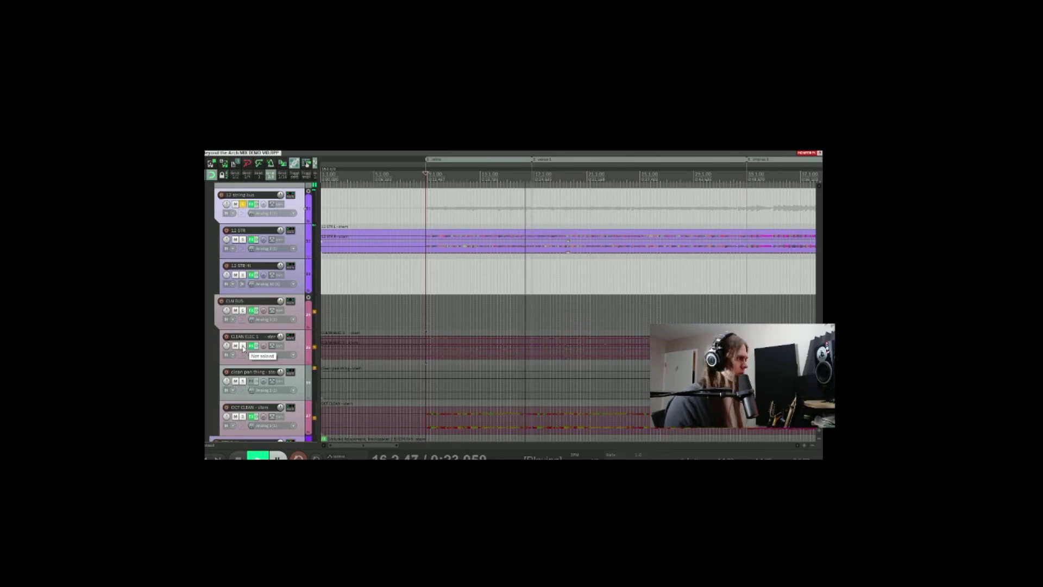
{"action": "left_click", "coordinate": [243, 347]}
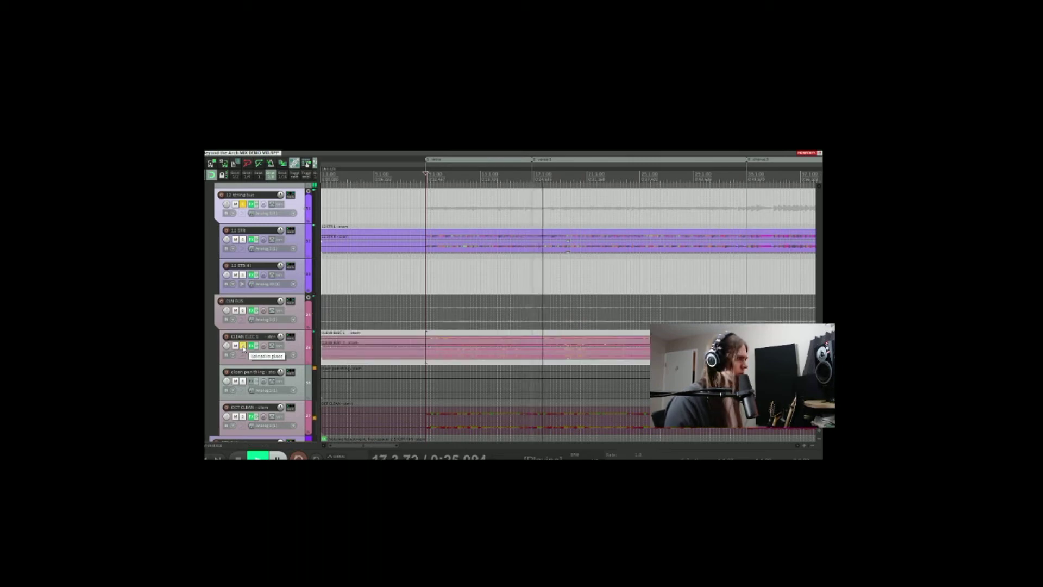
{"action": "key", "text": "space"}
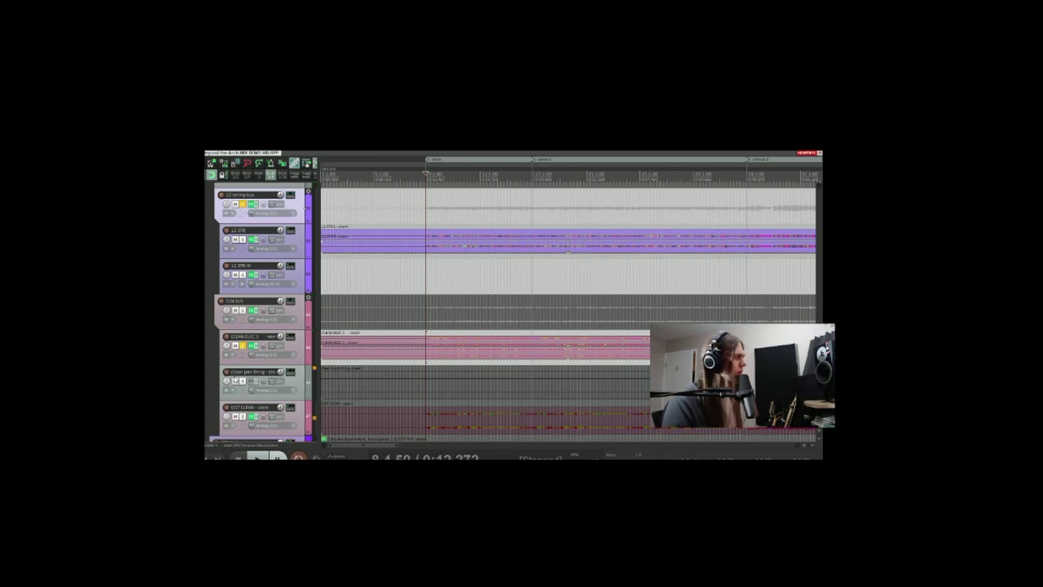
Unsolo CLEAN ELEC 1, solo the CLN BUS and the OCT CLEAN stem, and play the octave part from the intro
{"action": "scroll", "coordinate": [235, 380], "scroll_direction": "down", "scroll_amount": 2}
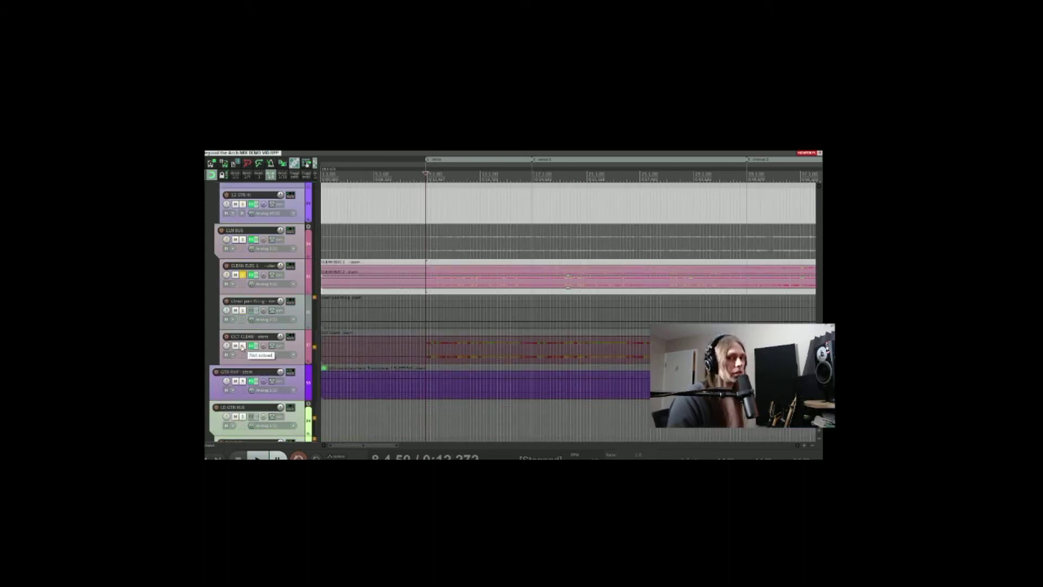
{"action": "left_click", "coordinate": [243, 275]}
{"action": "left_click", "coordinate": [243, 240]}
{"action": "left_click", "coordinate": [243, 345]}
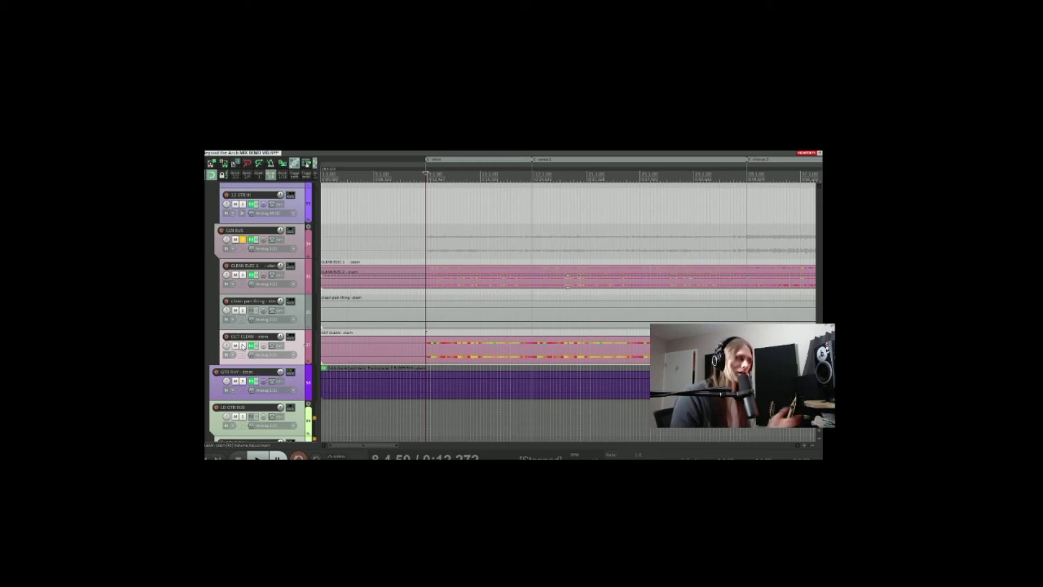
{"action": "left_click", "coordinate": [243, 346]}
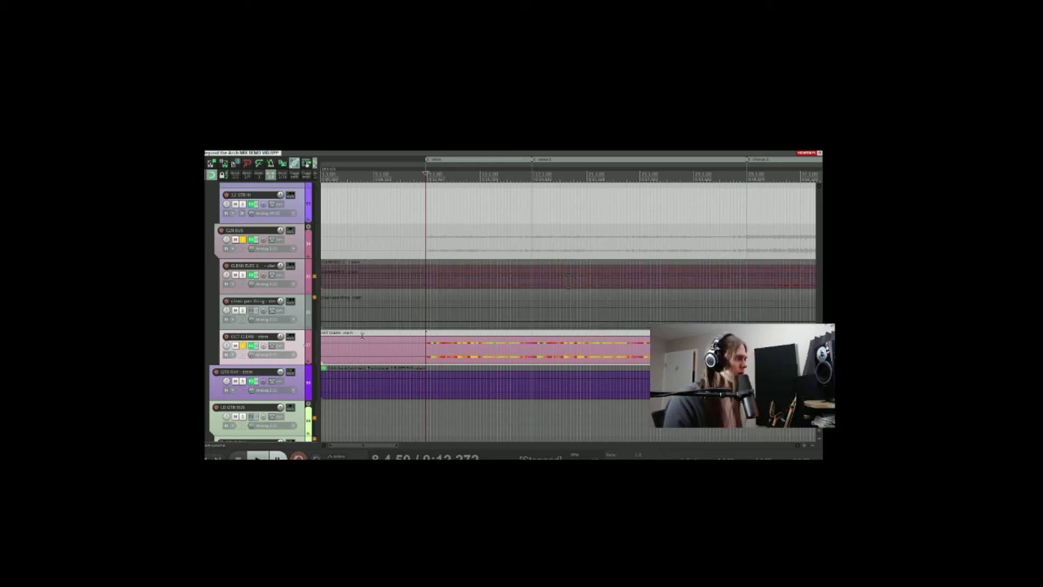
{"action": "key", "text": "space"}
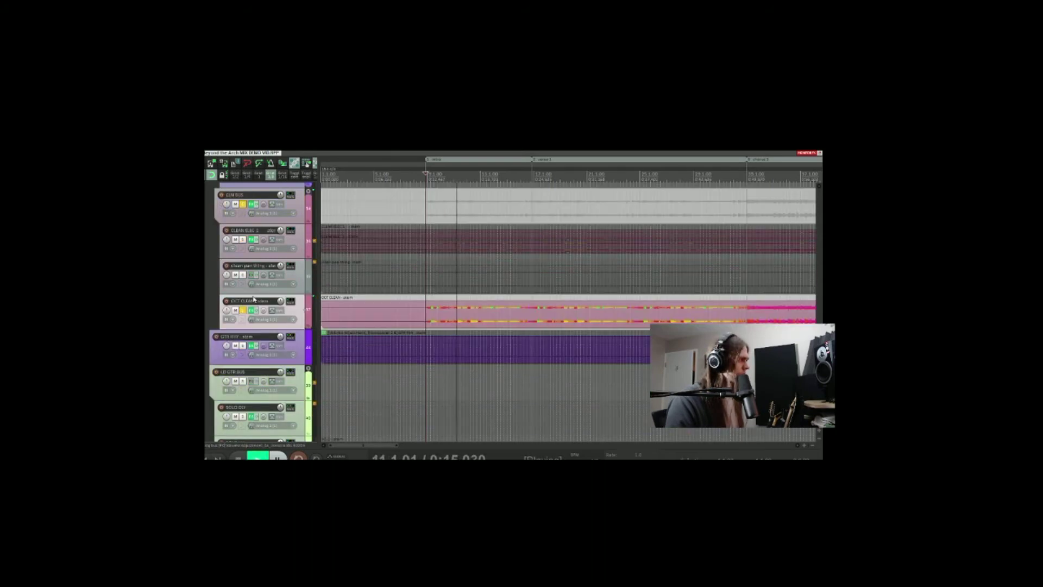
{"action": "scroll", "coordinate": [476, 322], "scroll_direction": "down", "scroll_amount": 1}
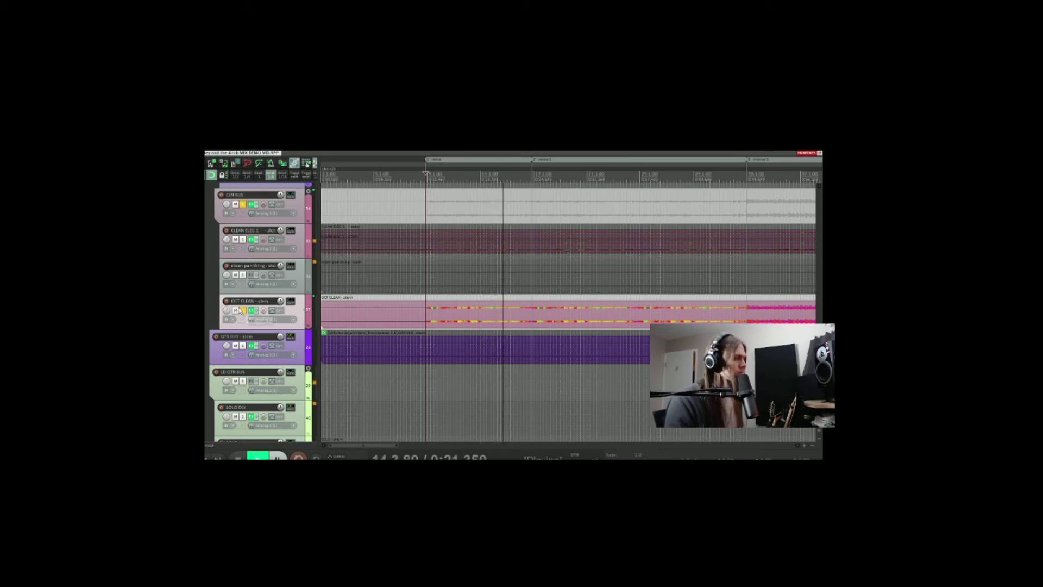
{"action": "key", "text": "space"}
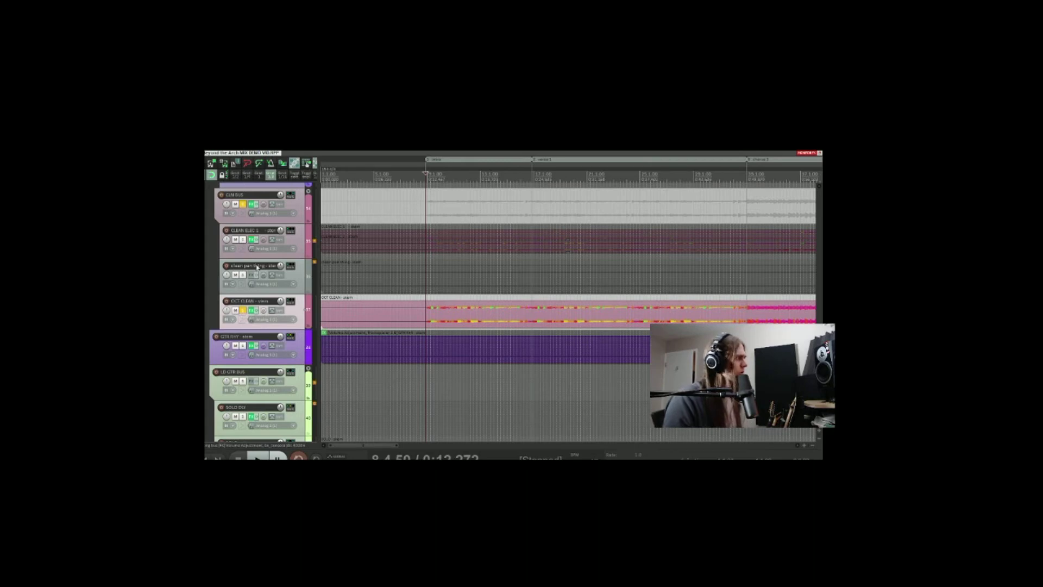
Unsolo the OCT CLEAN stem and play the complete CLN BUS from the intro
{"action": "left_click", "coordinate": [243, 310]}
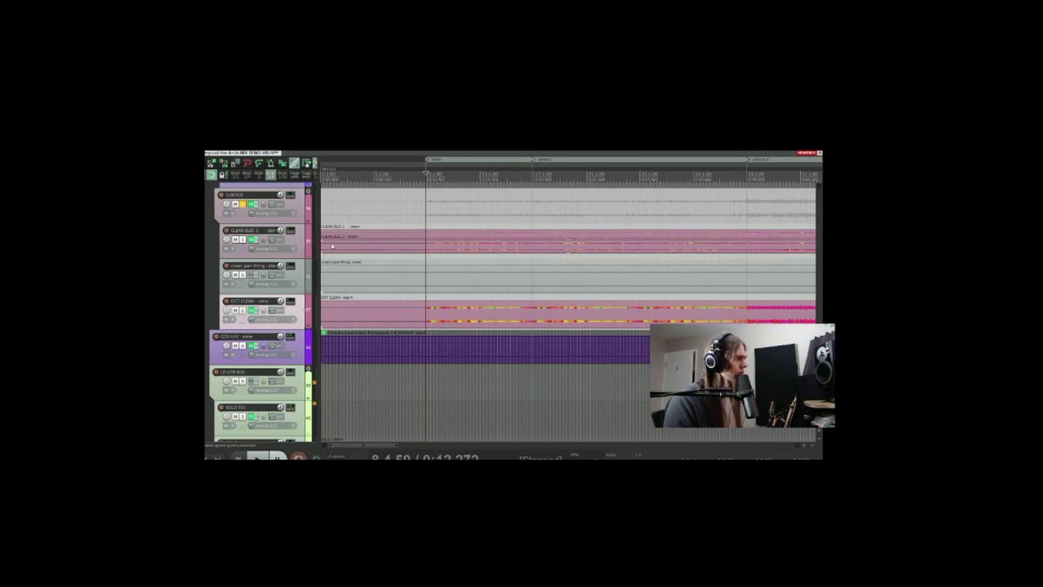
{"action": "key", "text": "space"}
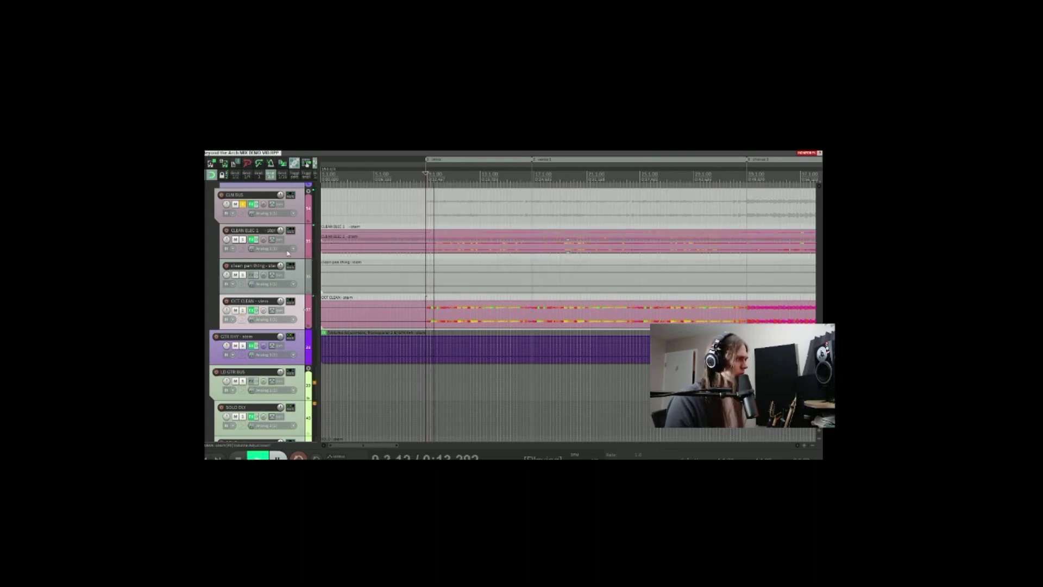
{"action": "scroll", "coordinate": [232, 275], "scroll_direction": "up", "scroll_amount": 2}
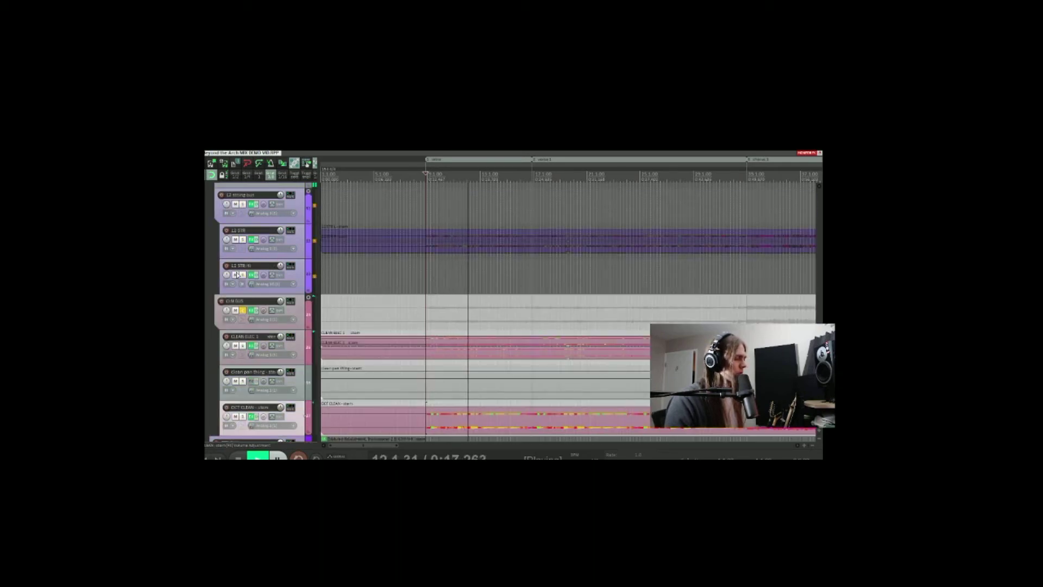
{"action": "key", "text": "space"}
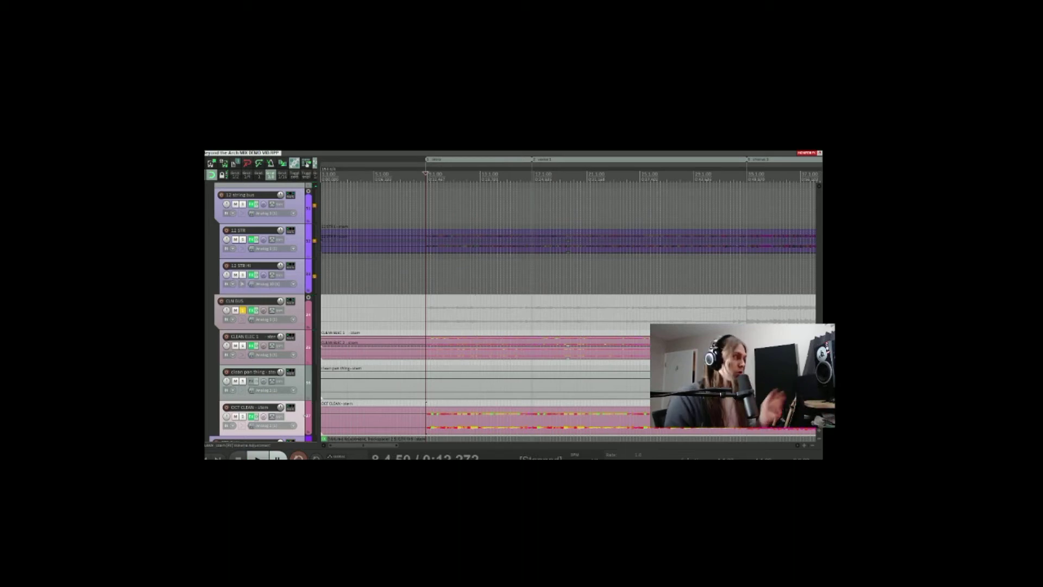
Select the CLN BUS, add the 12 string bus to the solo and play both buses together from the intro
{"action": "left_click", "coordinate": [360, 296]}
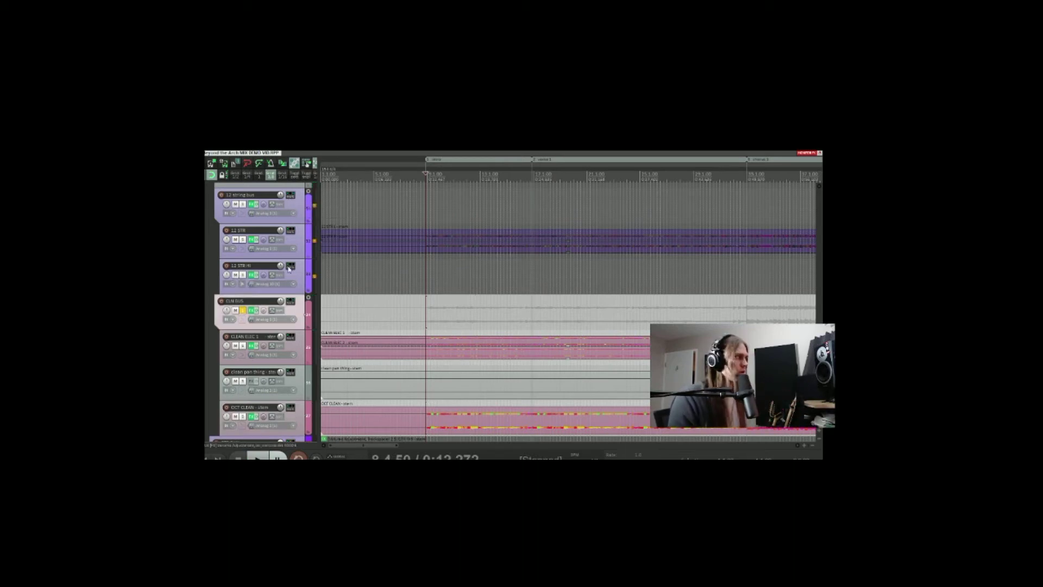
{"action": "left_click", "coordinate": [242, 204]}
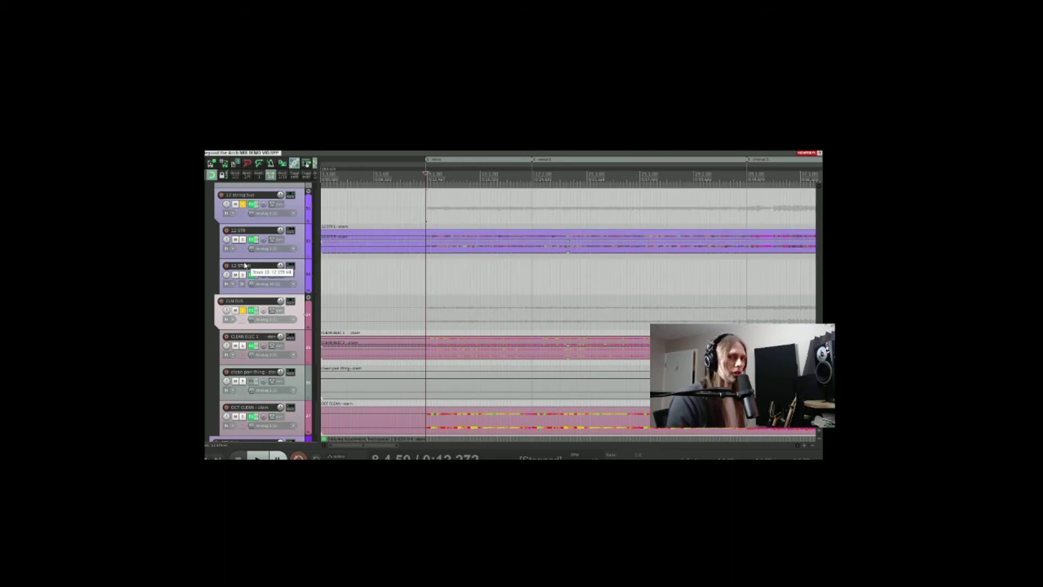
{"action": "key", "text": "space"}
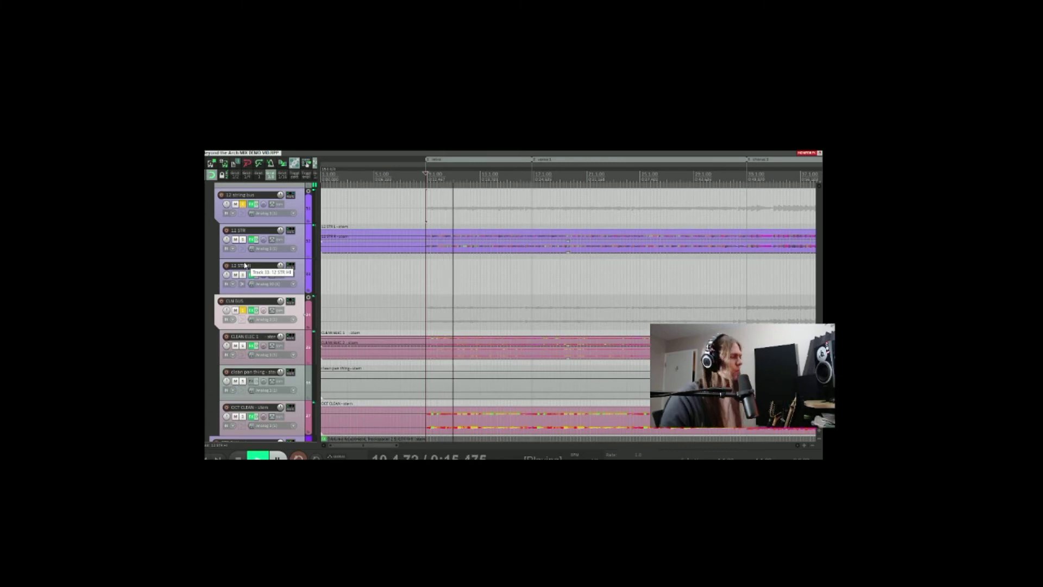
{"action": "key", "text": "space"}
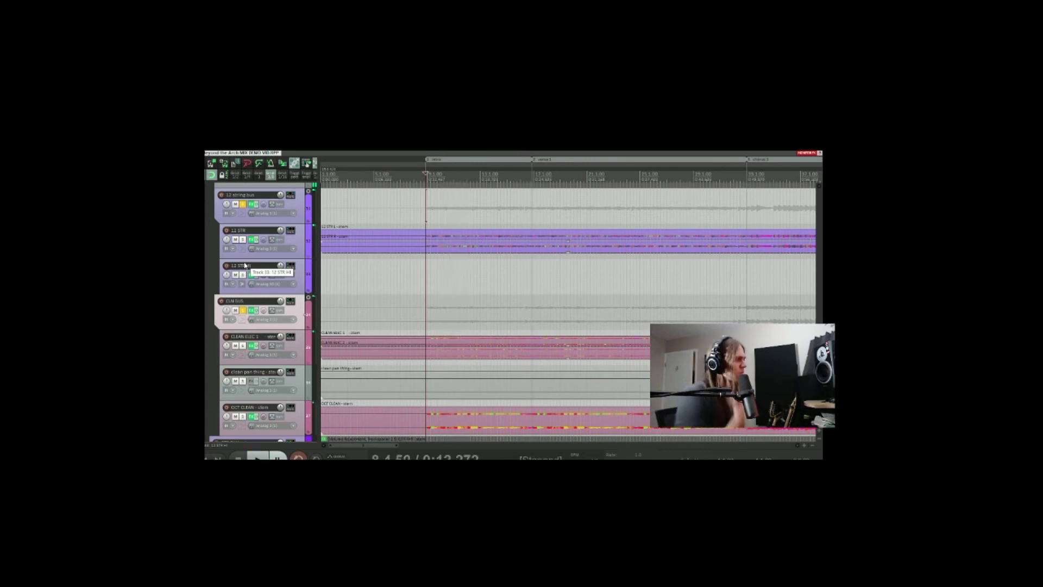
Add the clean gtr verb track to the soloed clean guitar buses and play the intro with the reverb
{"action": "scroll", "coordinate": [244, 265], "scroll_direction": "up", "scroll_amount": 3}
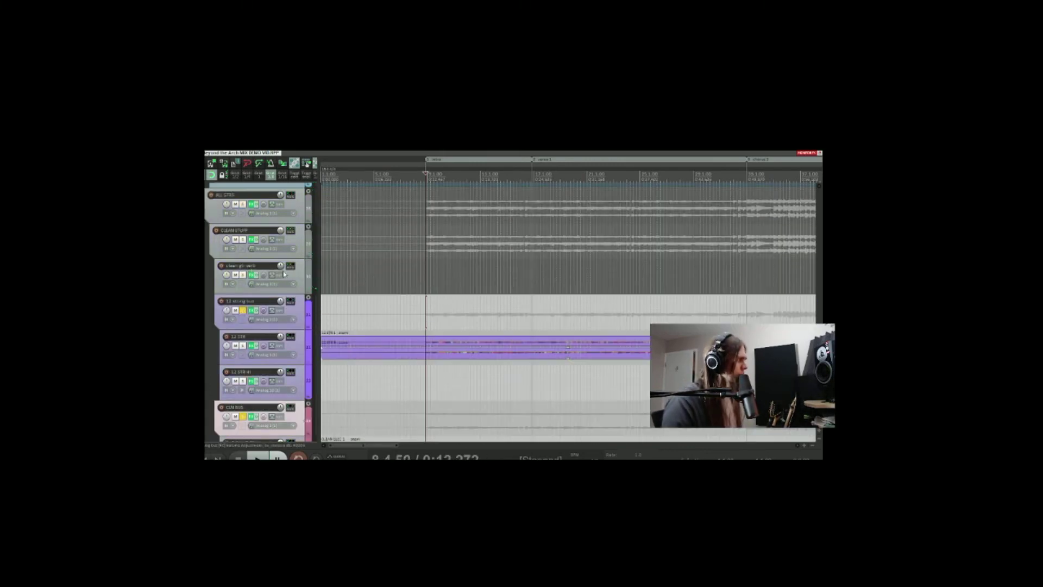
{"action": "left_click", "coordinate": [243, 275]}
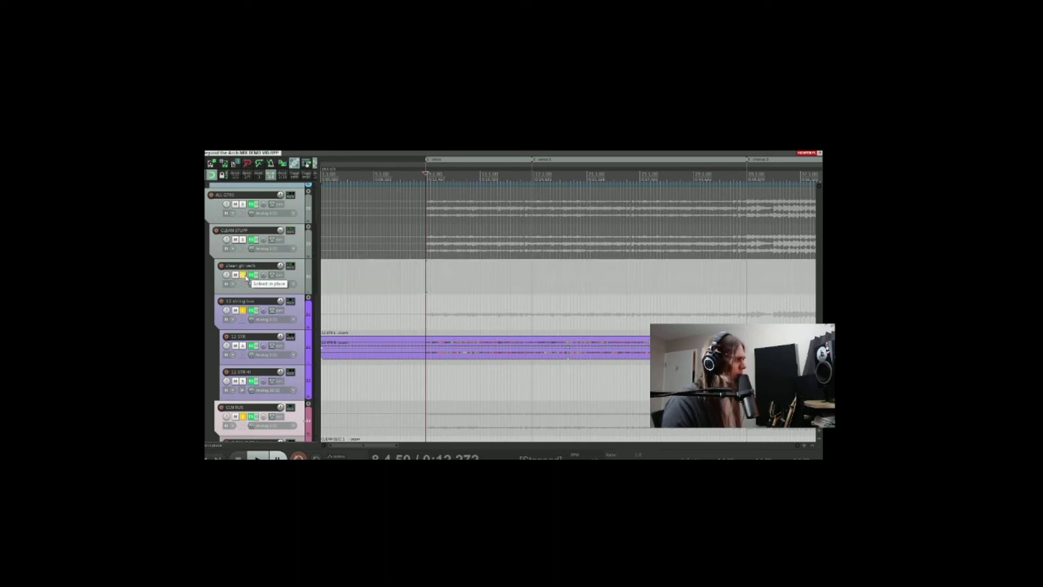
{"action": "key", "text": "space"}
{"action": "scroll", "coordinate": [249, 277], "scroll_direction": "down", "scroll_amount": 2}
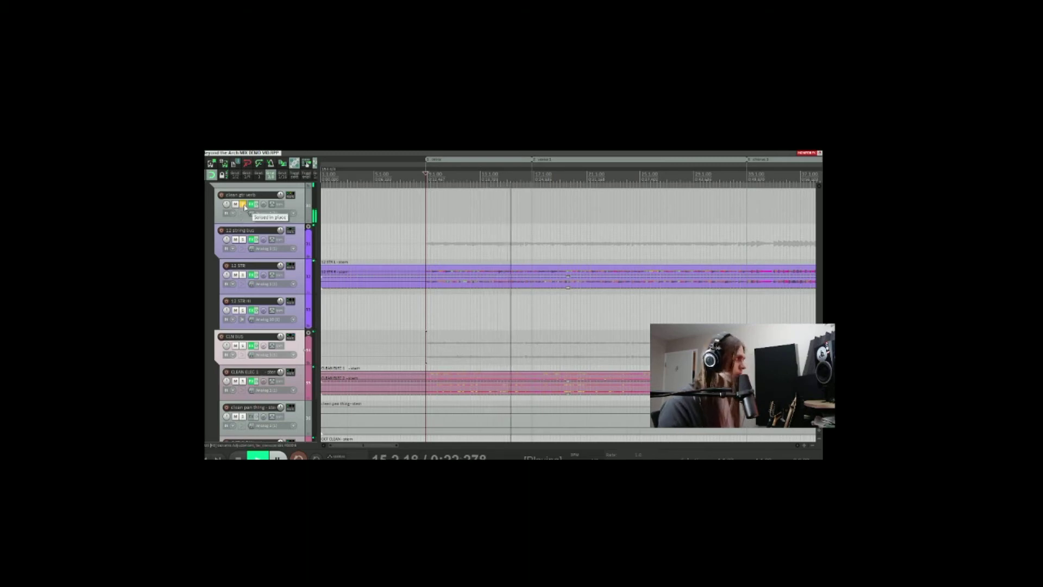
{"action": "key", "text": "space"}
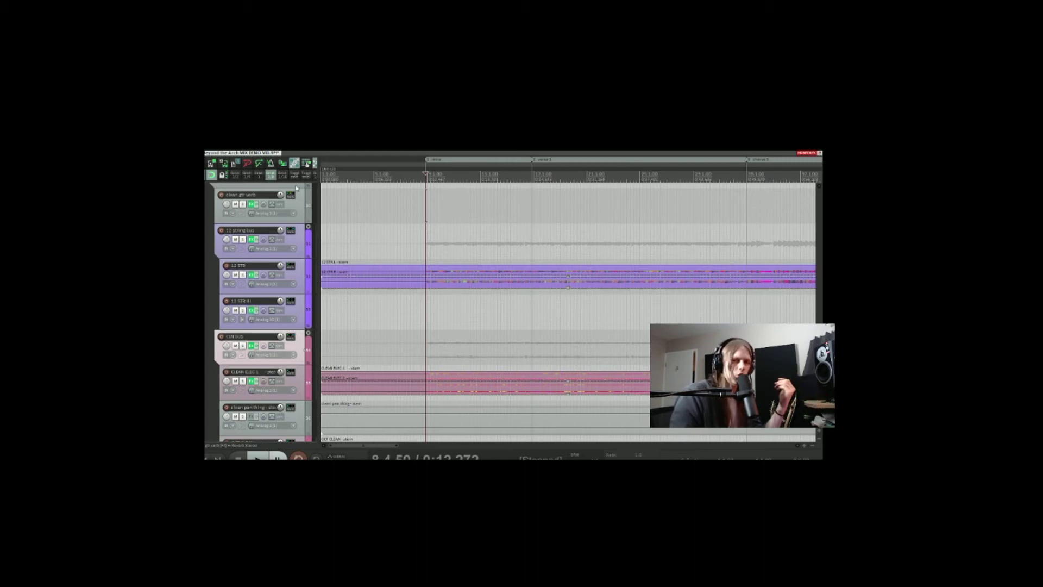
Expand the collapsed ACCA vocal folder below the guitar tracks to show its lead and backup tracks
{"action": "scroll", "coordinate": [275, 236], "scroll_direction": "down", "scroll_amount": 3}
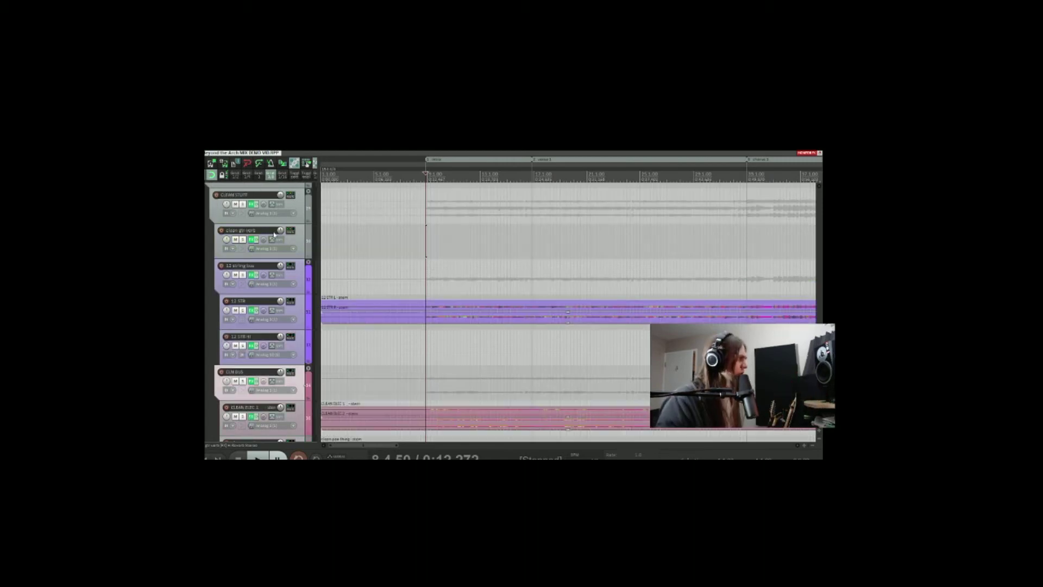
{"action": "scroll", "coordinate": [275, 235], "scroll_direction": "down", "scroll_amount": 2}
{"action": "scroll", "coordinate": [275, 235], "scroll_direction": "down", "scroll_amount": 3}
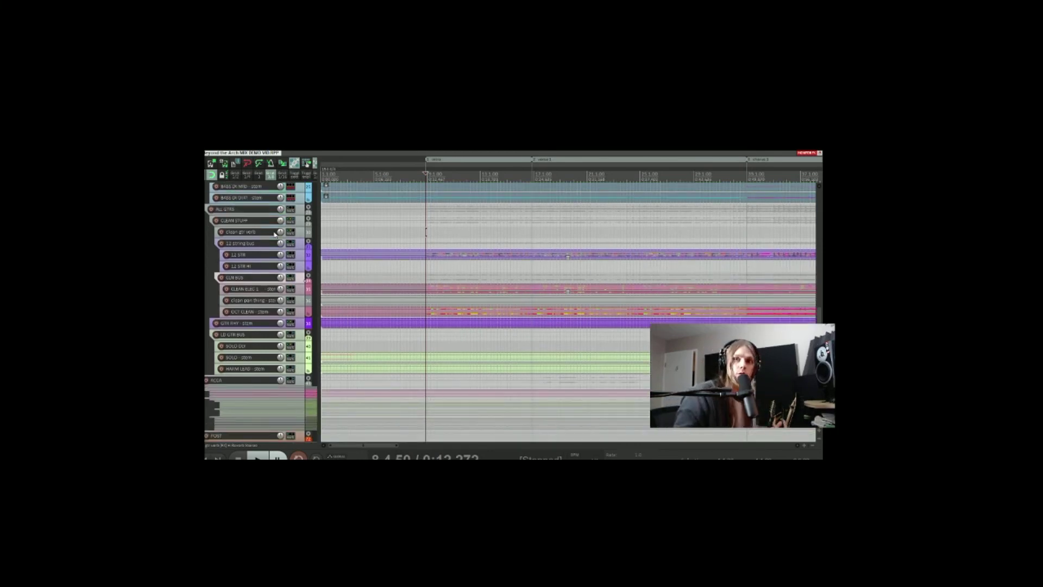
{"action": "scroll", "coordinate": [241, 281], "scroll_direction": "down", "scroll_amount": 2}
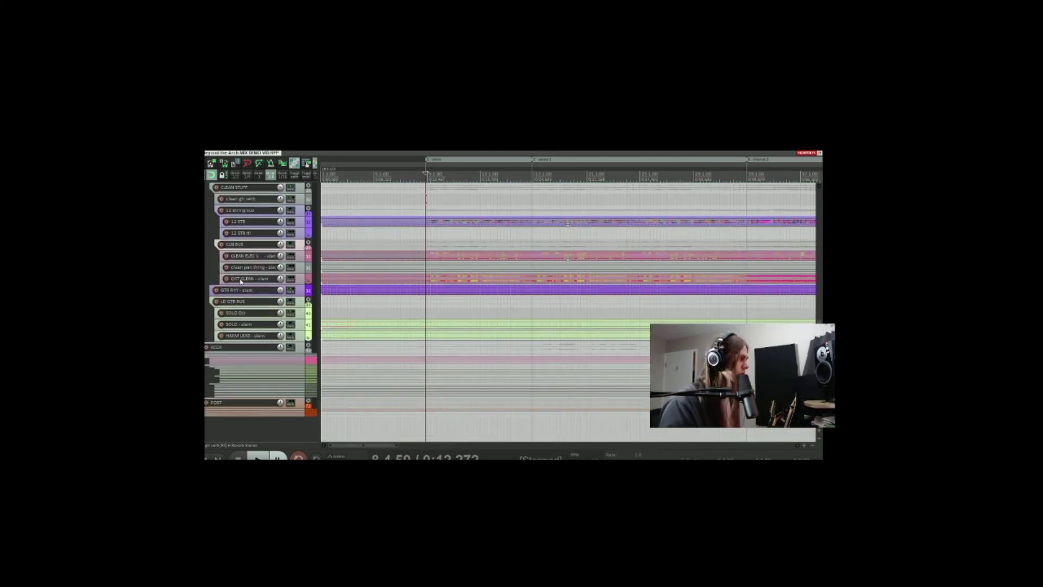
{"action": "left_click", "coordinate": [308, 347]}
{"action": "scroll", "coordinate": [300, 272], "scroll_direction": "down", "scroll_amount": 3}
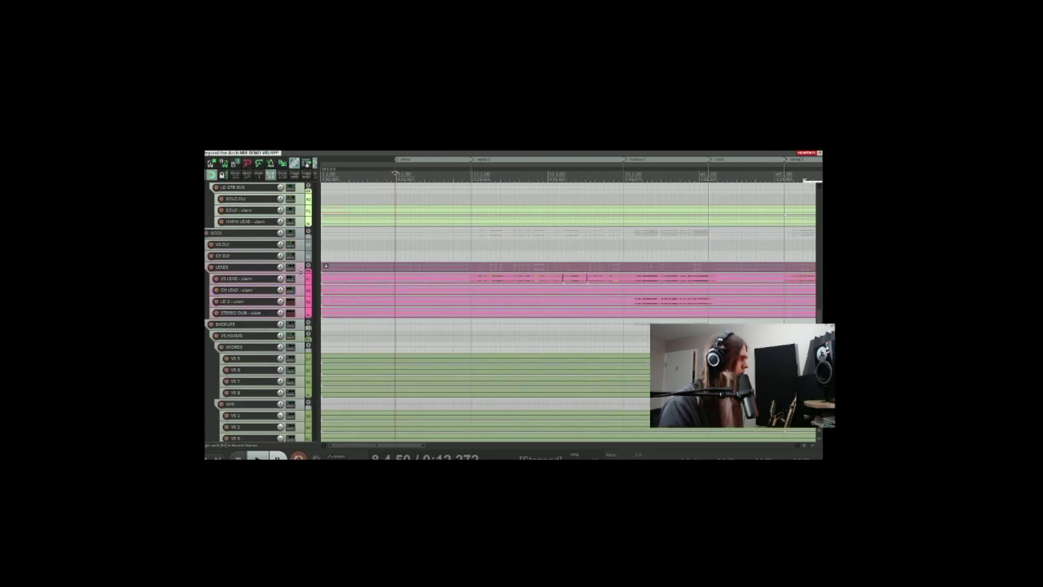
Enlarge the LEADS vocal track, solo it and play it from verse 1 at bar 17
{"action": "left_click_drag", "start_coordinate": [299, 274], "coordinate": [299, 316]}
{"action": "left_click", "coordinate": [242, 278]}
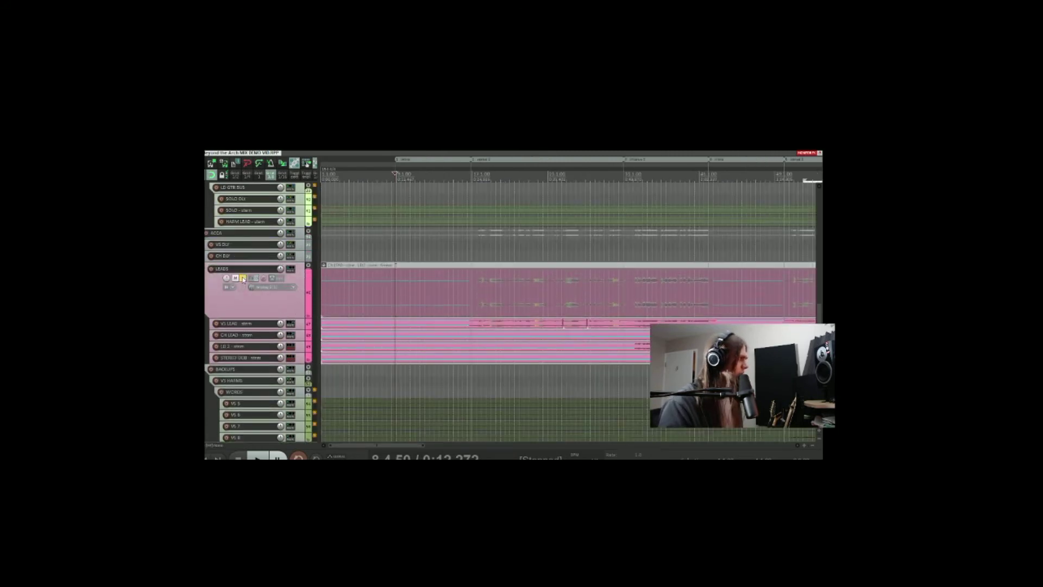
{"action": "left_click", "coordinate": [473, 174]}
{"action": "key", "text": "space"}
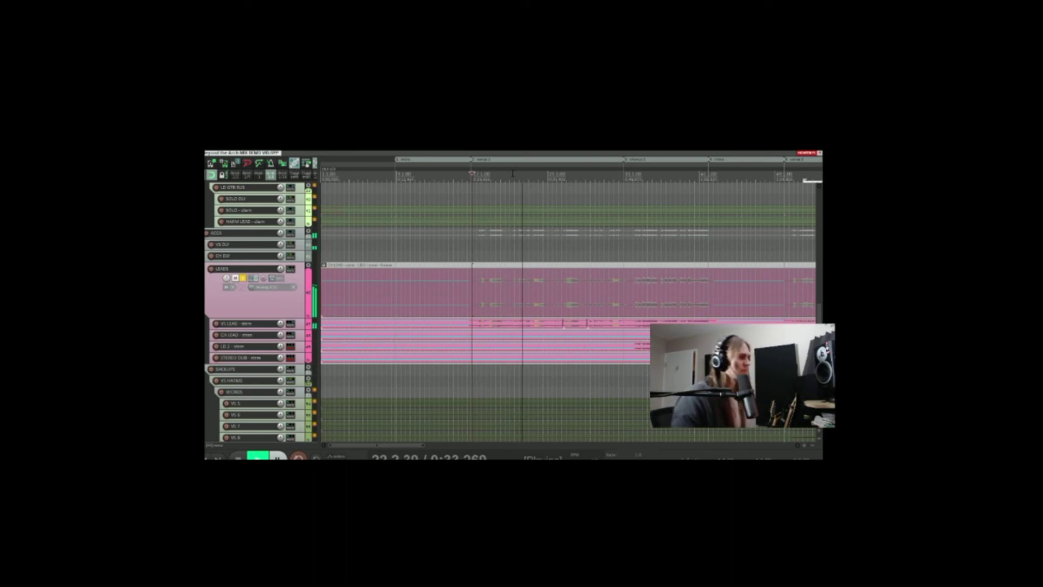
{"action": "key", "text": "space"}
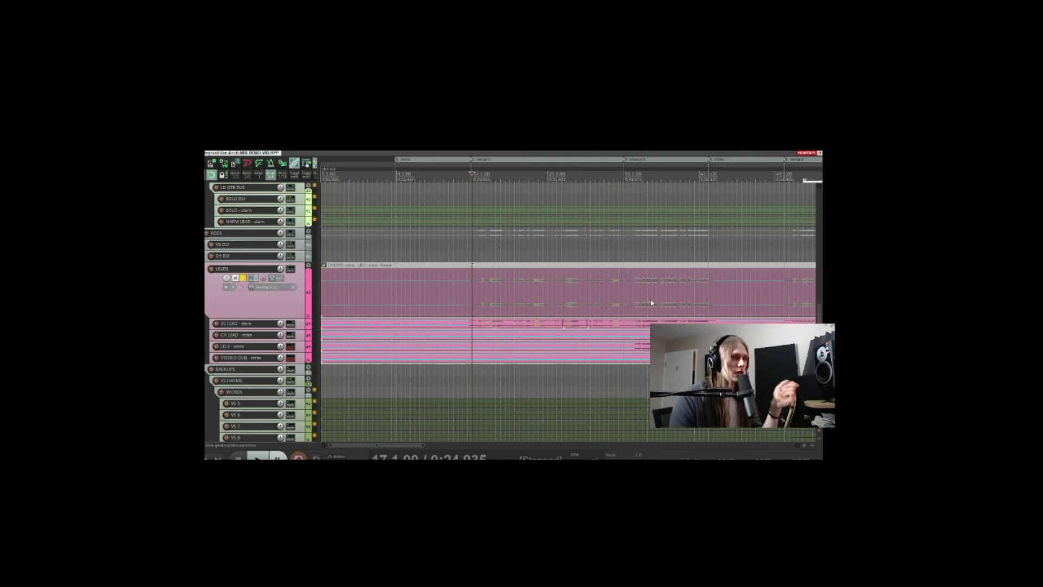
Play the soloed LEADS vocals from chorus 1 at bar 34
{"action": "scroll", "coordinate": [652, 303], "scroll_direction": "right", "scroll_amount": 2}
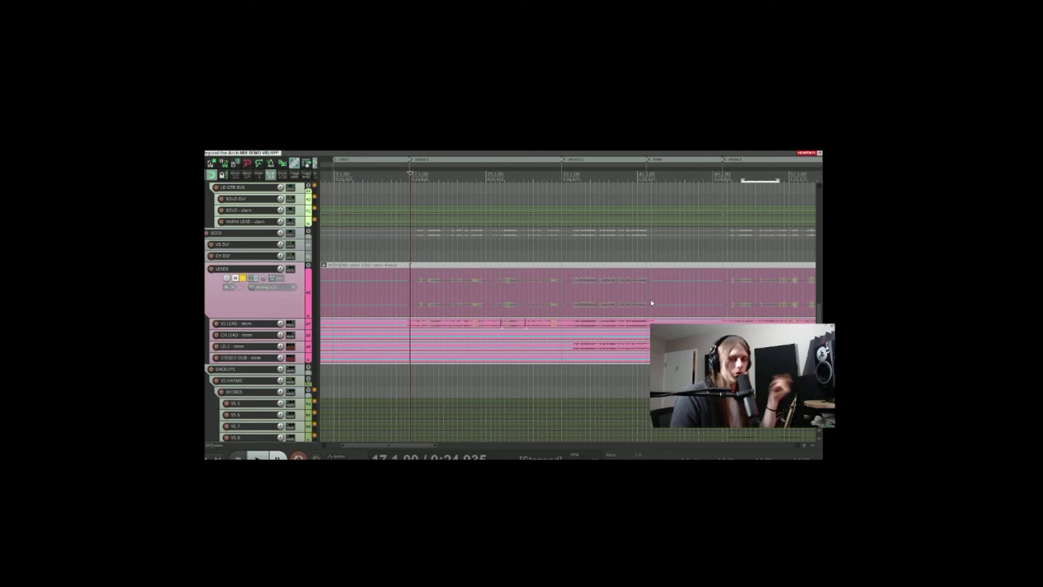
{"action": "left_click", "coordinate": [413, 291]}
{"action": "scroll", "coordinate": [413, 291], "scroll_direction": "right", "scroll_amount": 4}
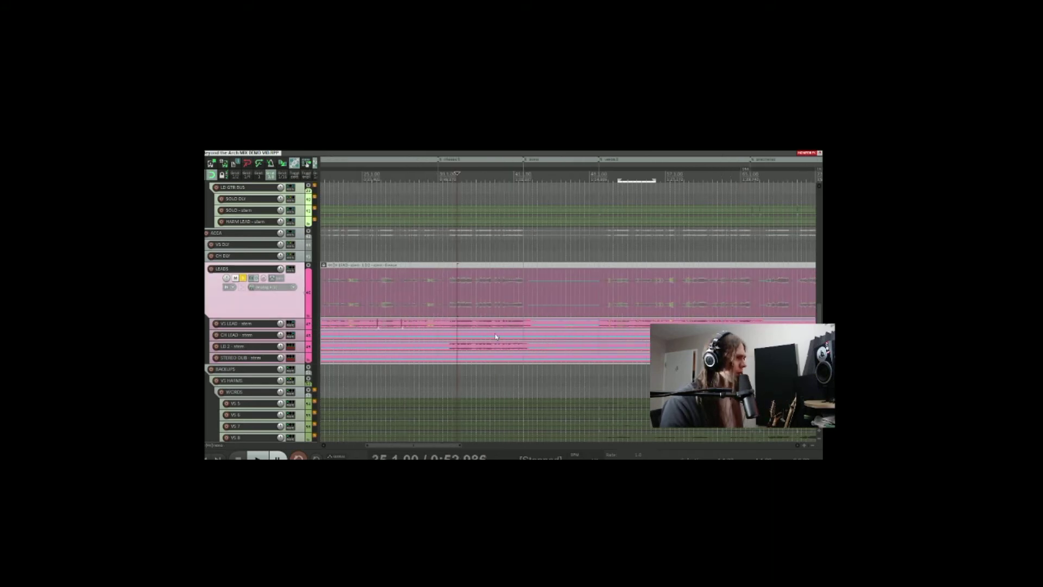
{"action": "left_click", "coordinate": [448, 336]}
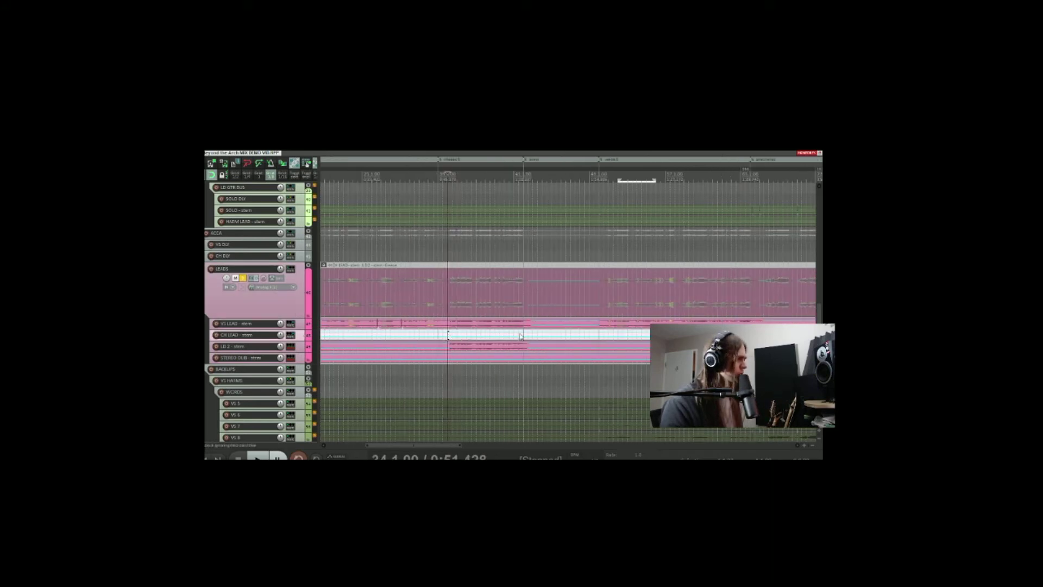
{"action": "key", "text": "space"}
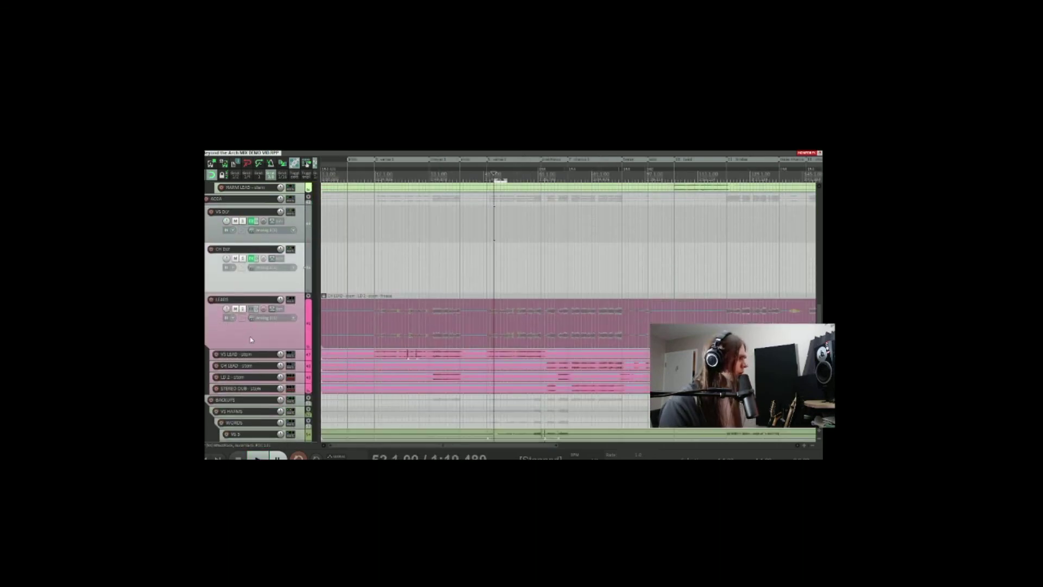
Solo the LEADS vocal track again and play it from the start of the bridge
{"action": "scroll", "coordinate": [414, 360], "scroll_direction": "down", "scroll_amount": 3}
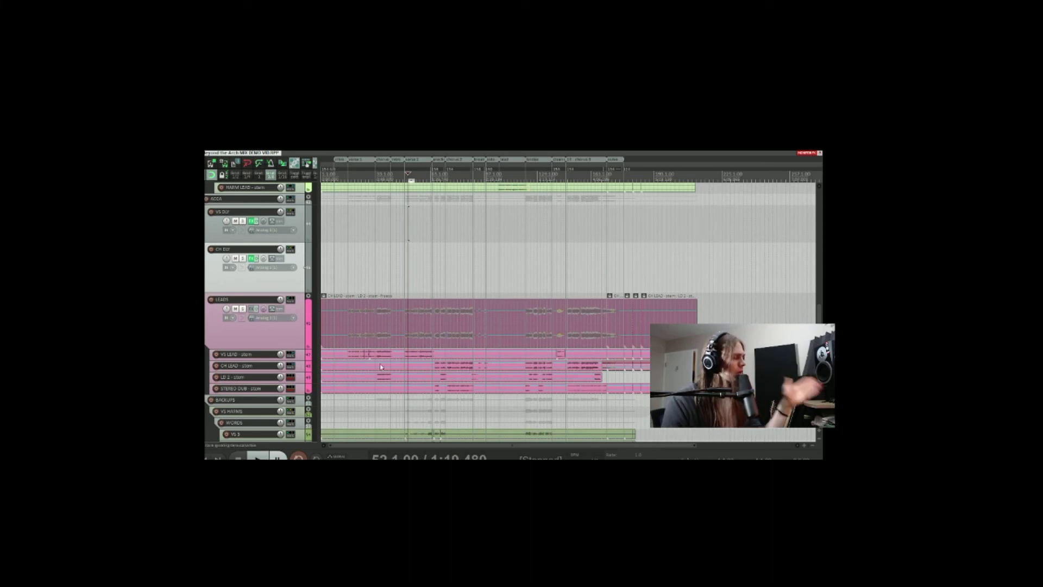
{"action": "left_click", "coordinate": [410, 370]}
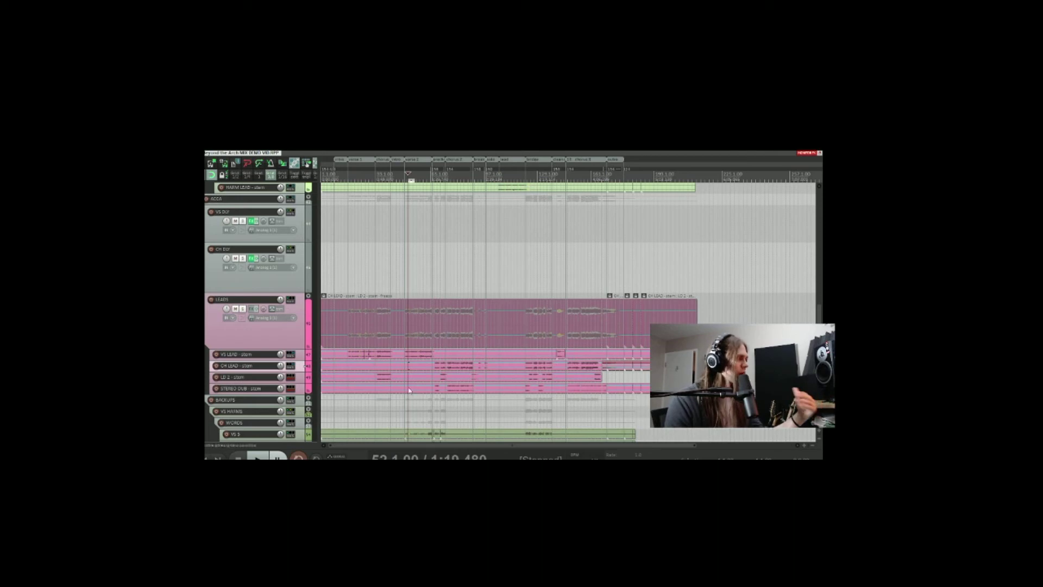
{"action": "left_click", "coordinate": [528, 395]}
{"action": "scroll", "coordinate": [546, 397], "scroll_direction": "up", "scroll_amount": 8}
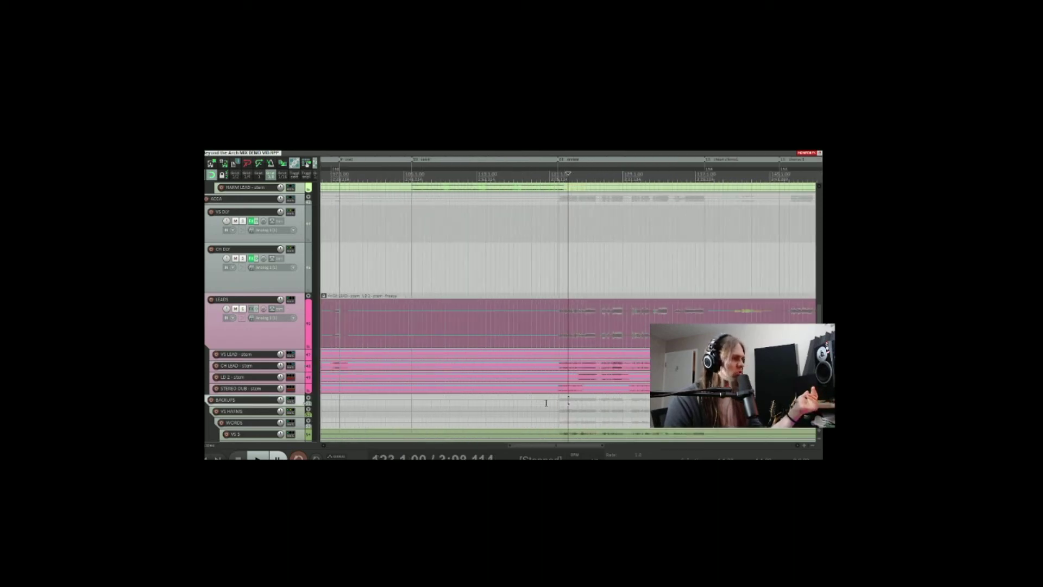
{"action": "left_click", "coordinate": [549, 396]}
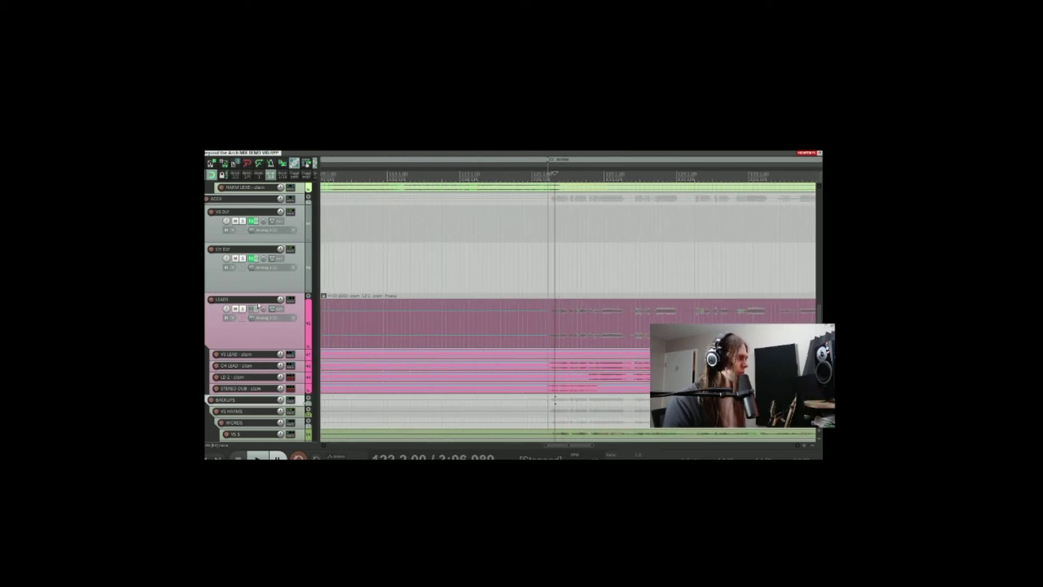
{"action": "left_click", "coordinate": [243, 308]}
{"action": "key", "text": "space"}
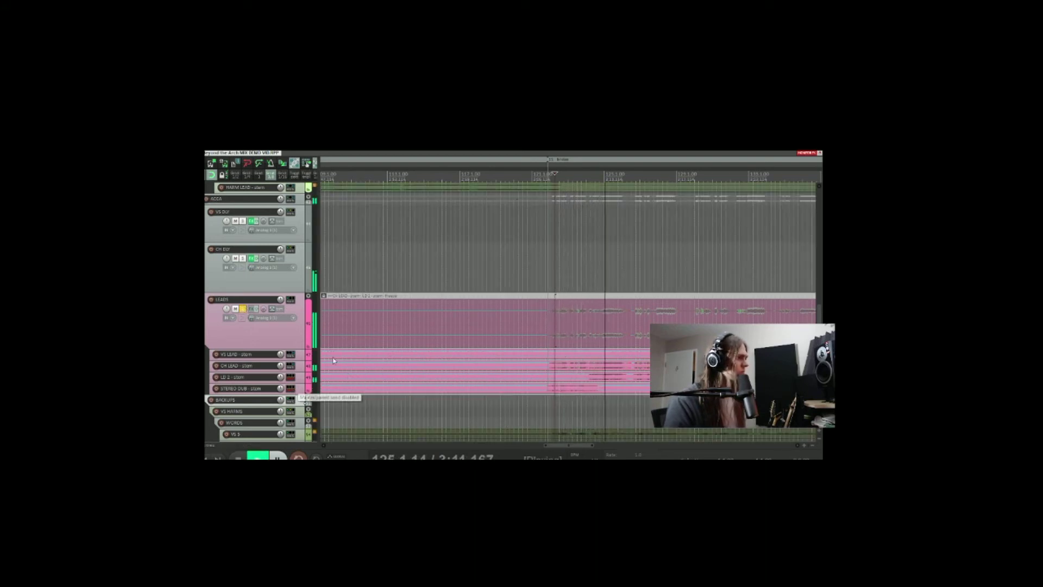
{"action": "key", "text": "space"}
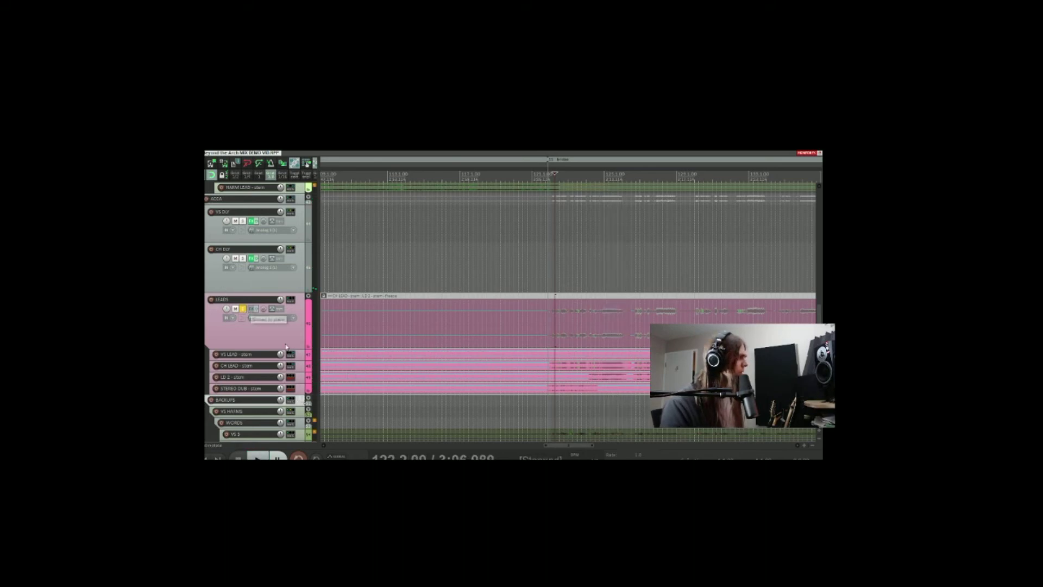
Enlarge the BACKUPS folder track and bring the verse and chorus harmony tracks beneath it into view
{"action": "scroll", "coordinate": [272, 299], "scroll_direction": "down", "scroll_amount": 5}
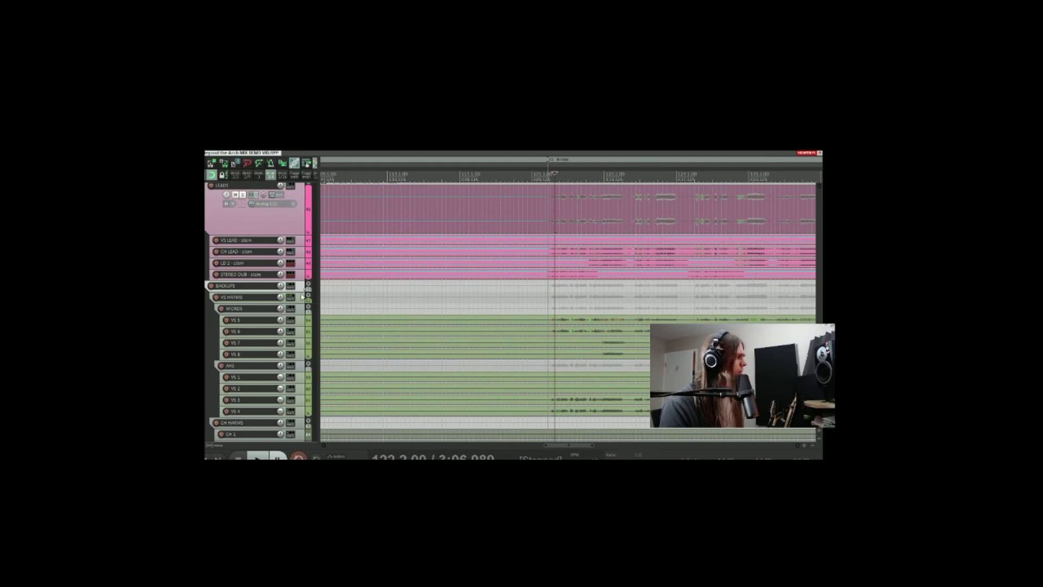
{"action": "left_click_drag", "start_coordinate": [299, 290], "coordinate": [295, 322]}
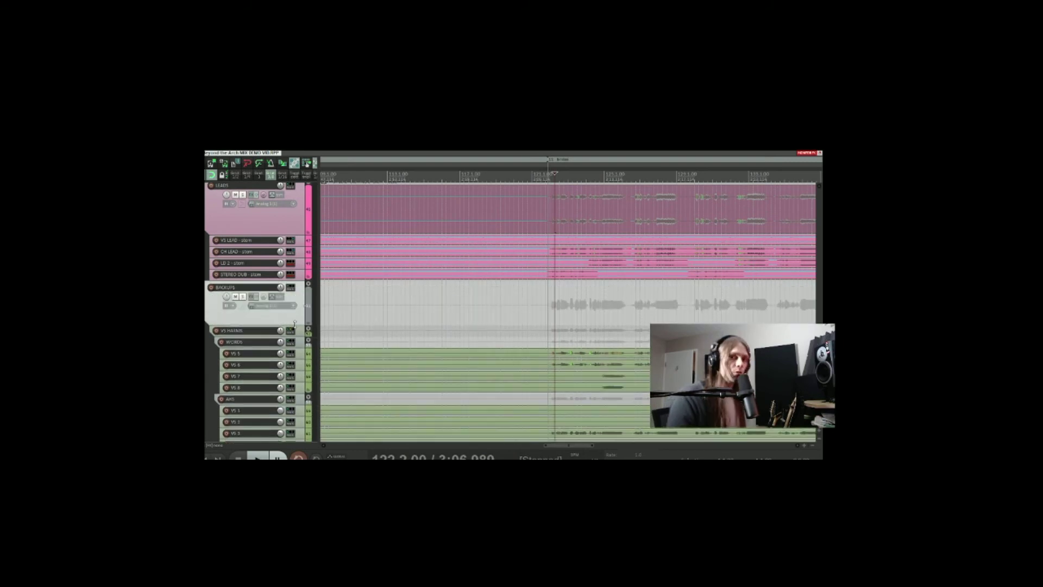
{"action": "scroll", "coordinate": [489, 373], "scroll_direction": "down", "scroll_amount": 6}
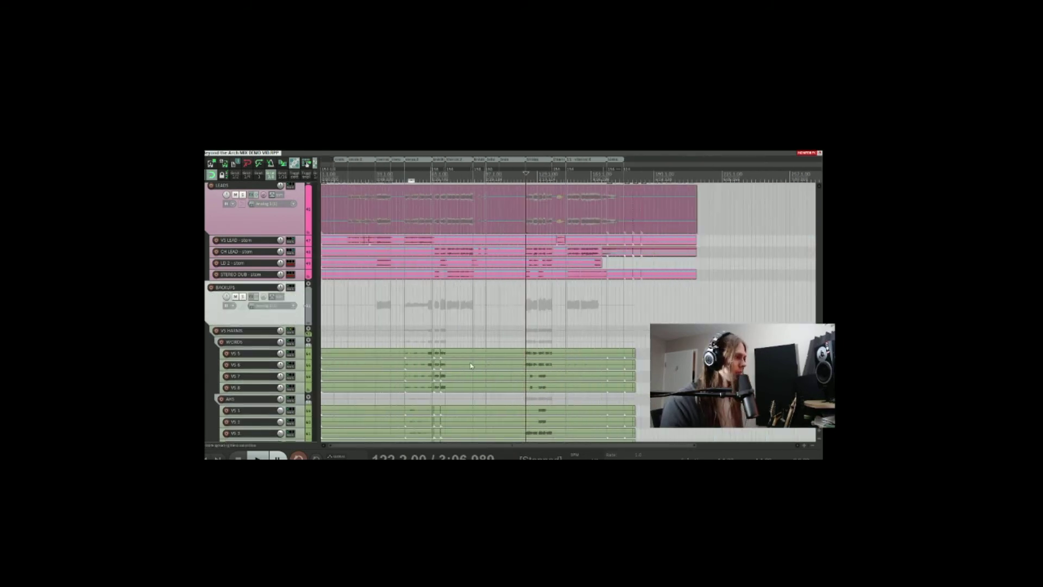
{"action": "scroll", "coordinate": [263, 344], "scroll_direction": "down", "scroll_amount": 6}
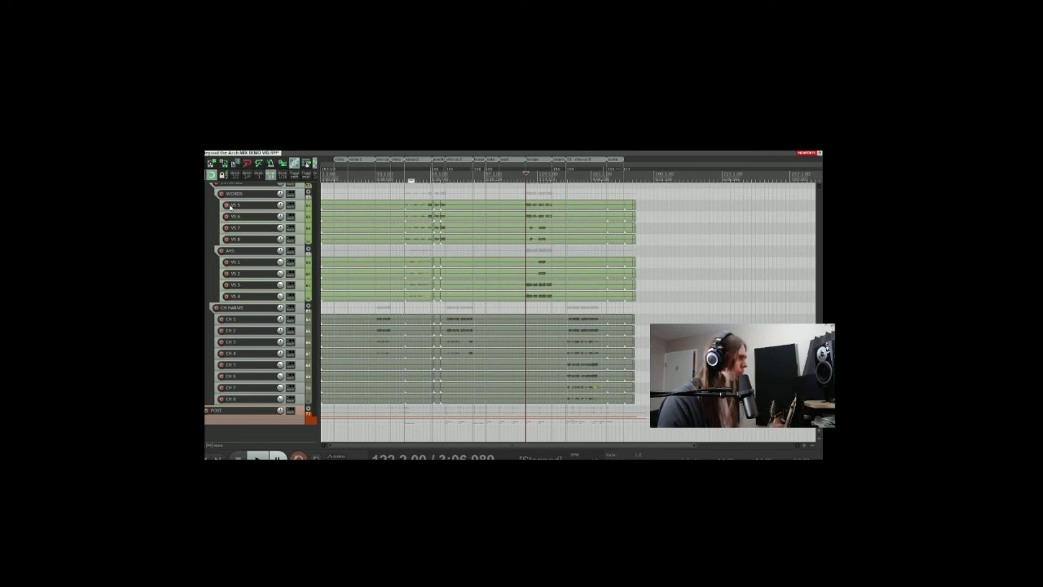
Make the harmony tracks taller, solo the CH HARMS folder and play it from chorus 1 at bar 34
{"action": "scroll", "coordinate": [230, 208], "scroll_direction": "up", "scroll_amount": 3}
{"action": "scroll", "coordinate": [280, 288], "scroll_direction": "up", "scroll_amount": 3}
{"action": "scroll", "coordinate": [280, 288], "scroll_direction": "down", "scroll_amount": 4}
{"action": "left_click", "coordinate": [403, 313]}
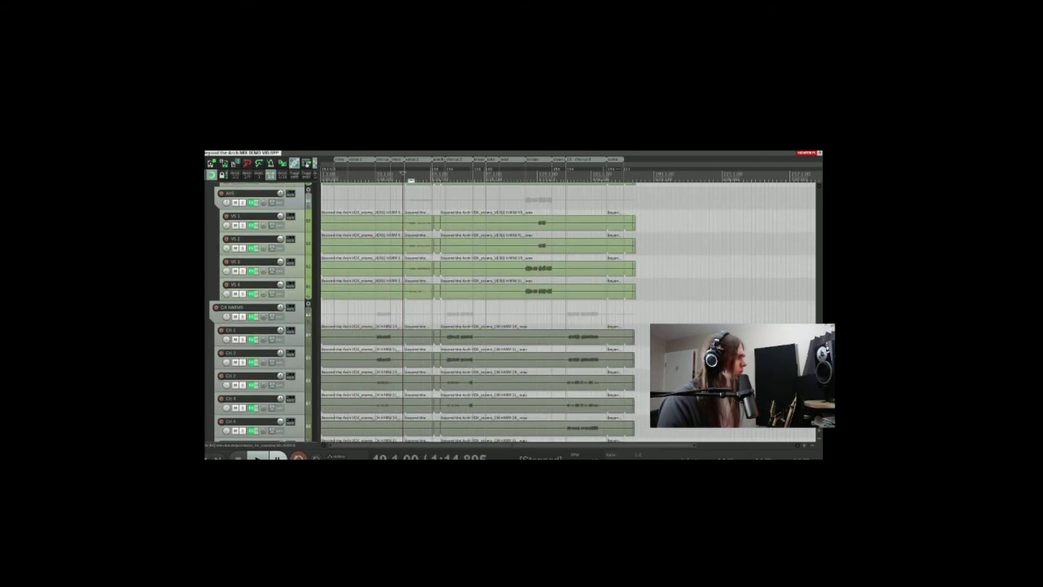
{"action": "scroll", "coordinate": [381, 283], "scroll_direction": "down", "scroll_amount": 2}
{"action": "left_click", "coordinate": [376, 269]}
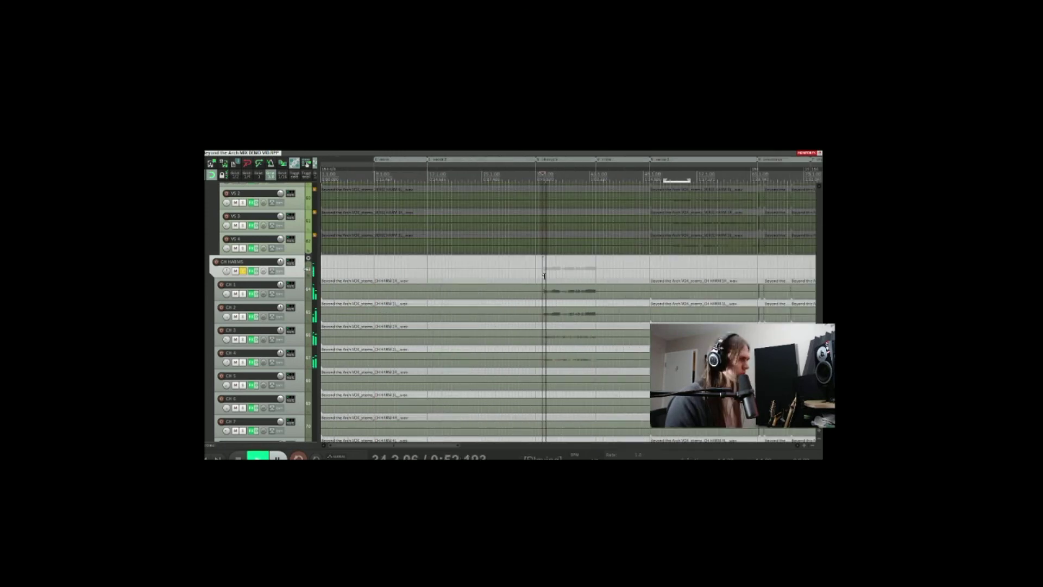
{"action": "scroll", "coordinate": [545, 276], "scroll_direction": "right", "scroll_amount": 1}
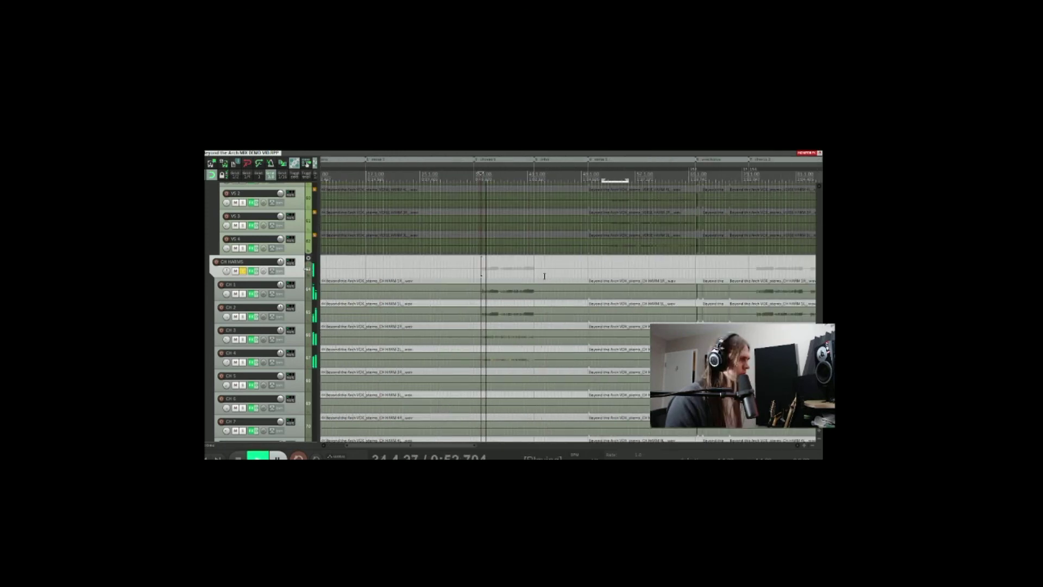
{"action": "scroll", "coordinate": [545, 276], "scroll_direction": "right", "scroll_amount": 1}
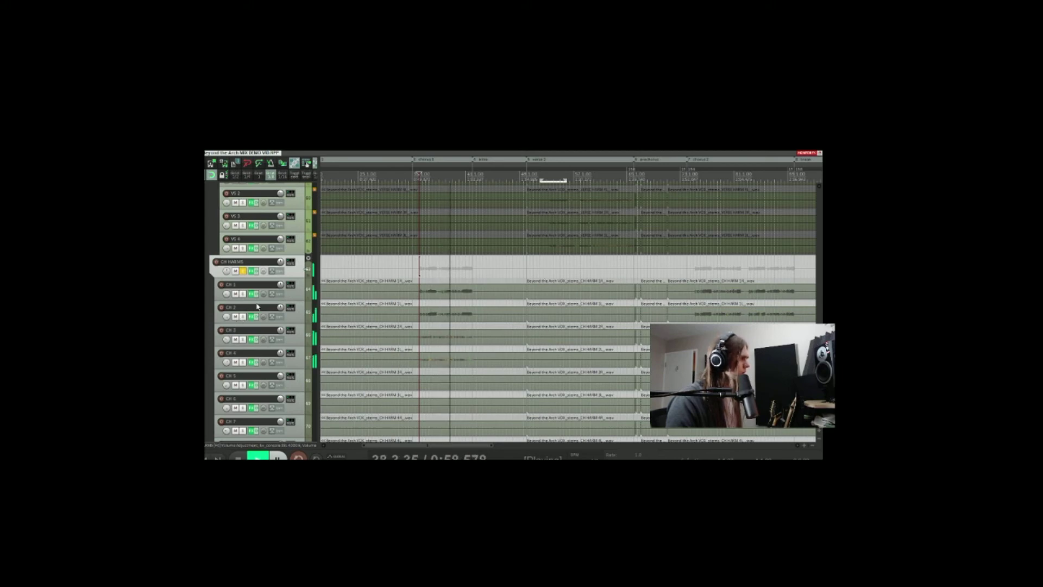
{"action": "key", "text": "space"}
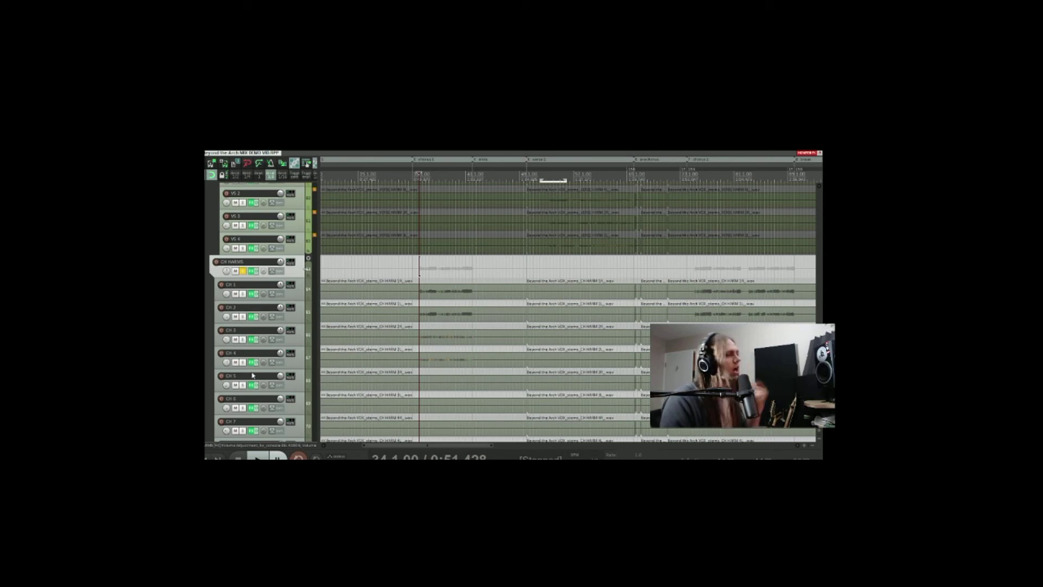
Play the soloed CH HARMS folder from chorus 3 at bar 148 to hear all its harmony layers
{"action": "scroll", "coordinate": [300, 370], "scroll_direction": "right", "scroll_amount": 3}
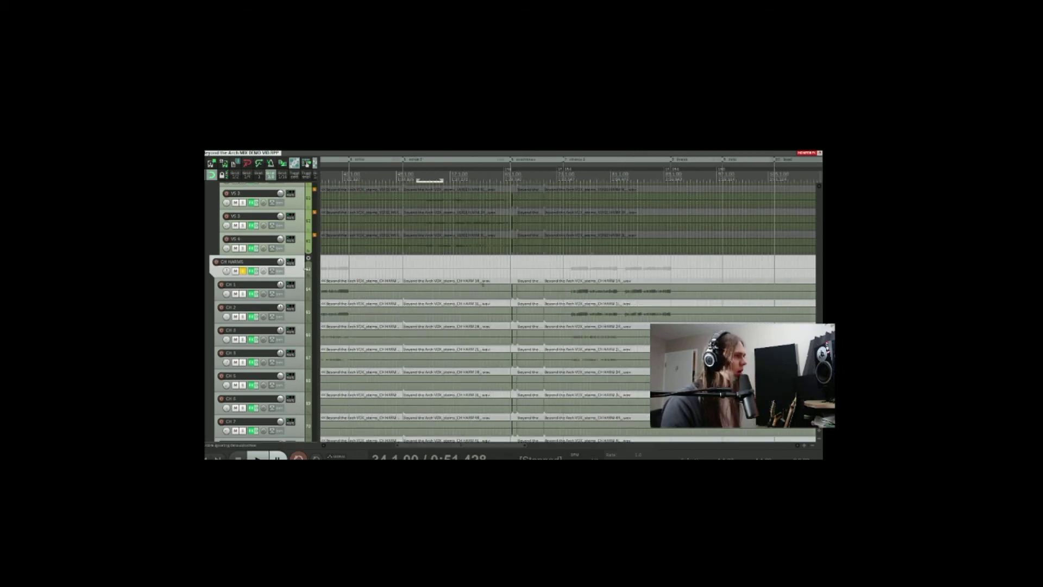
{"action": "scroll", "coordinate": [557, 285], "scroll_direction": "right", "scroll_amount": 10}
{"action": "left_click", "coordinate": [554, 275]}
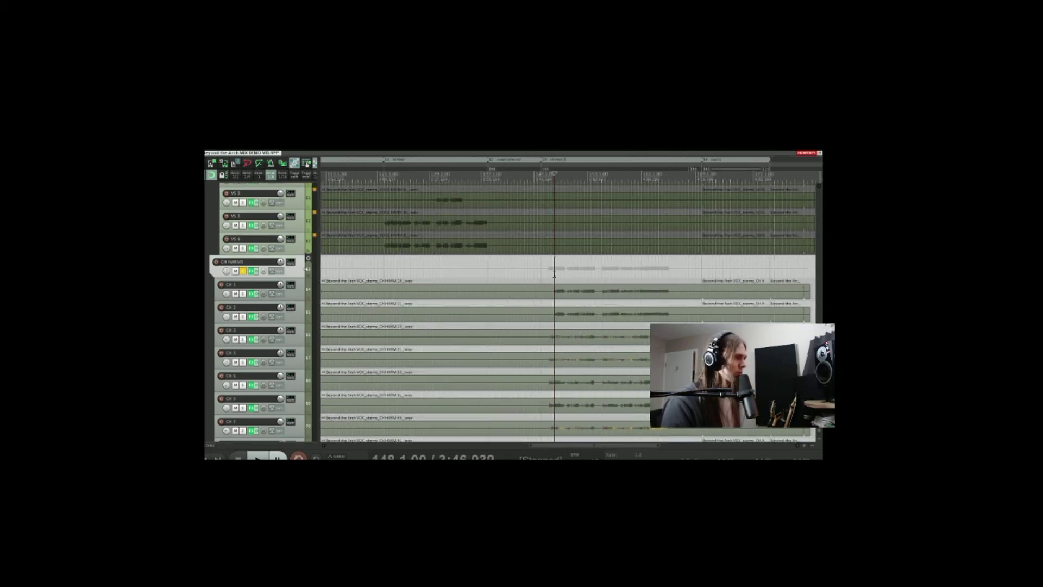
{"action": "key", "text": "space"}
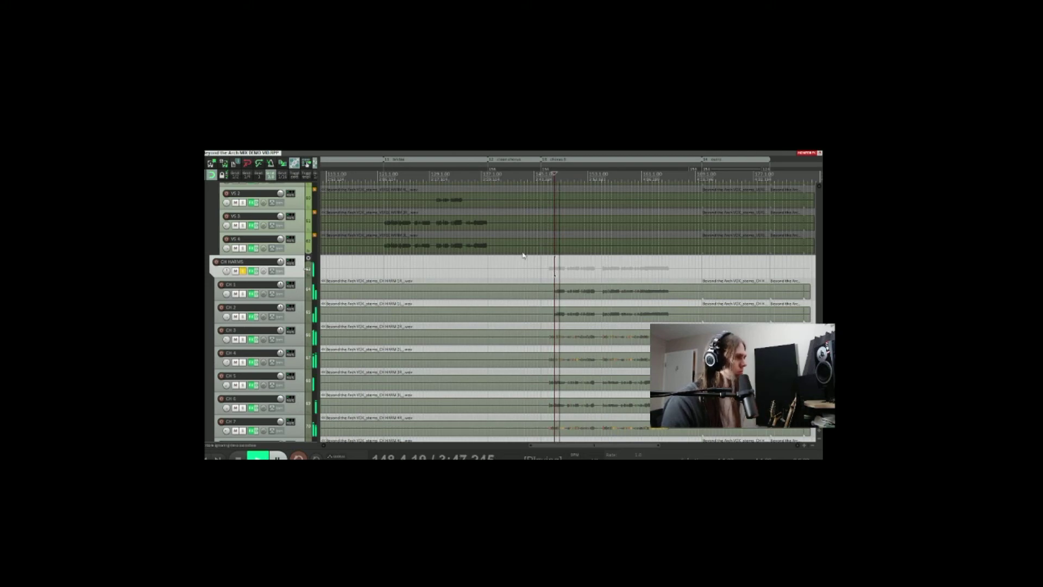
{"action": "key", "text": "space"}
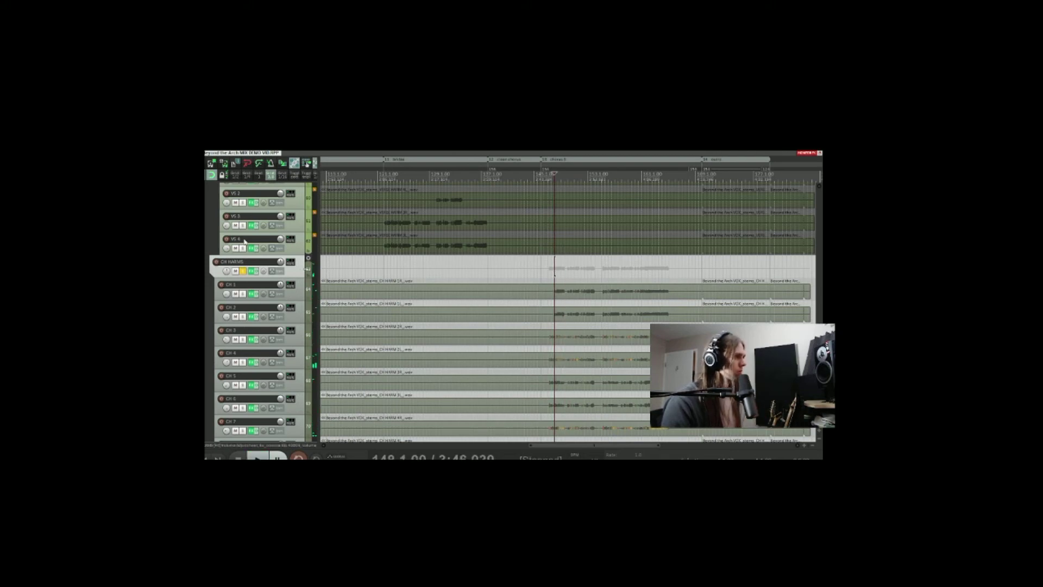
Solo the VS HARMS folder and place the edit cursor at verse 2, bar 50
{"action": "scroll", "coordinate": [244, 273], "scroll_direction": "up", "scroll_amount": 5}
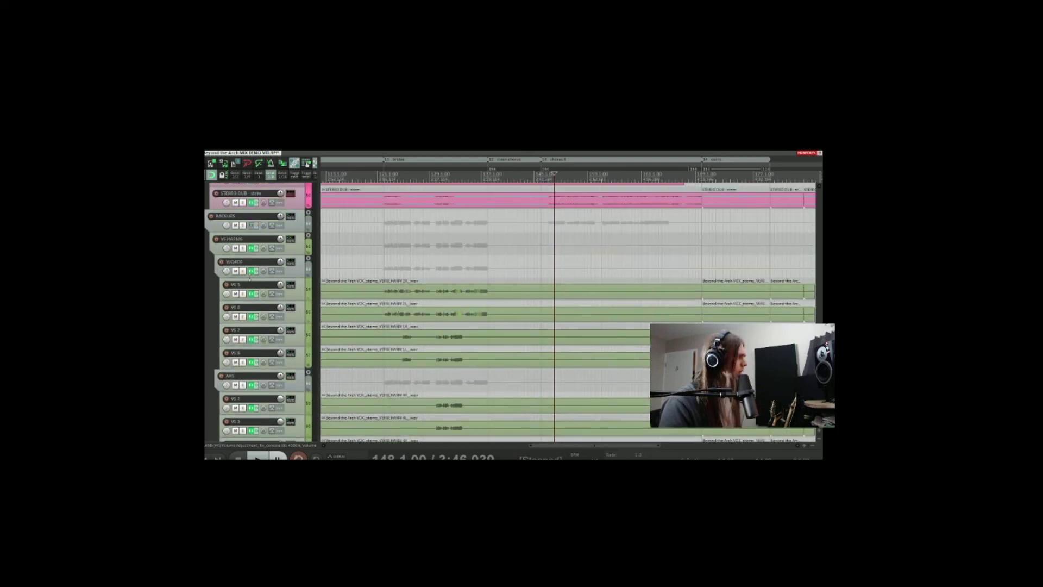
{"action": "left_click", "coordinate": [242, 248]}
{"action": "scroll", "coordinate": [475, 283], "scroll_direction": "down", "scroll_amount": 5}
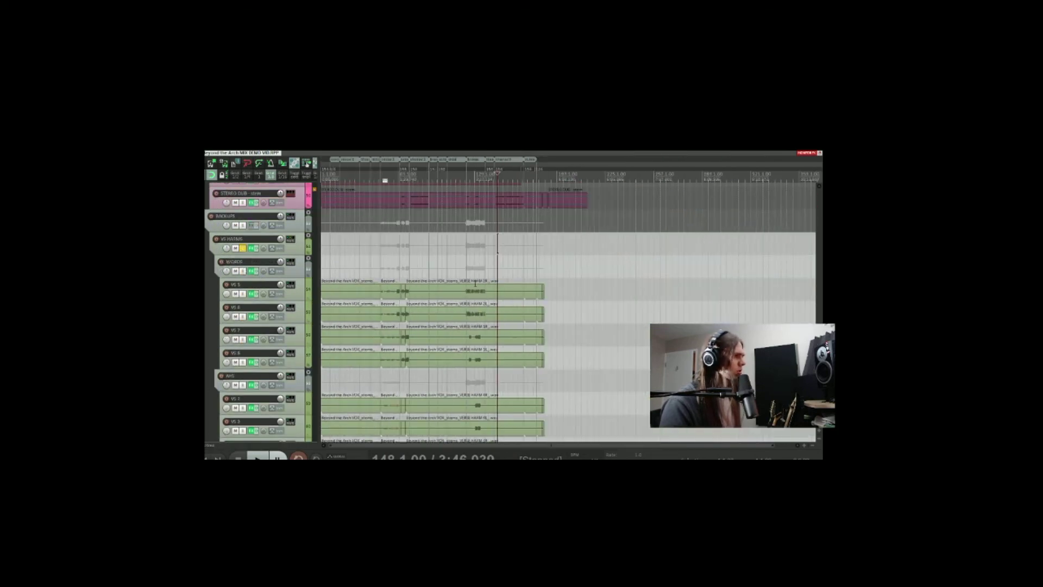
{"action": "left_click", "coordinate": [382, 269]}
{"action": "scroll", "coordinate": [413, 281], "scroll_direction": "up", "scroll_amount": 5}
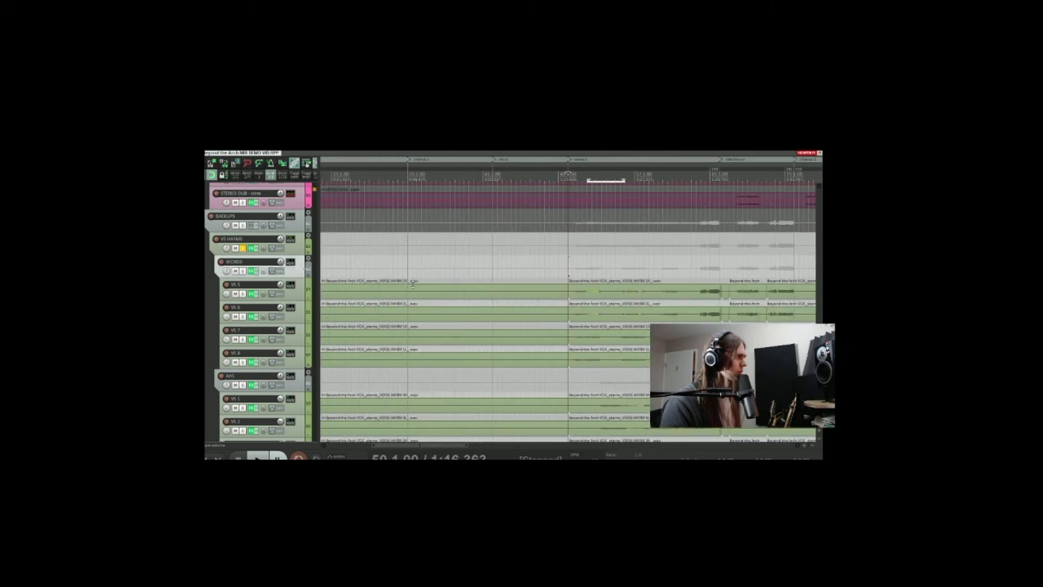
{"action": "scroll", "coordinate": [366, 285], "scroll_direction": "right", "scroll_amount": 2}
{"action": "scroll", "coordinate": [234, 277], "scroll_direction": "down", "scroll_amount": 2}
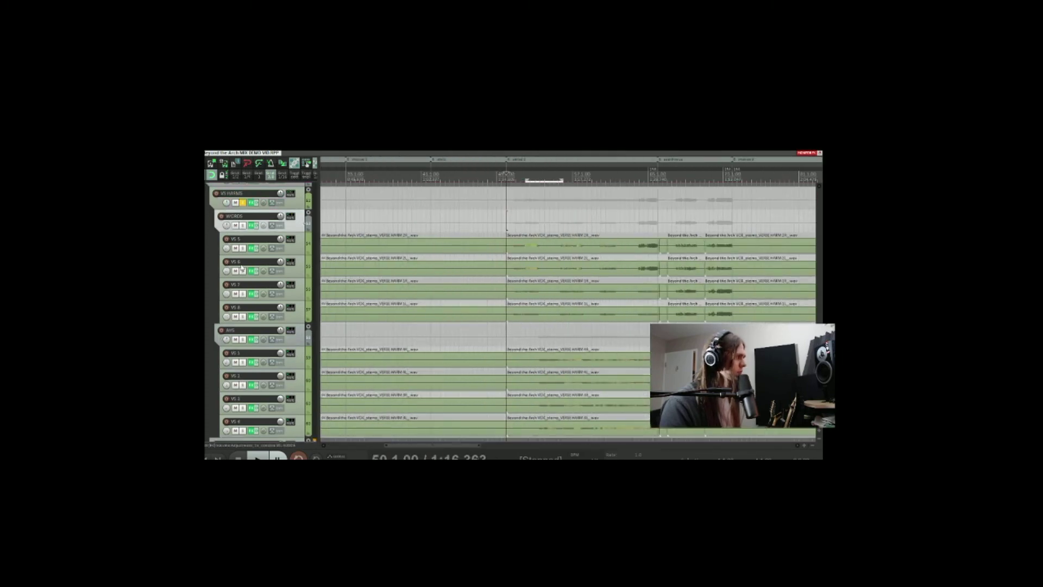
{"action": "left_click", "coordinate": [300, 340]}
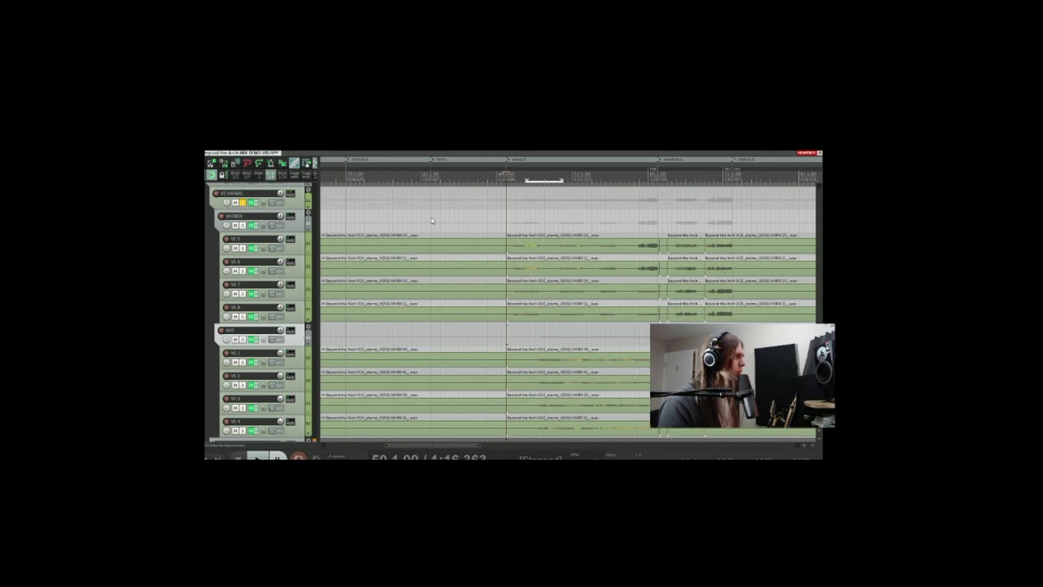
Solo the WORDS folder within VS HARMS and play it from bar 50
{"action": "left_click", "coordinate": [243, 225]}
{"action": "left_click", "coordinate": [508, 223]}
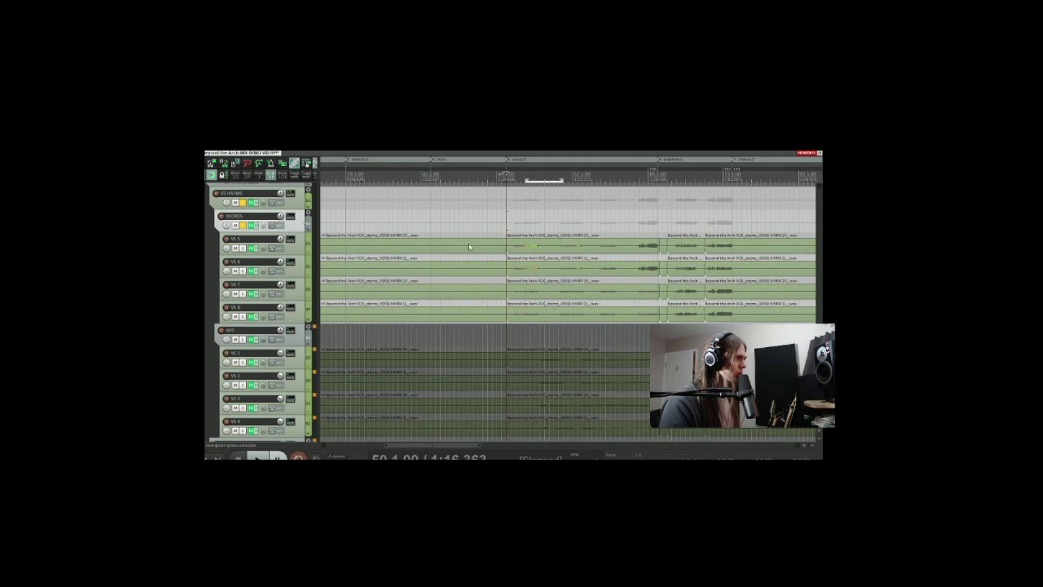
{"action": "key", "text": "space"}
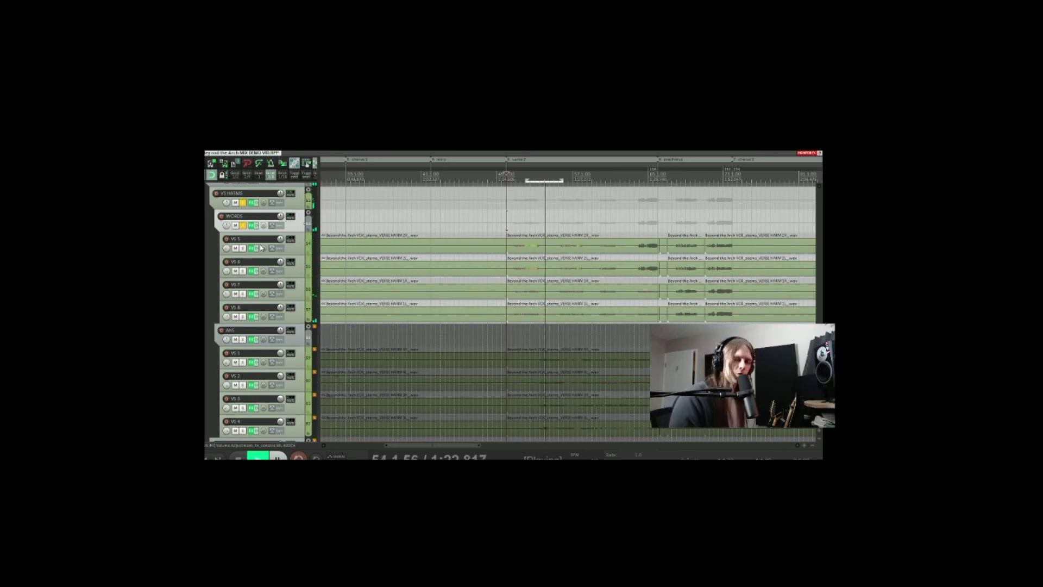
{"action": "key", "text": "space"}
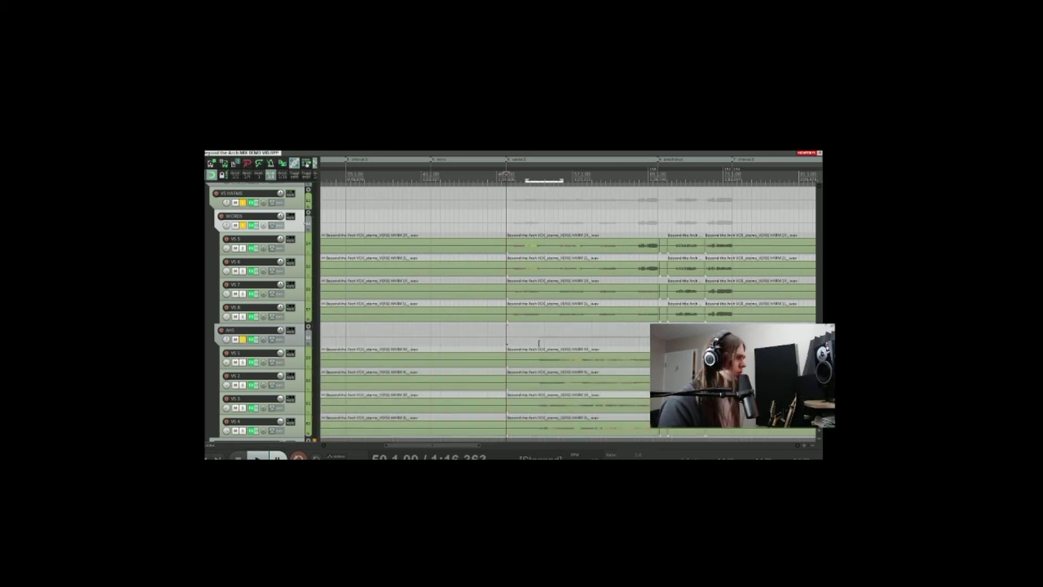
Play the WORDS and AHS harmony folders soloed together from beat 3 of bar 52
{"action": "left_click", "coordinate": [530, 343]}
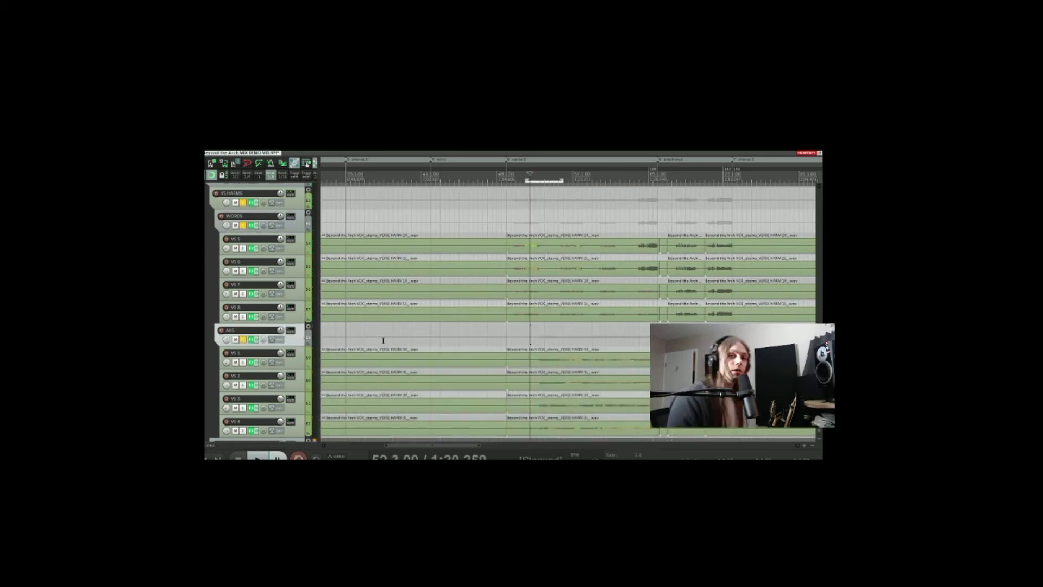
{"action": "key", "text": "space"}
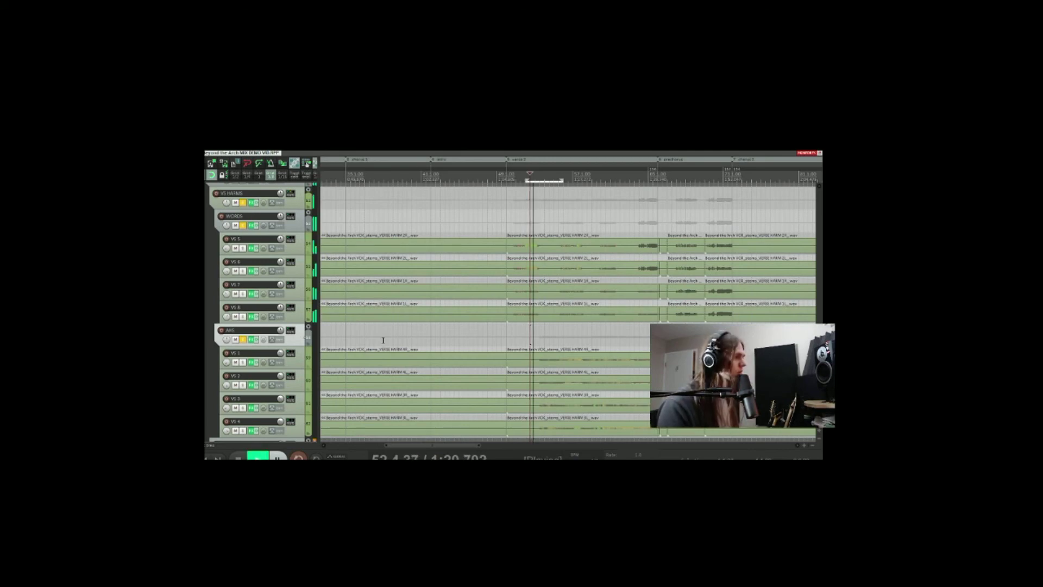
{"action": "key", "text": "space"}
Clear the solo from the AHS, WORDS and VS HARMS folders, leaving VS HARMS unmuted
{"action": "left_click", "coordinate": [243, 340]}
{"action": "left_click", "coordinate": [243, 225]}
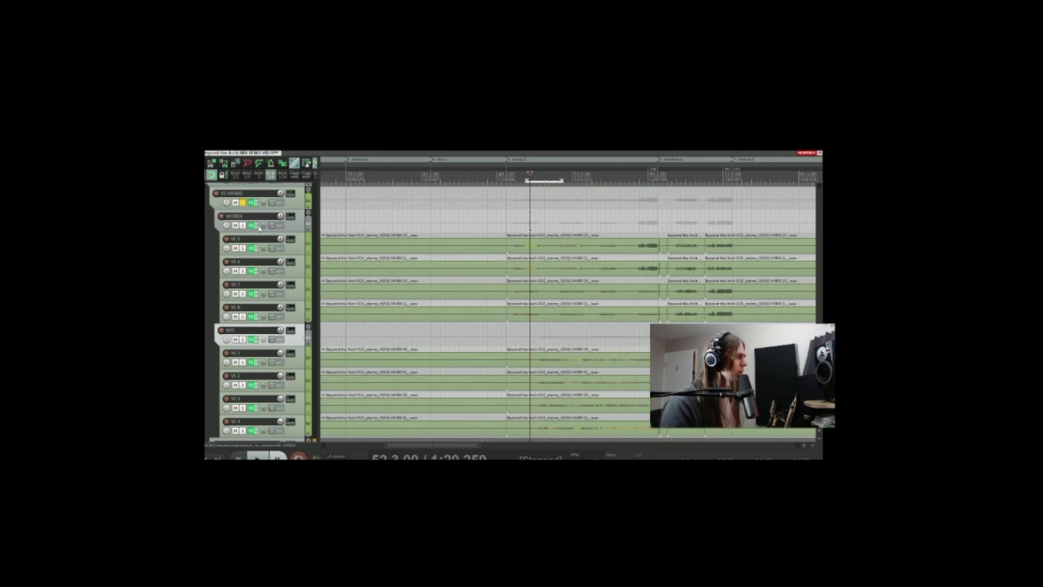
{"action": "left_click", "coordinate": [243, 204]}
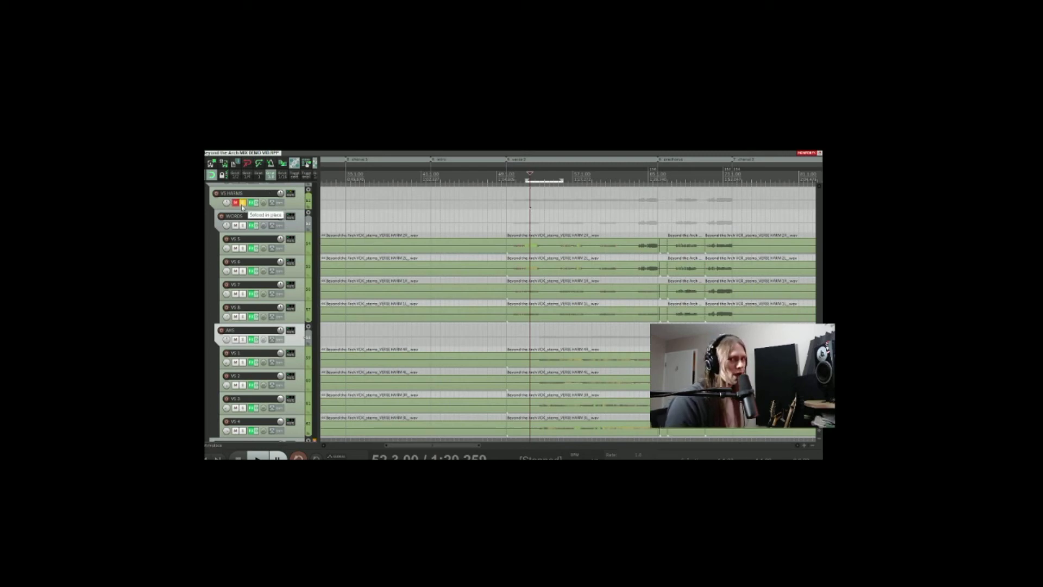
{"action": "left_click", "coordinate": [242, 206]}
{"action": "left_click", "coordinate": [236, 204]}
Enlarge the THEREMIN track in the POST folder and solo it
{"action": "scroll", "coordinate": [246, 237], "scroll_direction": "down", "scroll_amount": 4}
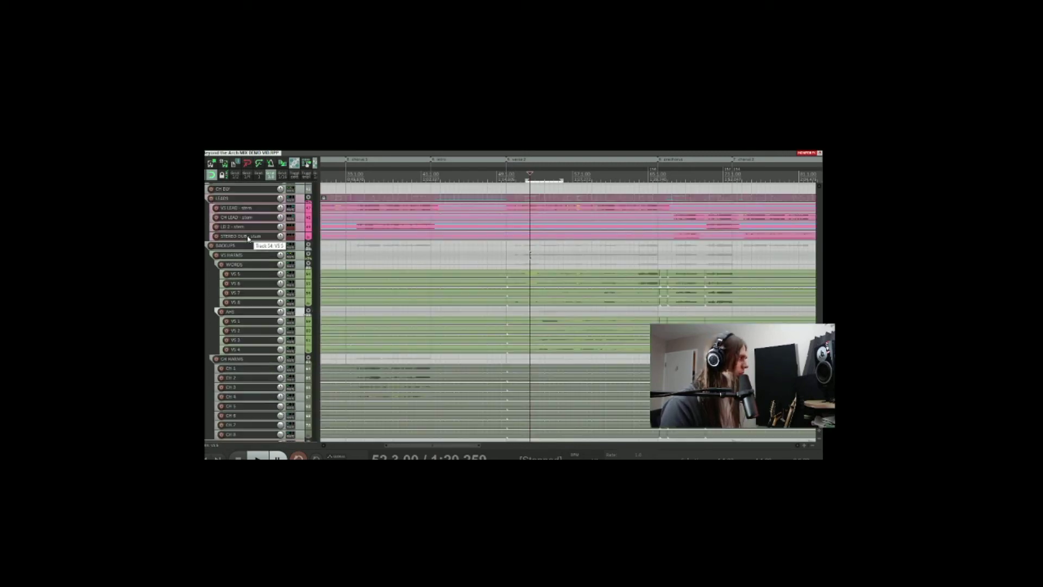
{"action": "scroll", "coordinate": [344, 438], "scroll_direction": "down", "scroll_amount": 2}
{"action": "left_click", "coordinate": [310, 412]}
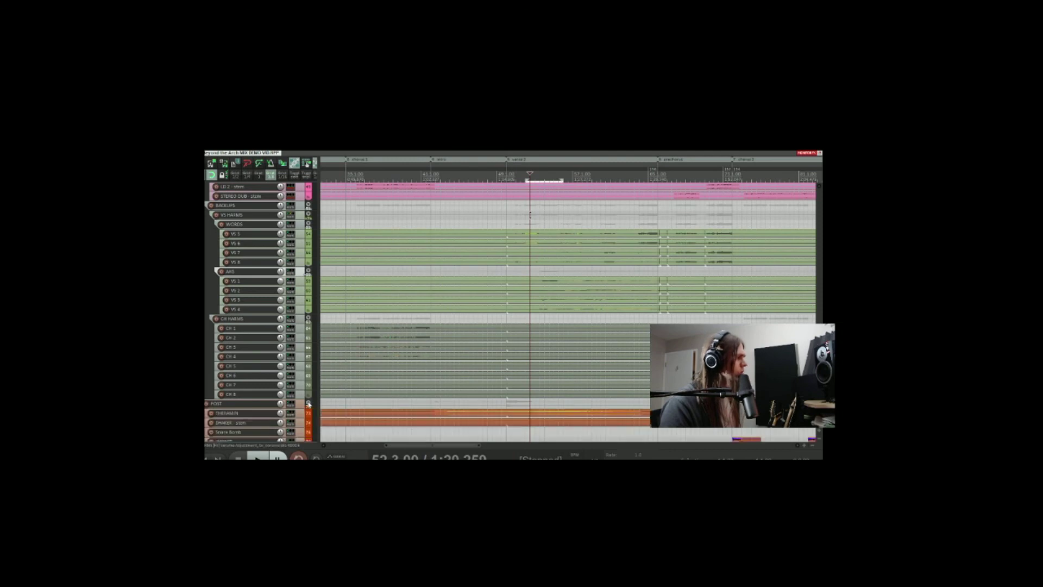
{"action": "scroll", "coordinate": [298, 396], "scroll_direction": "down", "scroll_amount": 2}
{"action": "scroll", "coordinate": [297, 395], "scroll_direction": "down", "scroll_amount": 1}
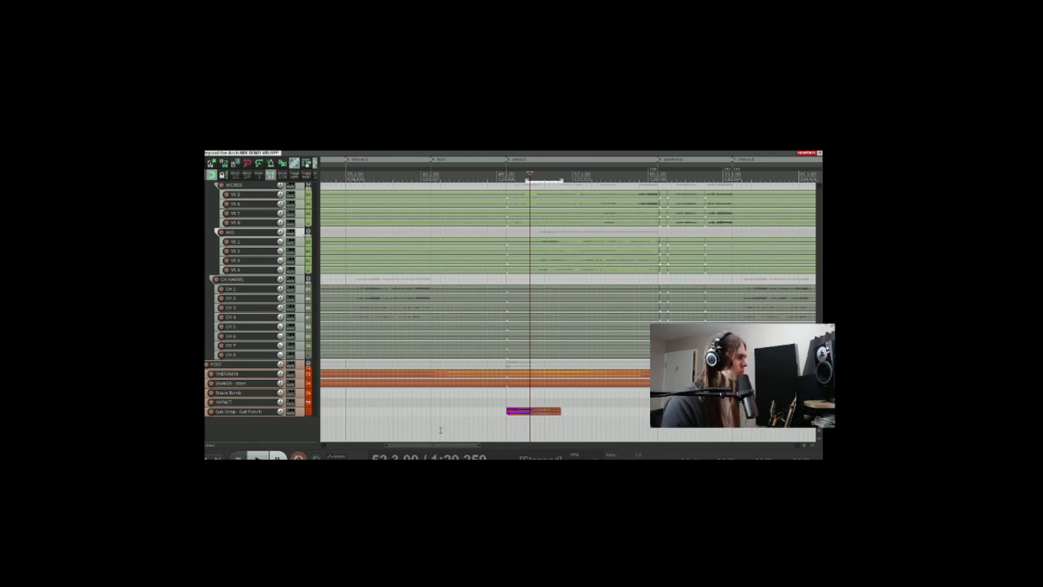
{"action": "left_click", "coordinate": [301, 376]}
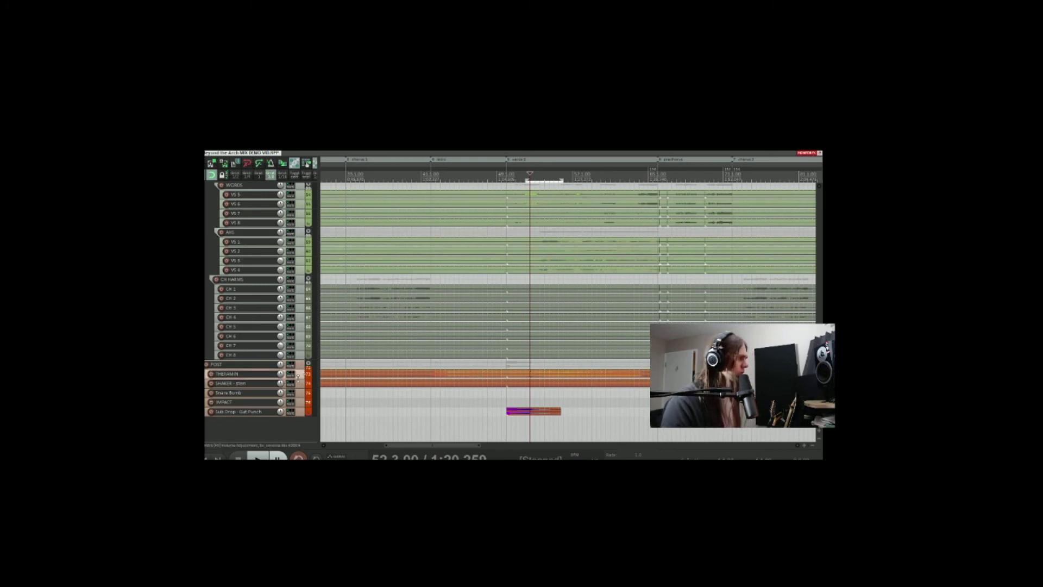
{"action": "left_click_drag", "start_coordinate": [298, 378], "coordinate": [293, 425]}
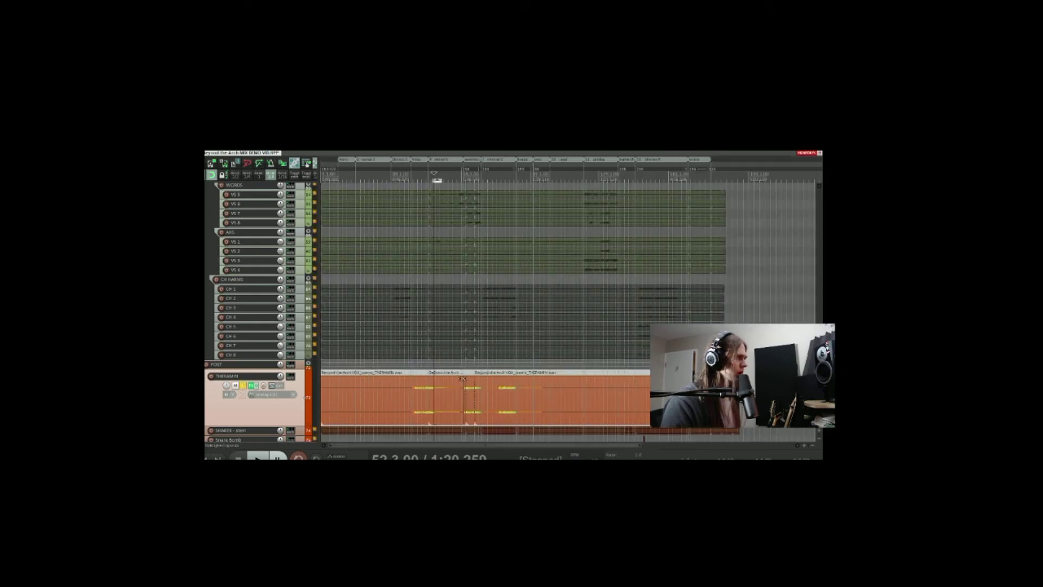
Play the soloed THEREMIN track from bar 155 in chorus 3, stop playback and clear its solo
{"action": "left_click", "coordinate": [501, 372]}
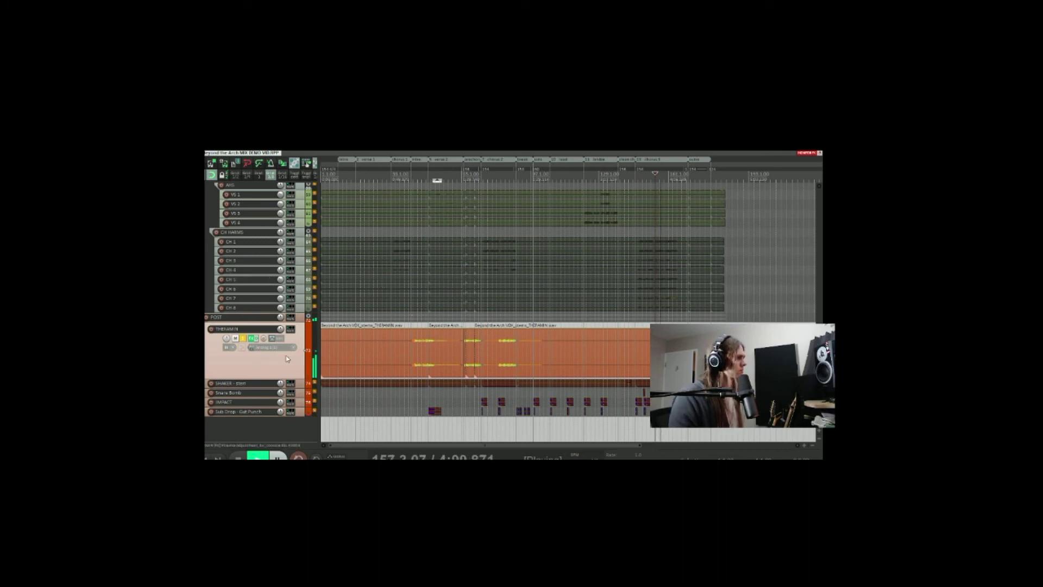
{"action": "key", "text": "space"}
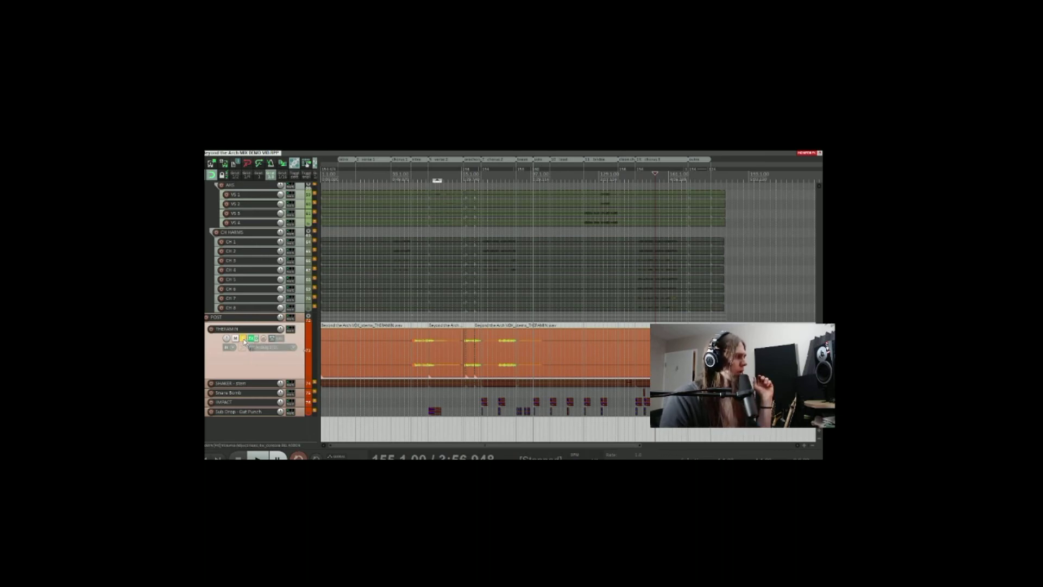
{"action": "left_click", "coordinate": [243, 339]}
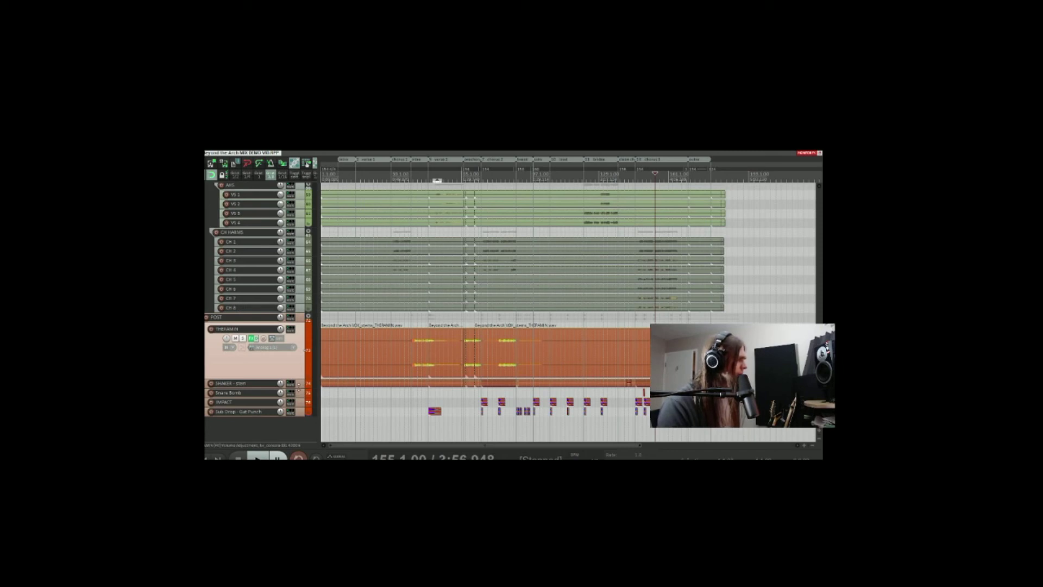
Enlarge and solo the SHAKER track and play it from the prechorus at bar 67
{"action": "mouse_move", "coordinate": [299, 387]}
{"action": "left_mouse_down"}
{"action": "mouse_move", "coordinate": [299, 441]}
{"action": "mouse_move", "coordinate": [298, 404]}
{"action": "left_mouse_up"}
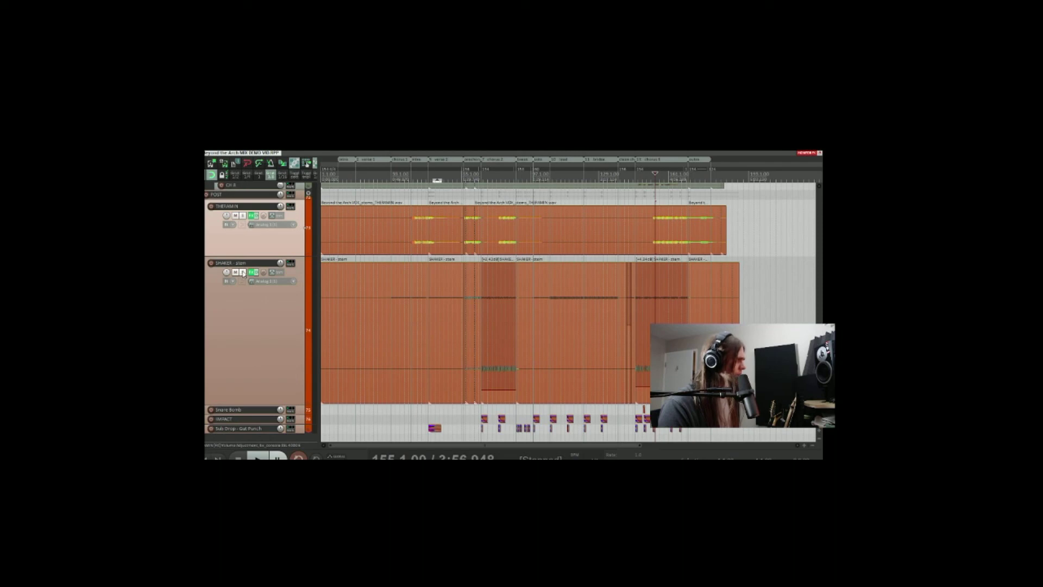
{"action": "left_click", "coordinate": [243, 272]}
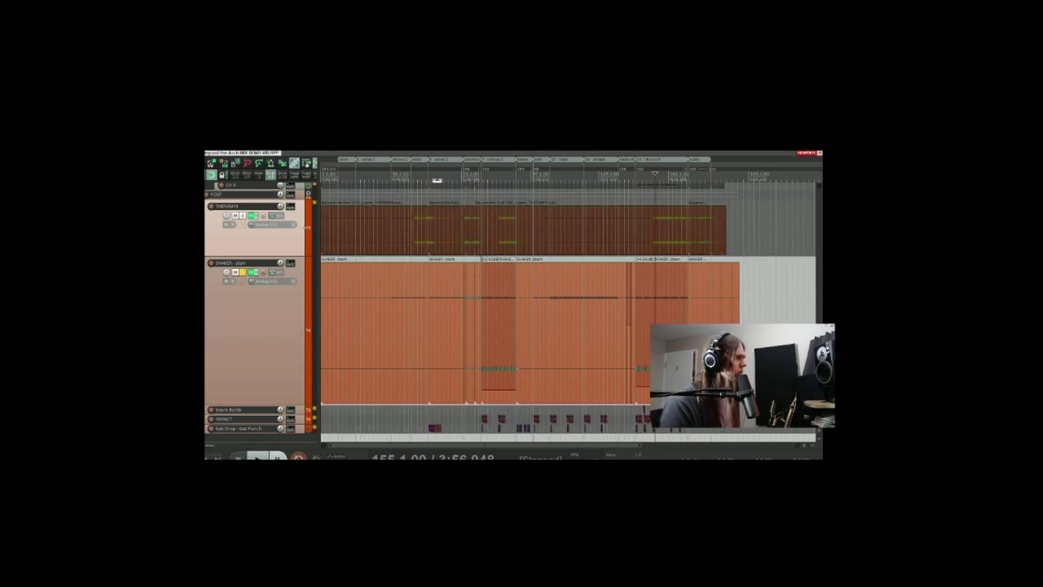
{"action": "left_click", "coordinate": [468, 259]}
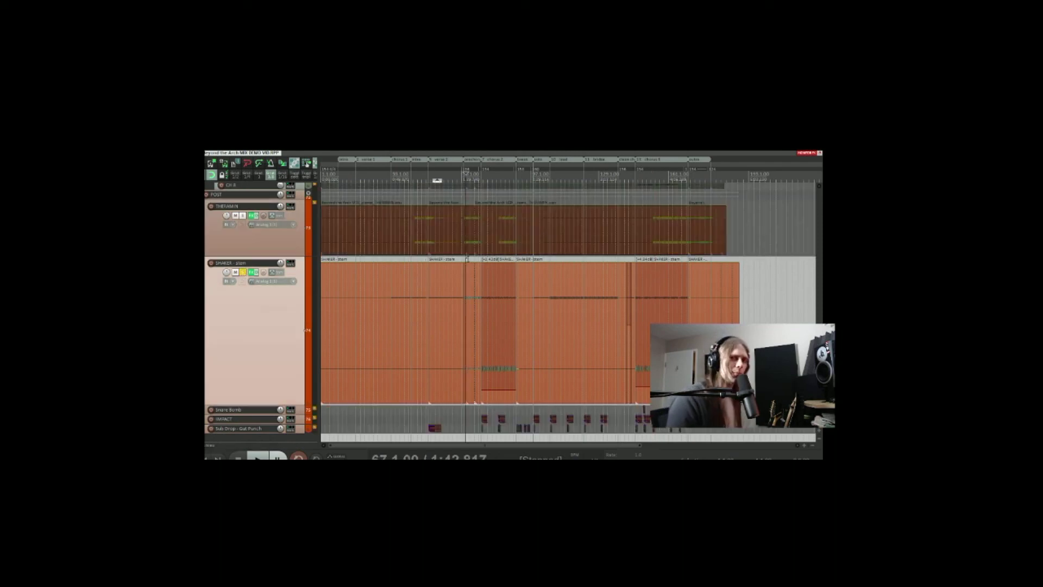
{"action": "key", "text": "space"}
{"action": "scroll", "coordinate": [621, 319], "scroll_direction": "up", "scroll_amount": 5}
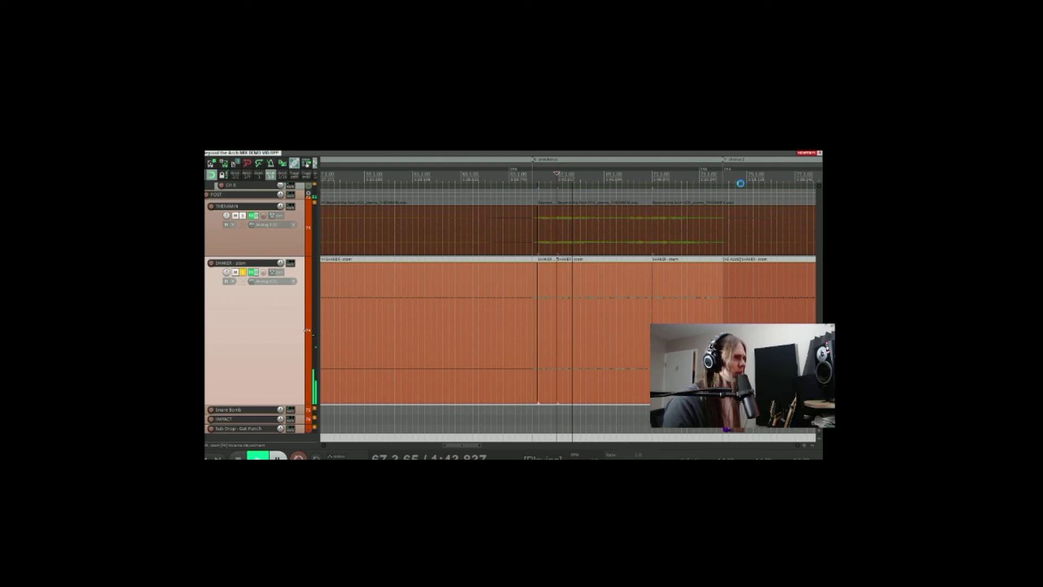
{"action": "scroll", "coordinate": [674, 189], "scroll_direction": "down", "scroll_amount": 3}
{"action": "key", "text": "space"}
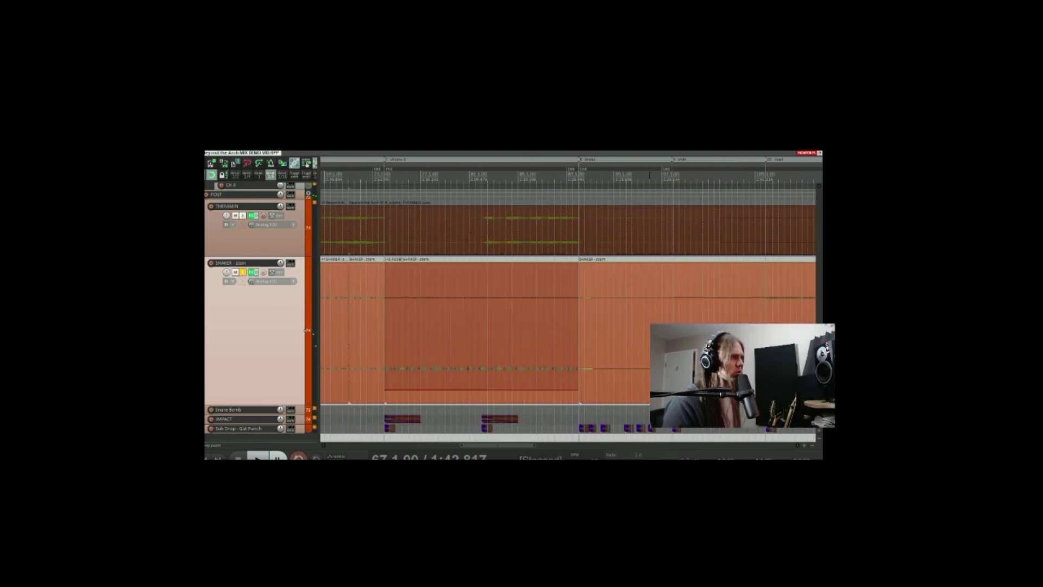
Play the soloed SHAKER track from bar 75 in chorus 2, stop playback and clear its solo
{"action": "left_click", "coordinate": [396, 174]}
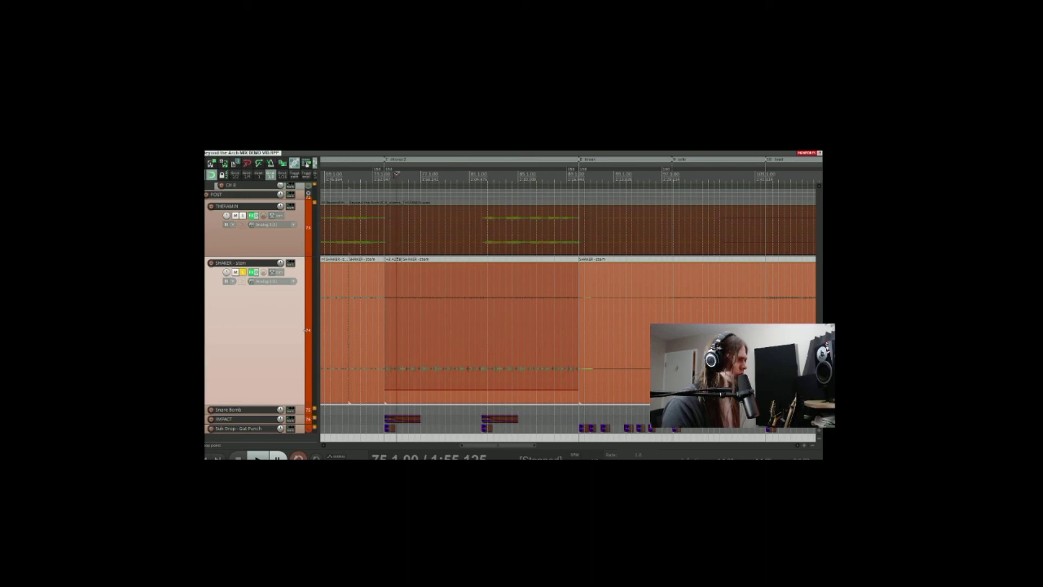
{"action": "key", "text": "space"}
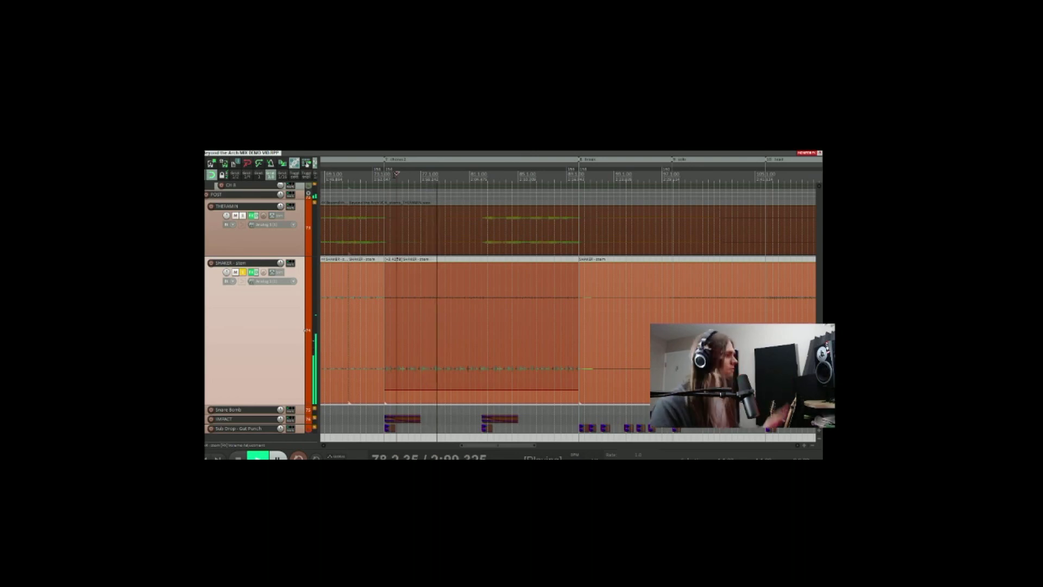
{"action": "key", "text": "space"}
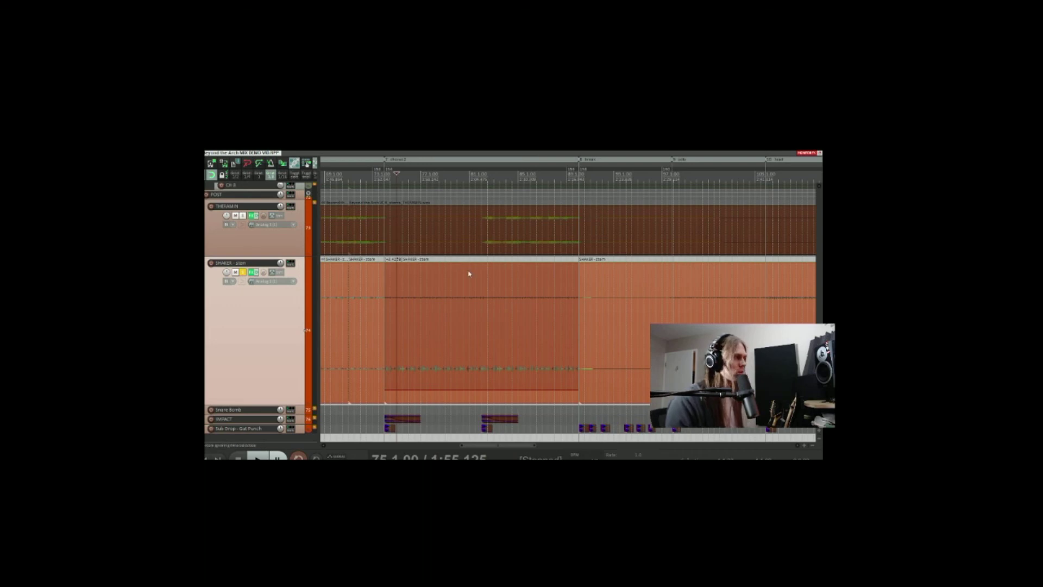
{"action": "scroll", "coordinate": [420, 288], "scroll_direction": "down", "scroll_amount": 4}
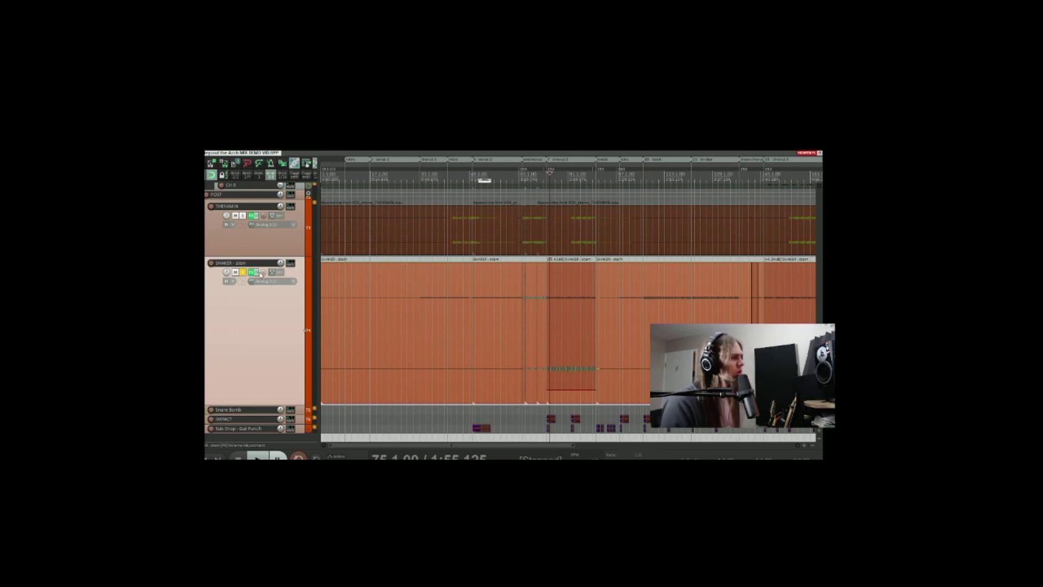
{"action": "left_click", "coordinate": [243, 272]}
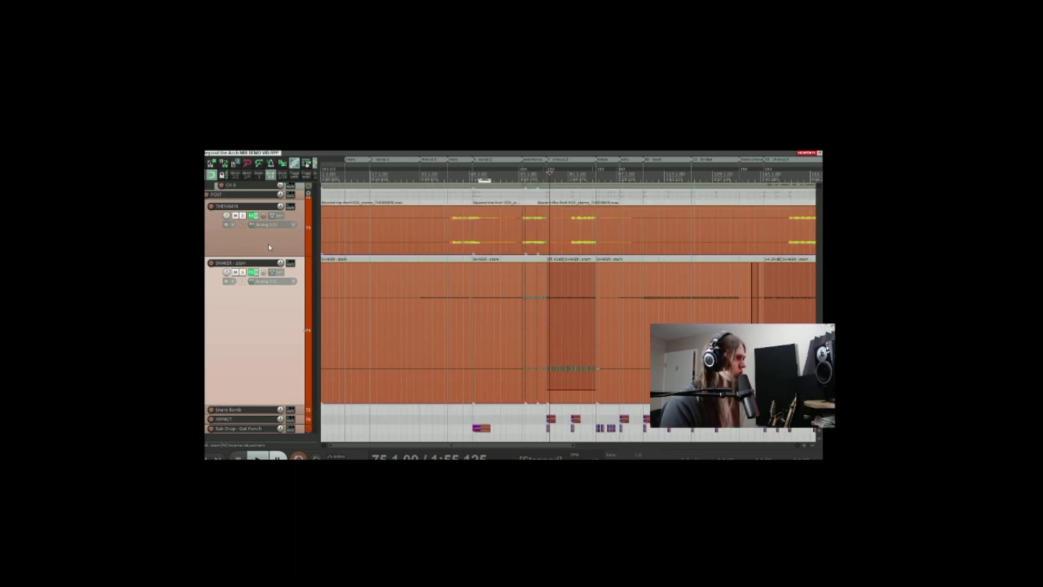
Place the edit cursor at beat 3 of bar 73 and enlarge the IMPACT and Sub Drop tracks
{"action": "scroll", "coordinate": [247, 264], "scroll_direction": "down", "scroll_amount": 1}
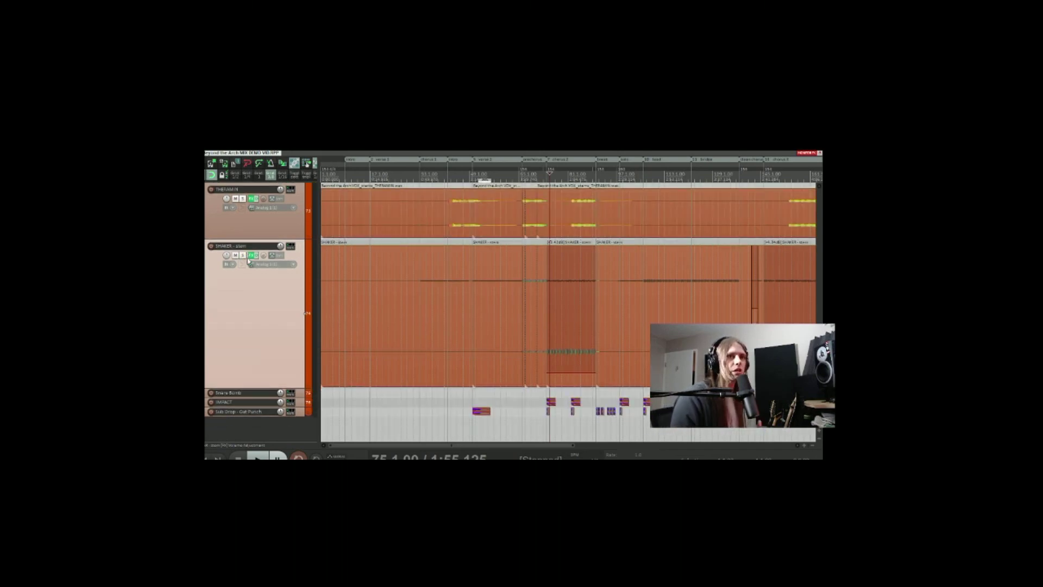
{"action": "scroll", "coordinate": [405, 326], "scroll_direction": "up", "scroll_amount": 5}
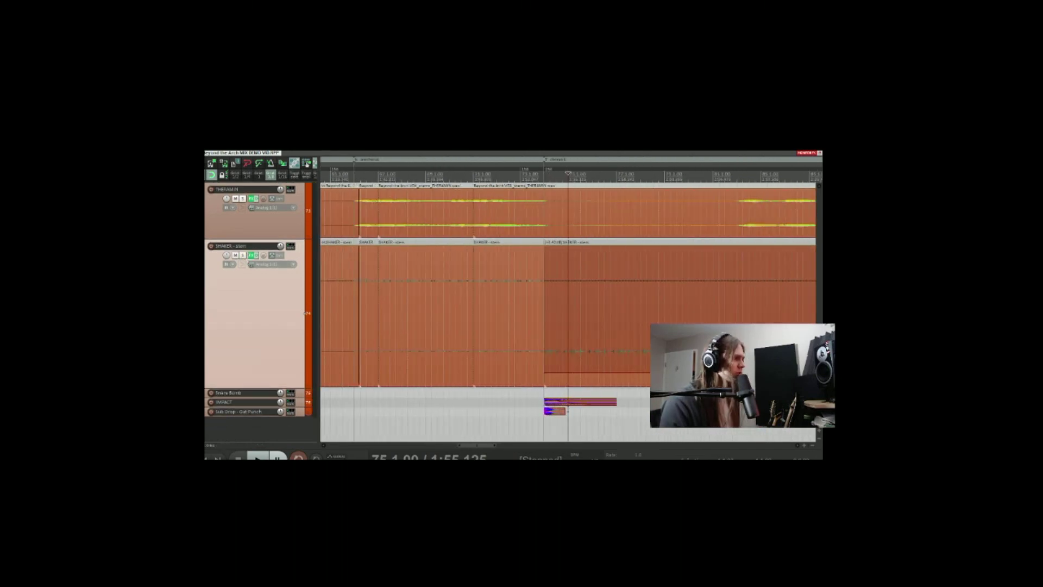
{"action": "left_click", "coordinate": [534, 401]}
{"action": "scroll", "coordinate": [232, 405], "scroll_direction": "up", "scroll_amount": 2}
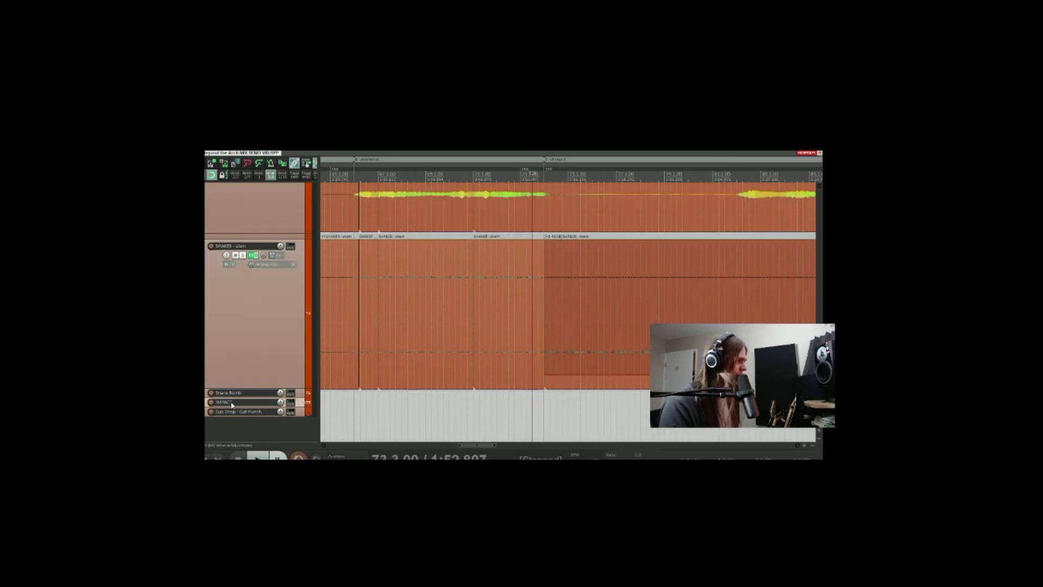
{"action": "scroll", "coordinate": [232, 406], "scroll_direction": "up", "scroll_amount": 4}
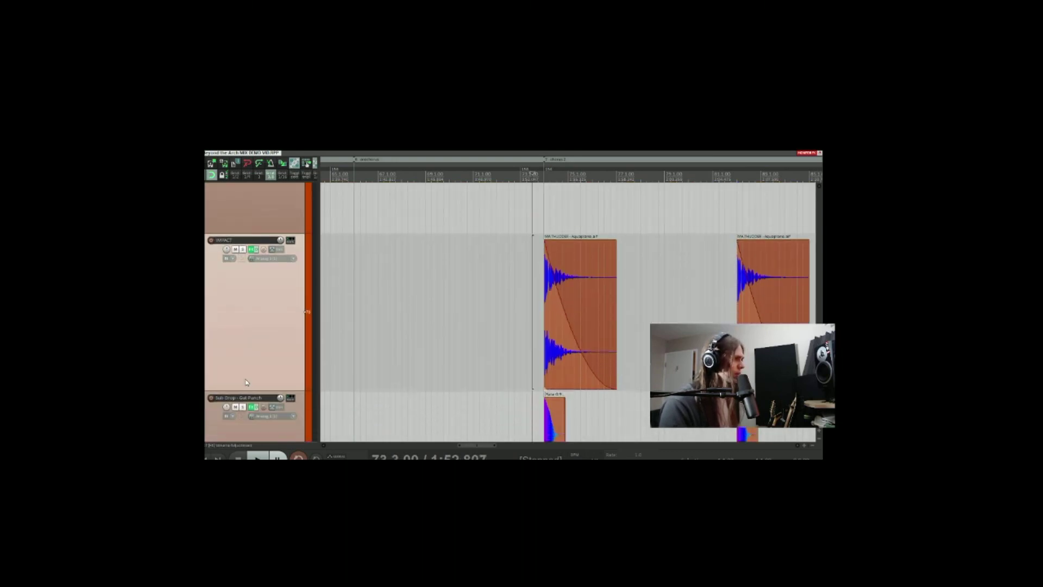
Play the IMPACT and Sub Drop tracks soloed together into chorus 2, stop playback and clear both solos
{"action": "scroll", "coordinate": [247, 382], "scroll_direction": "down", "scroll_amount": 2}
{"action": "left_click", "coordinate": [243, 333]}
{"action": "key", "text": "space"}
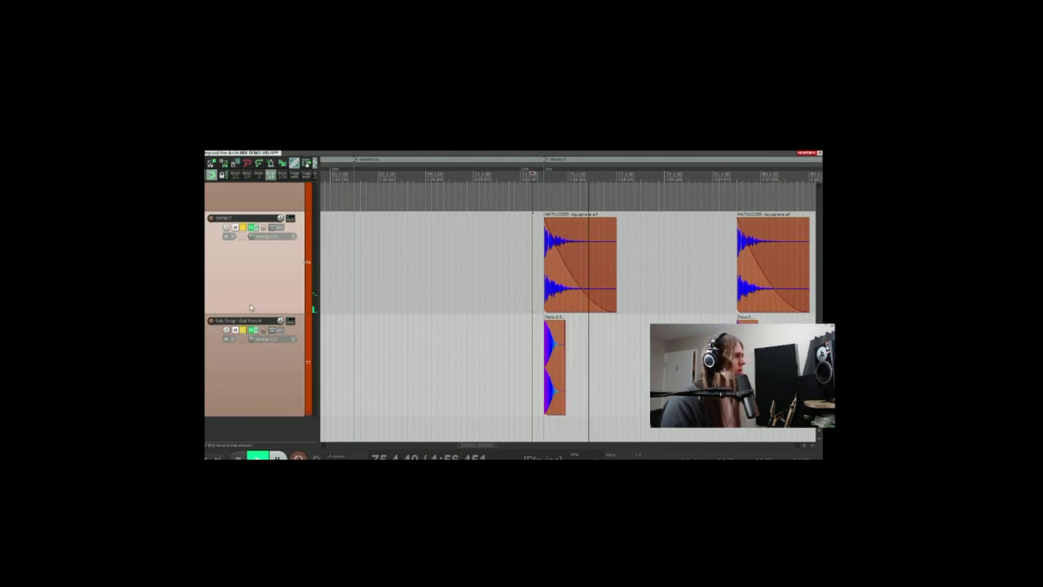
{"action": "left_click", "coordinate": [243, 330]}
{"action": "key", "text": "space"}
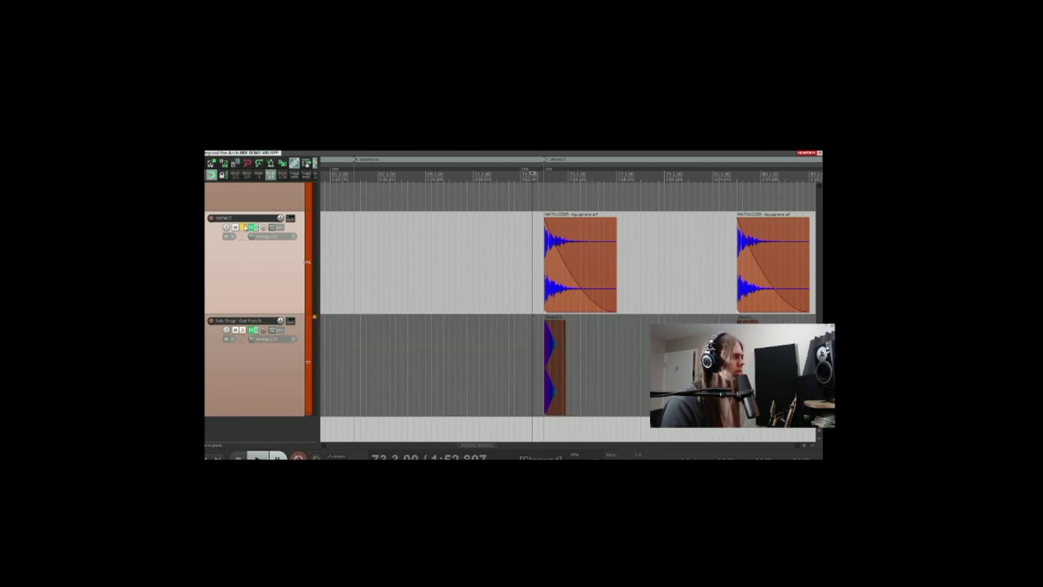
{"action": "left_click", "coordinate": [243, 228]}
Play the full mix from beat 3 of bar 73 to hear the impact and sub drop in context
{"action": "scroll", "coordinate": [258, 310], "scroll_direction": "up", "scroll_amount": 5}
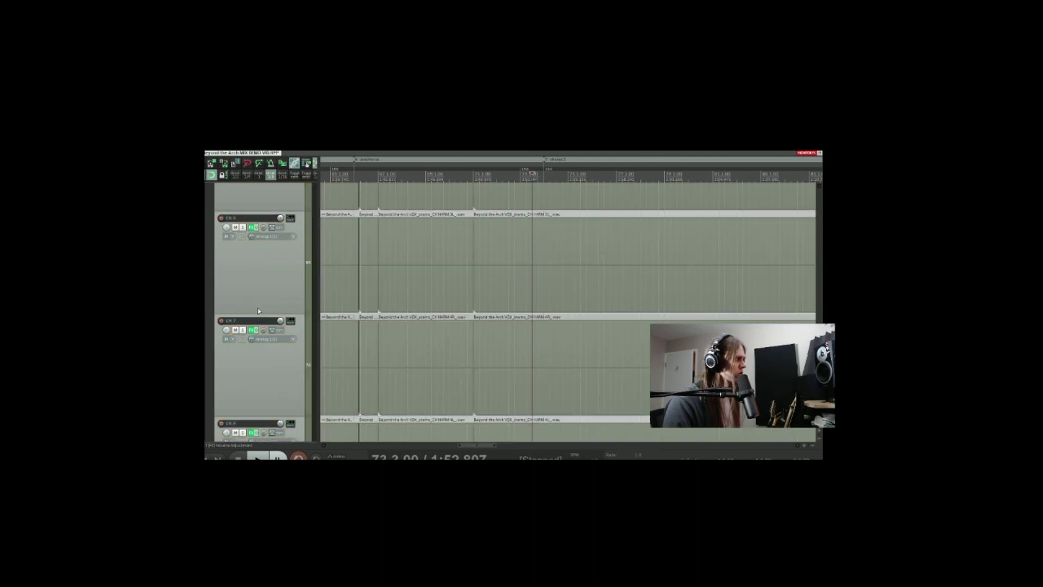
{"action": "scroll", "coordinate": [257, 310], "scroll_direction": "down", "scroll_amount": 5}
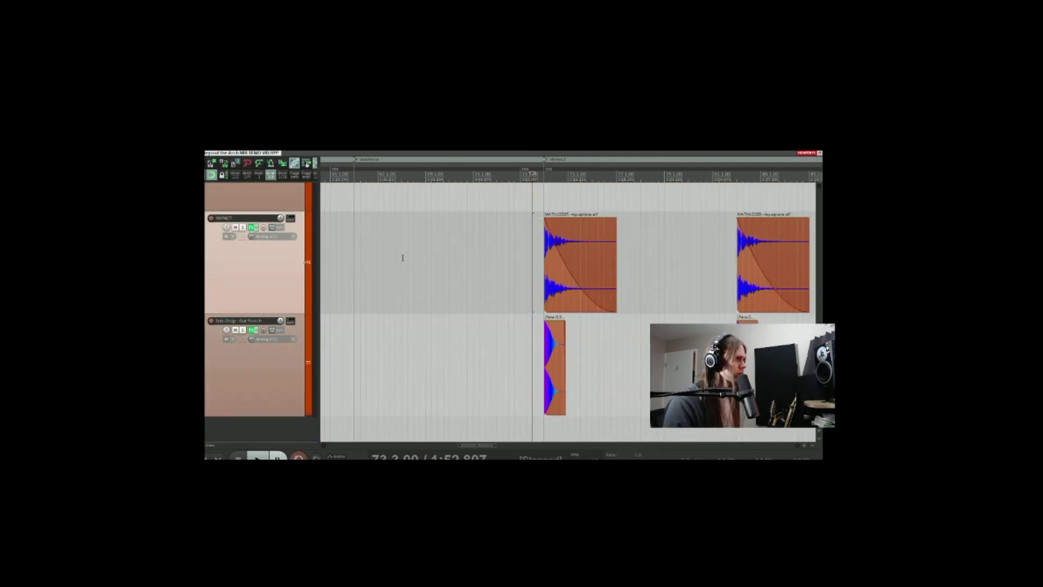
{"action": "key", "text": "space"}
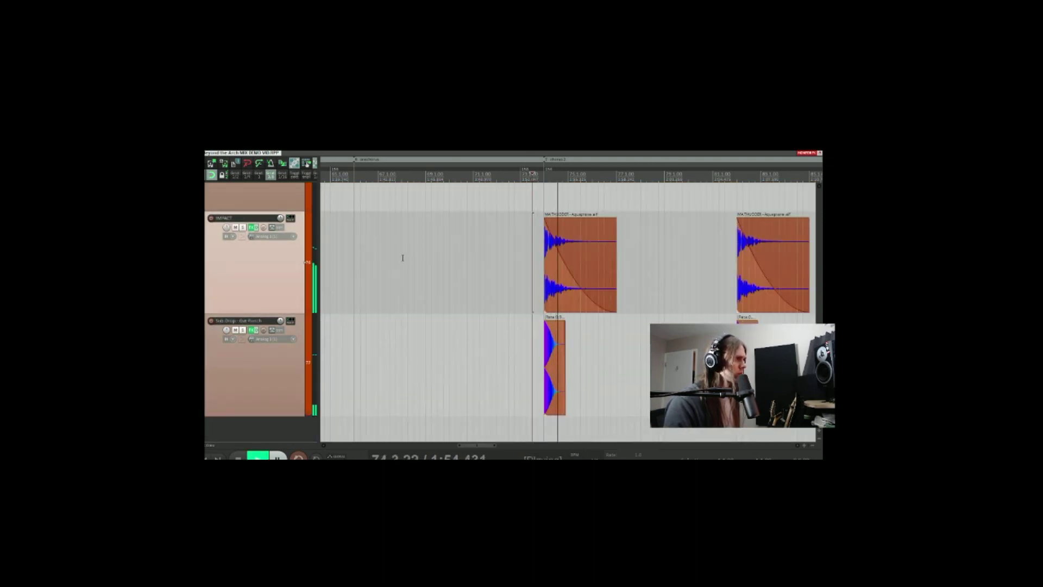
{"action": "key", "text": "space"}
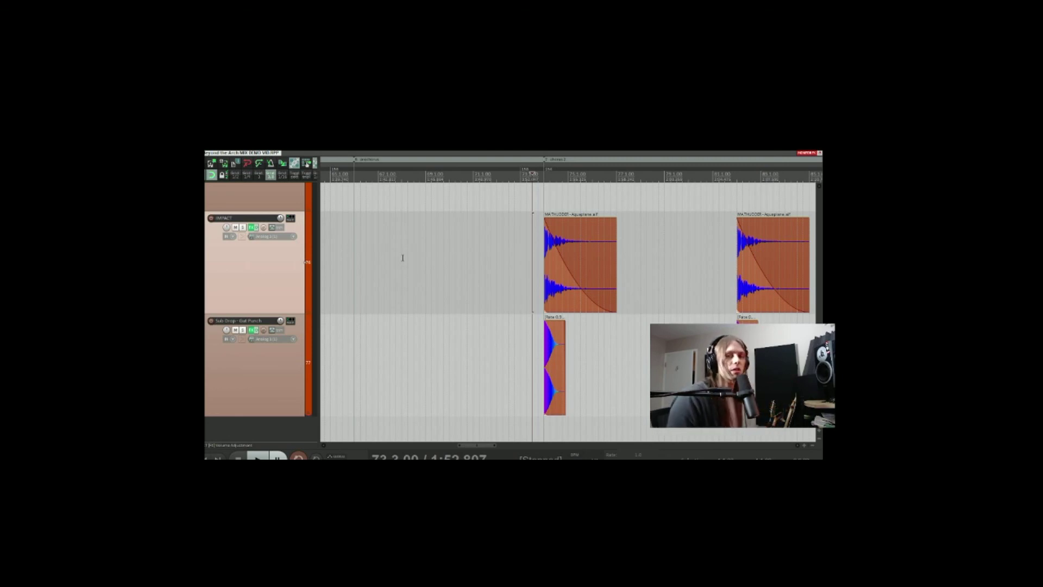
Move the edit cursor to the break at bar 90 and play its sub drops within the full mix
{"action": "scroll", "coordinate": [407, 261], "scroll_direction": "down", "scroll_amount": 6}
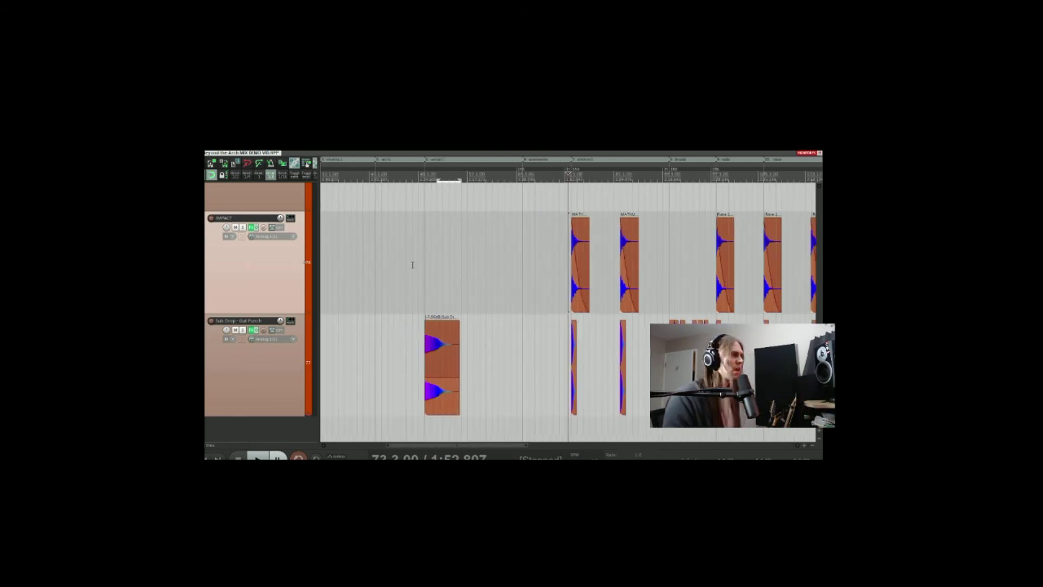
{"action": "scroll", "coordinate": [449, 275], "scroll_direction": "up", "scroll_amount": 4}
{"action": "scroll", "coordinate": [592, 285], "scroll_direction": "up", "scroll_amount": 2}
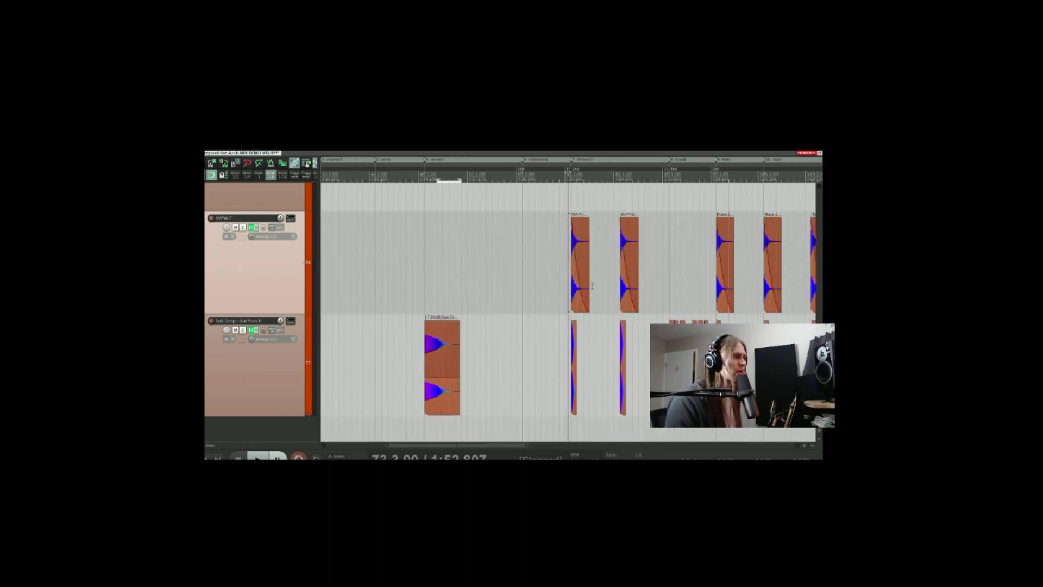
{"action": "scroll", "coordinate": [669, 307], "scroll_direction": "up", "scroll_amount": 4}
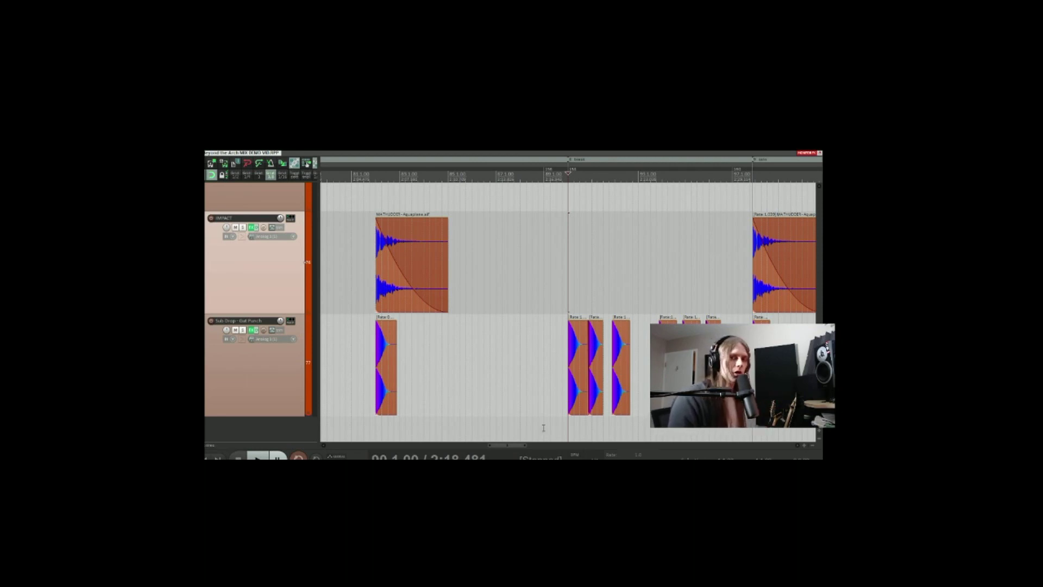
{"action": "key", "text": "space"}
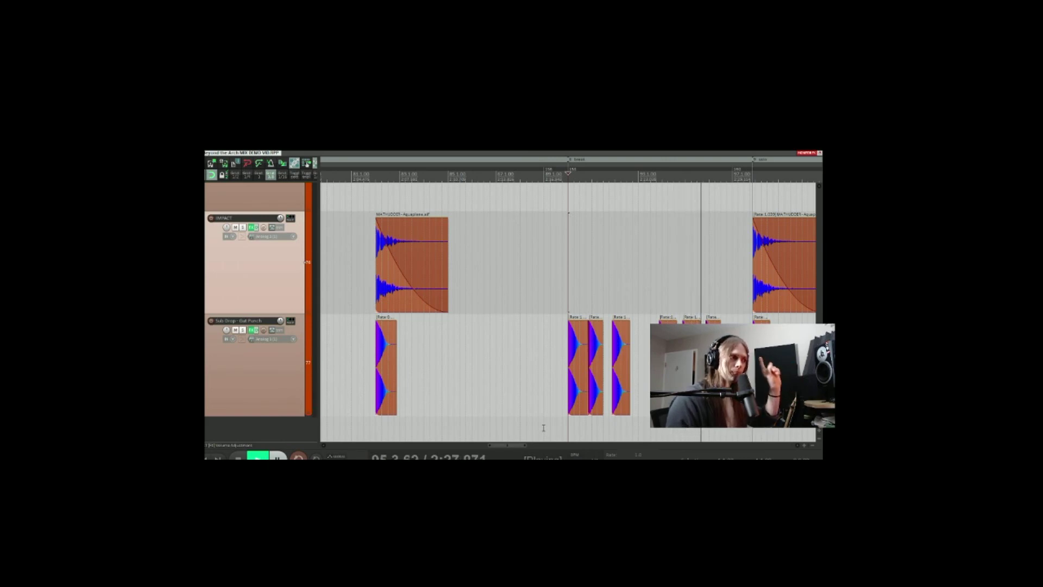
{"action": "key", "text": "space"}
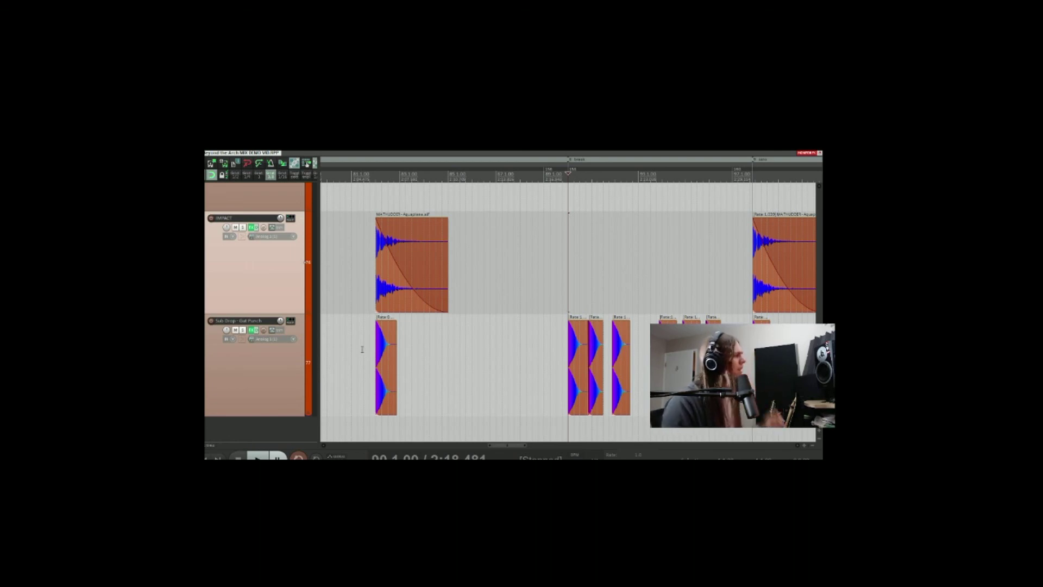
Shrink the track heights and bring the drum folders at the start of the track list into view
{"action": "key", "text": "Page_Down"}
{"action": "key", "text": "Page_Down"}
{"action": "key", "text": "Page_Down"}
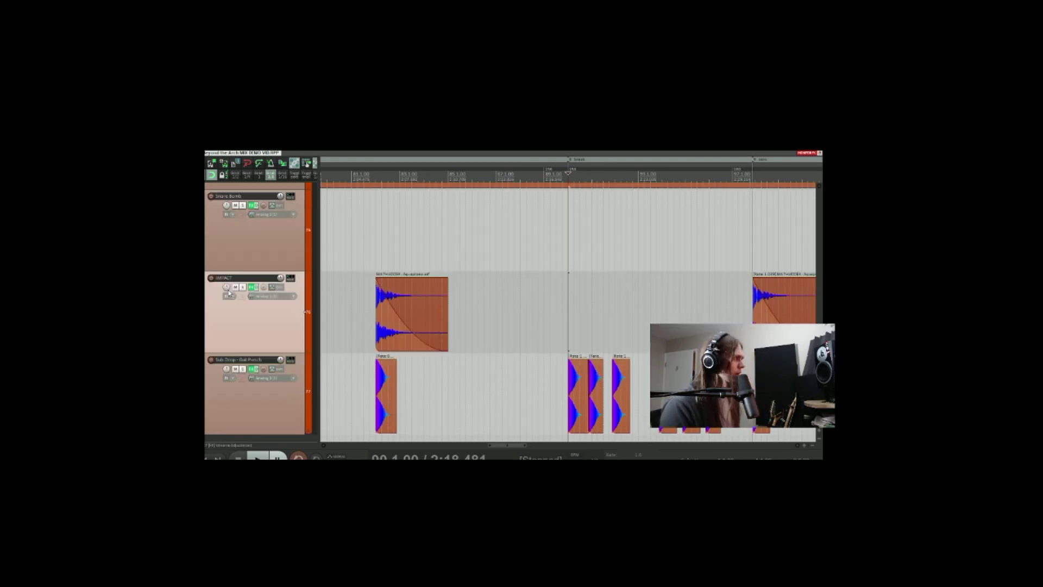
{"action": "scroll", "coordinate": [229, 293], "scroll_direction": "up", "scroll_amount": 15}
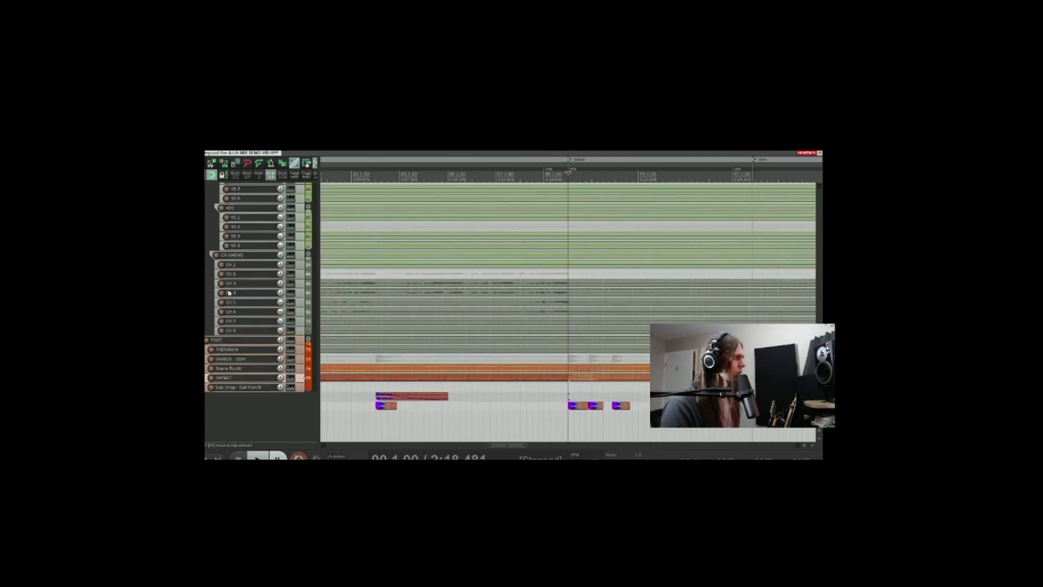
{"action": "scroll", "coordinate": [229, 294], "scroll_direction": "up", "scroll_amount": 5}
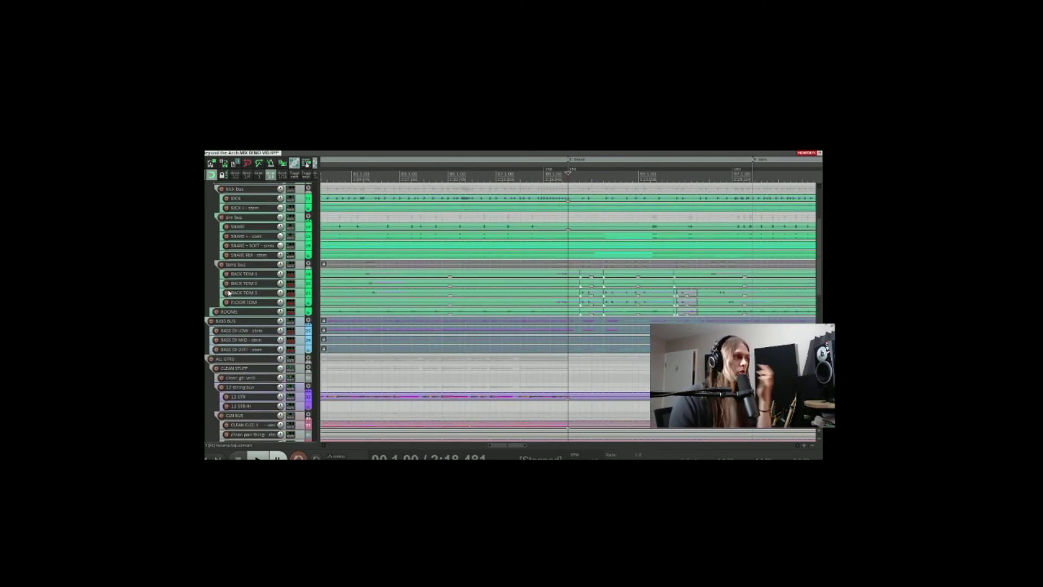
{"action": "scroll", "coordinate": [228, 293], "scroll_direction": "up", "scroll_amount": 5}
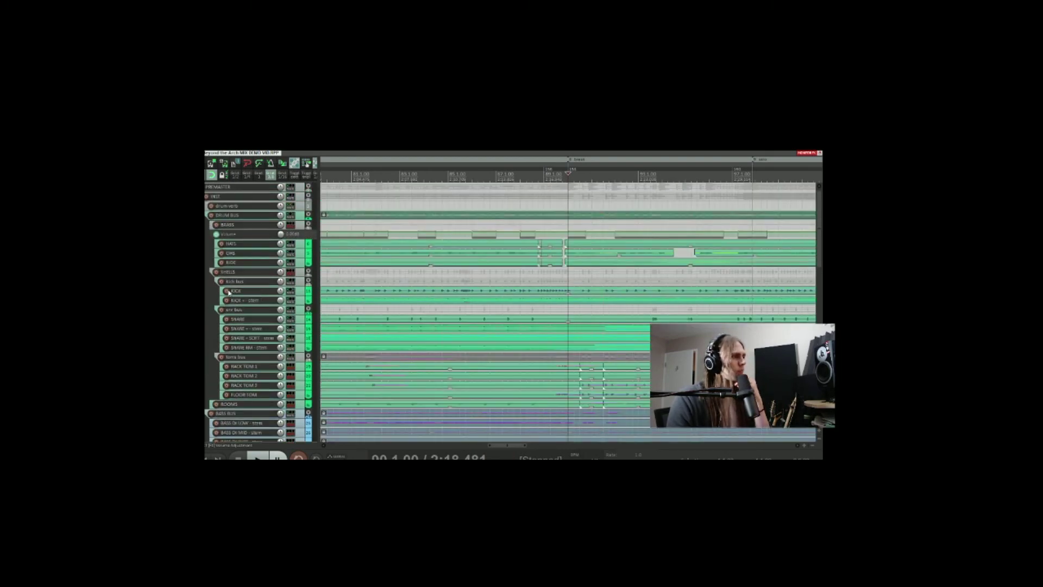